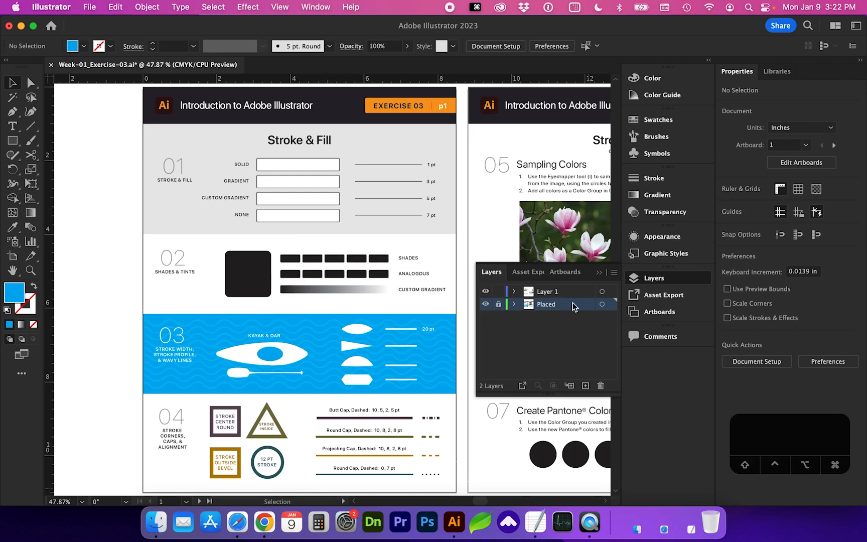
Step: Make Layer 1 the active layer and remove the stroke from the Solid, Gradient and Custom Gradient boxes in exercise 01
left_click(531, 293)
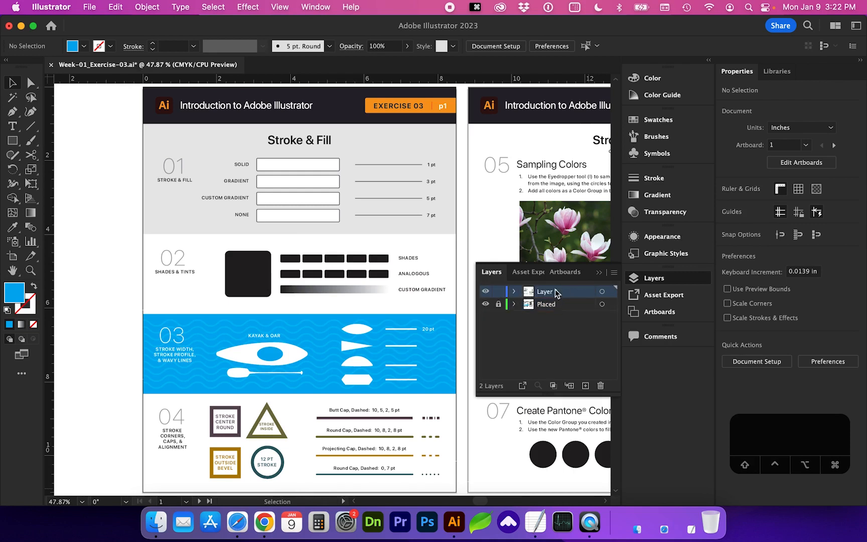
left_click(642, 281)
key("z")
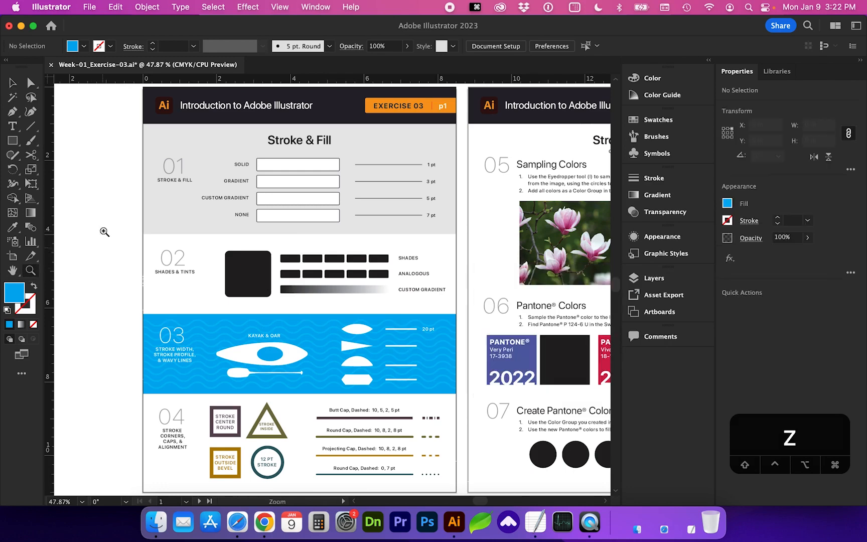
left_click_drag(123, 86, 488, 252)
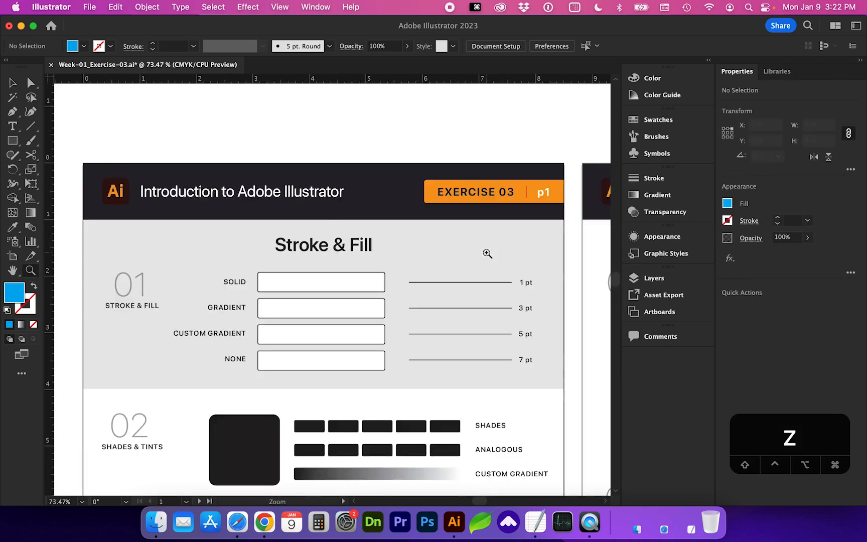
scroll(369, 276, "down", 3)
left_click(13, 83)
left_click(287, 217)
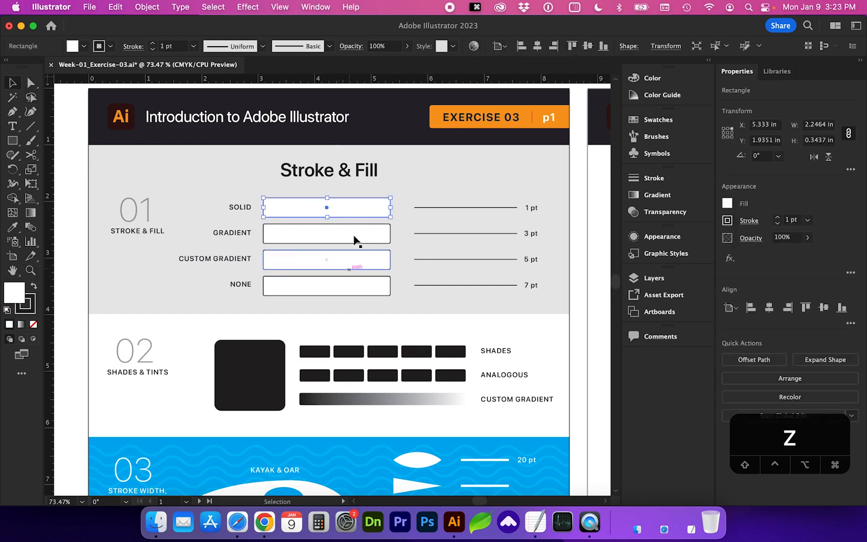
left_click_drag(402, 262, 354, 202)
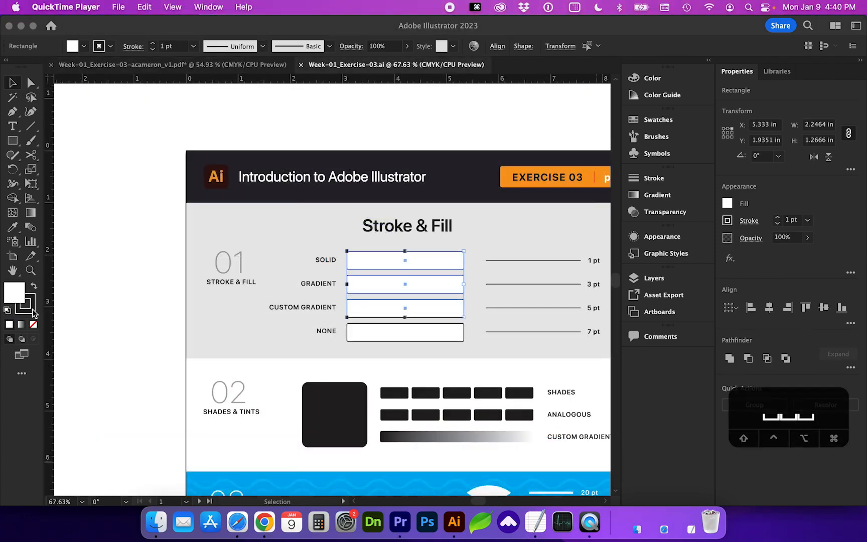
left_click(30, 305)
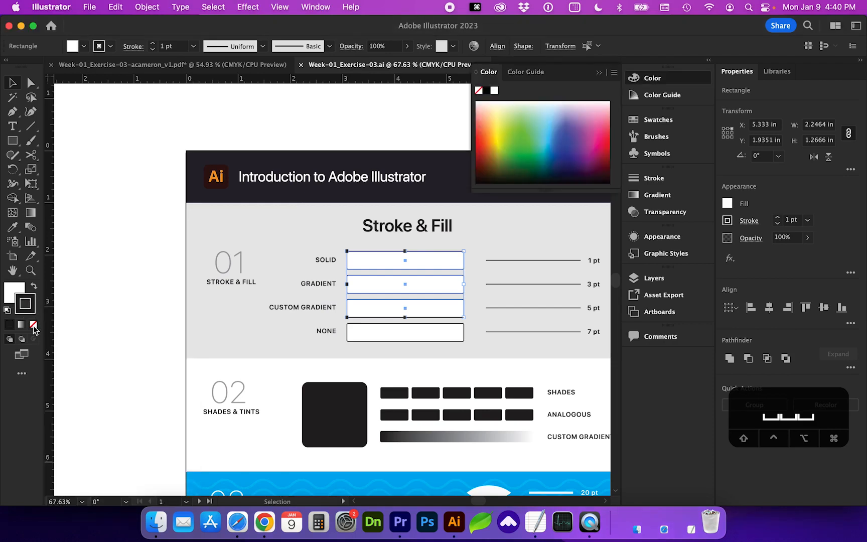
left_click(34, 325)
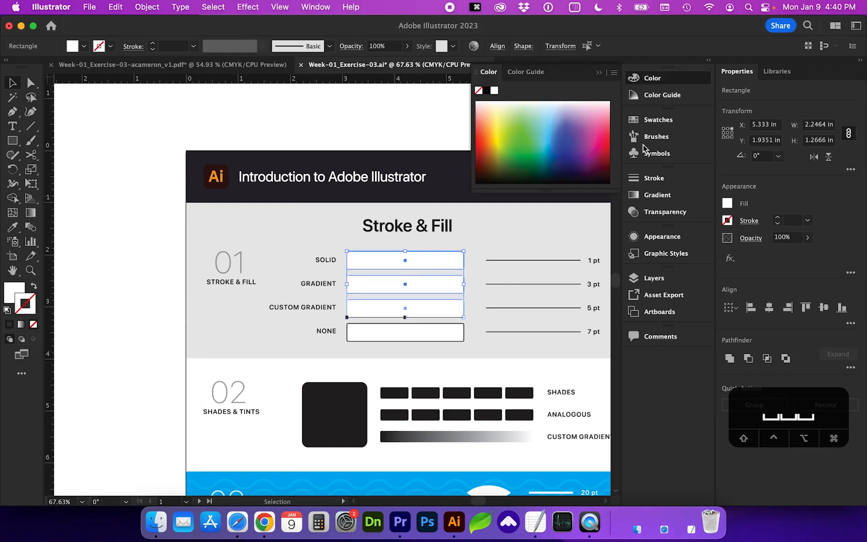
Step: Fill the Solid box with the teal swatch C=80 M=10 Y=45 K=0
left_click(657, 122)
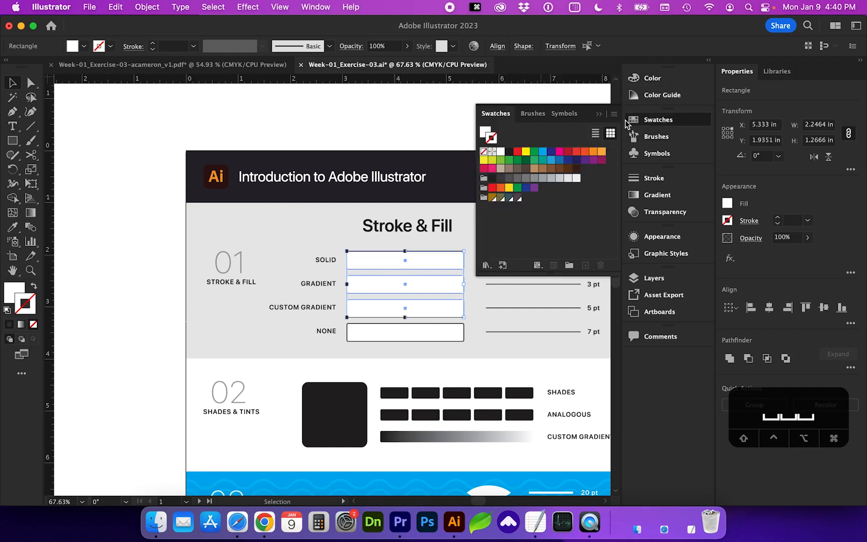
left_click(492, 137)
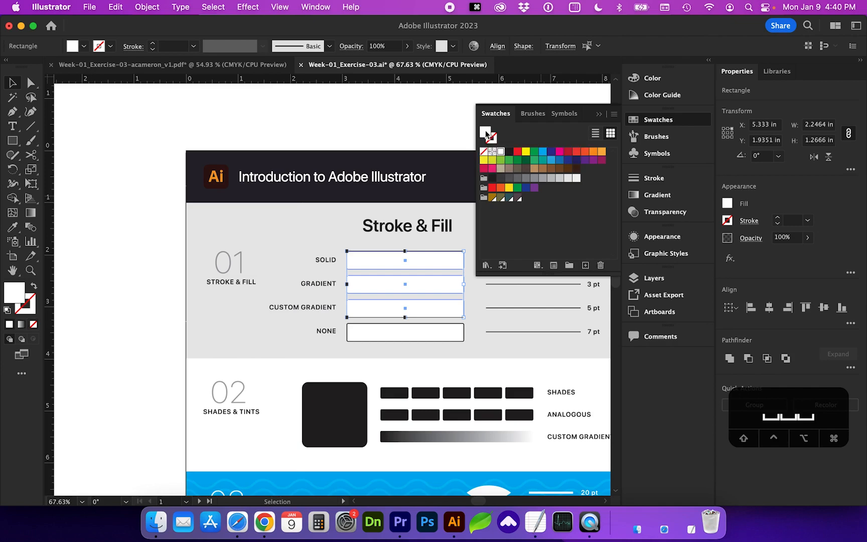
left_click(294, 215)
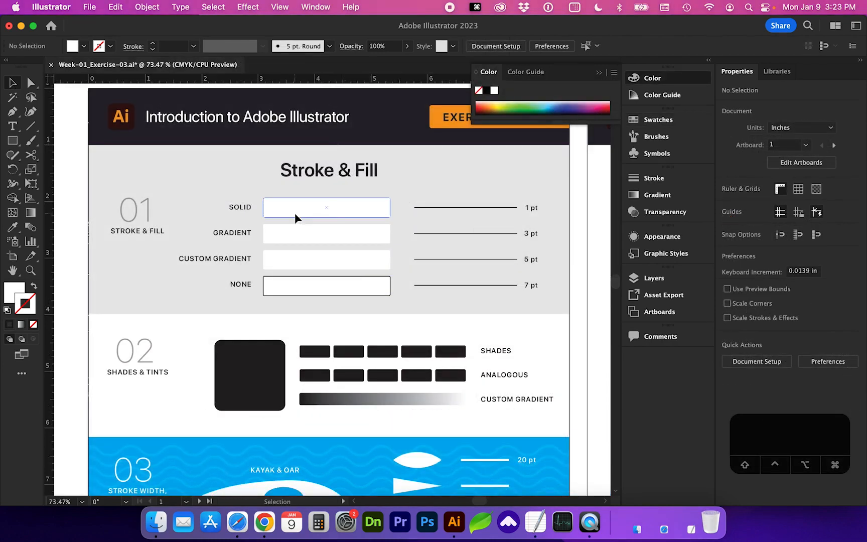
left_click(688, 123)
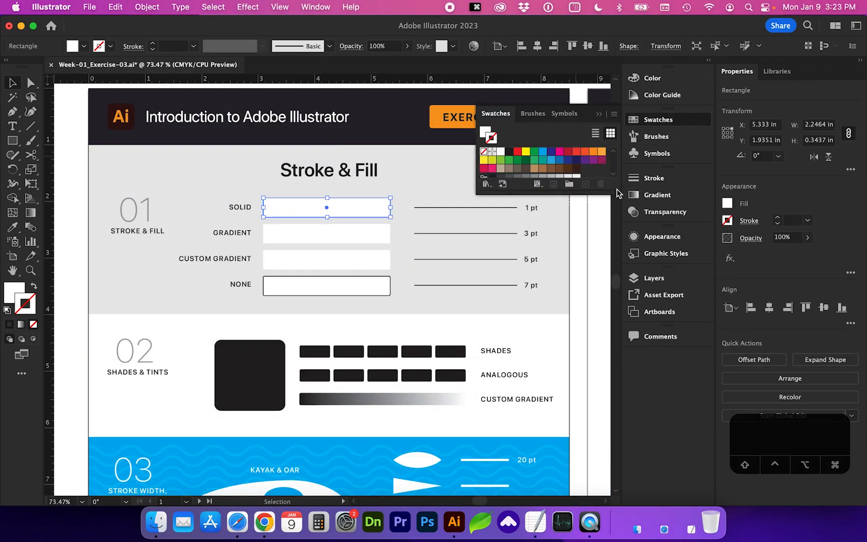
left_click_drag(613, 194, 613, 244)
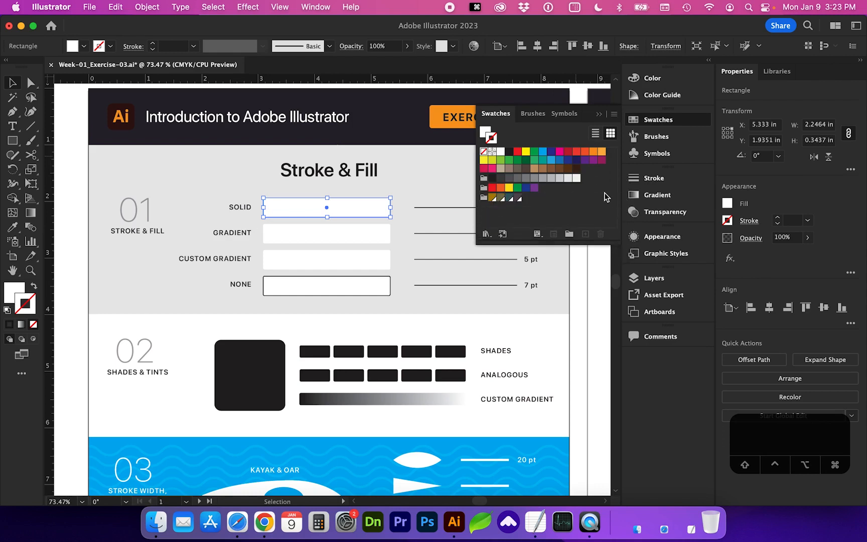
left_click(485, 132)
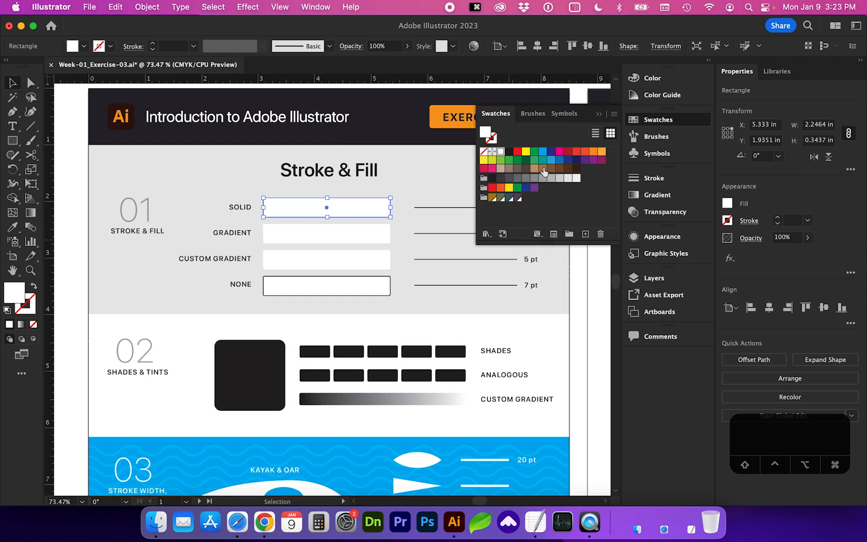
left_click(544, 165)
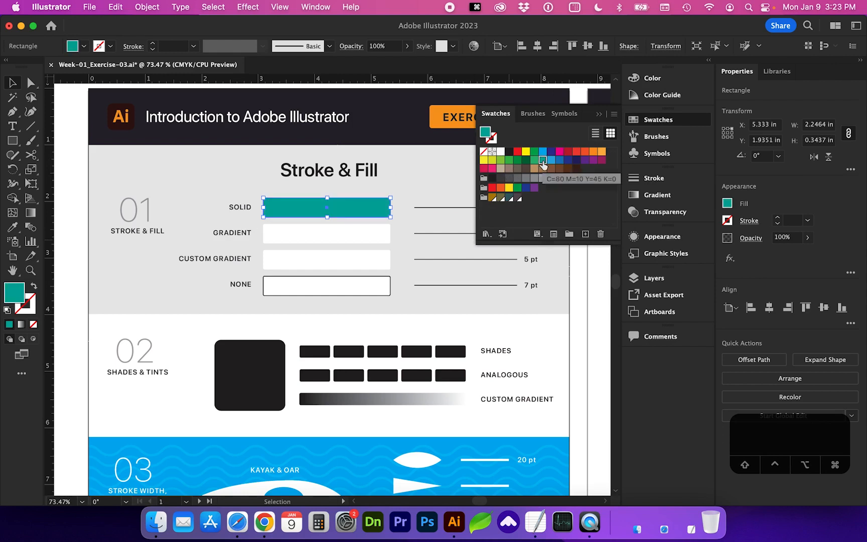
Step: Fill the Gradient box with the default linear gradient and reverse it to run from black to white
left_click(294, 234)
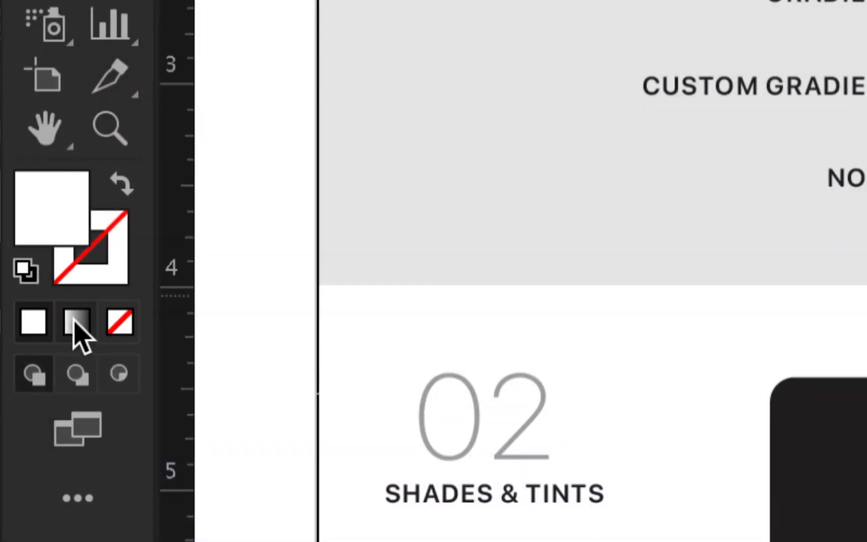
left_click(85, 325)
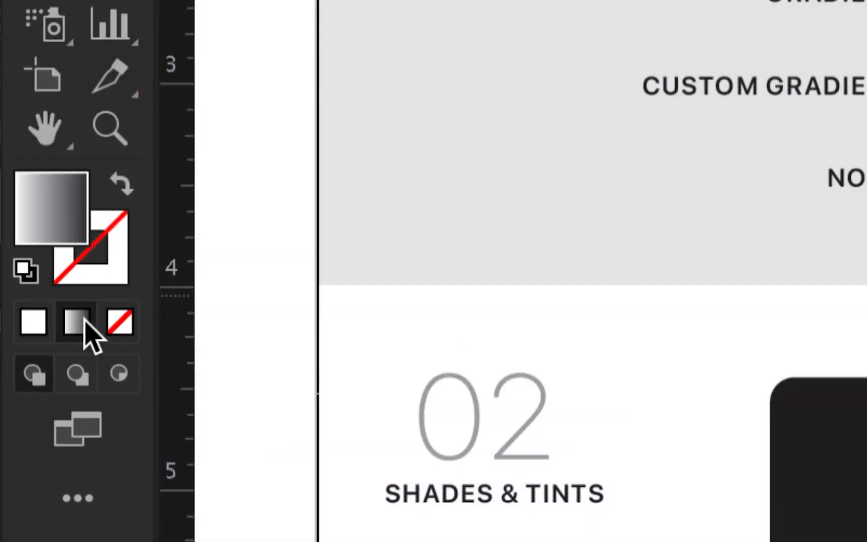
key("super+minus")
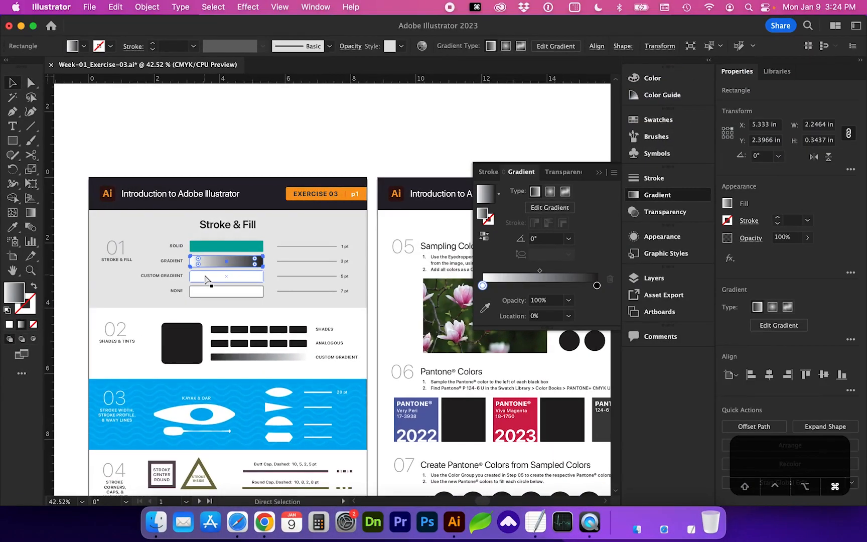
key("super")
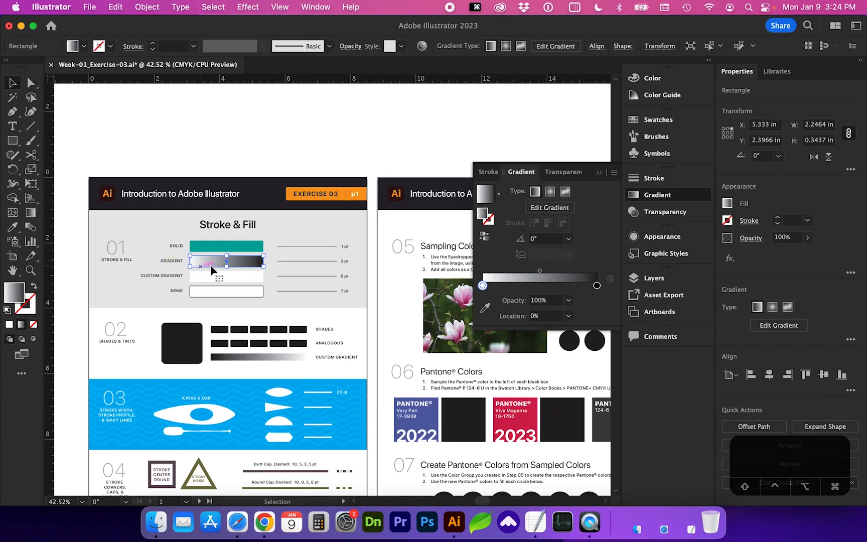
key("z")
left_click_drag(81, 172, 377, 340)
key("v")
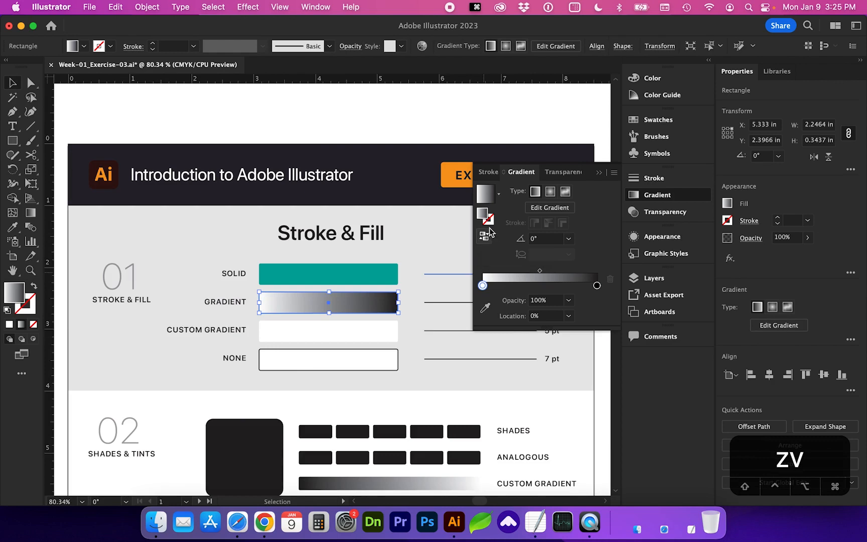
left_click(485, 236)
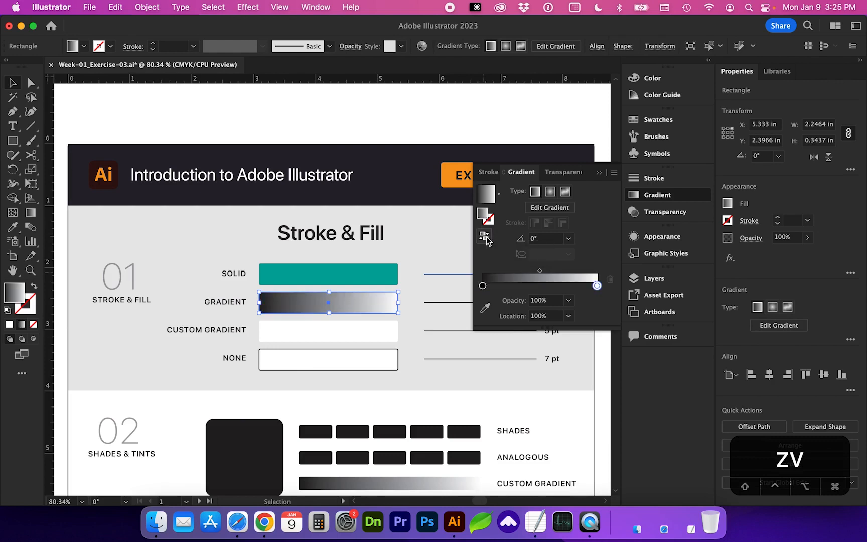
left_click(485, 238)
left_click(485, 237)
left_click(485, 237)
left_click(485, 237)
Step: Copy the Gradient box's fill onto the Custom Gradient box with the Eyedropper tool
left_click(325, 332)
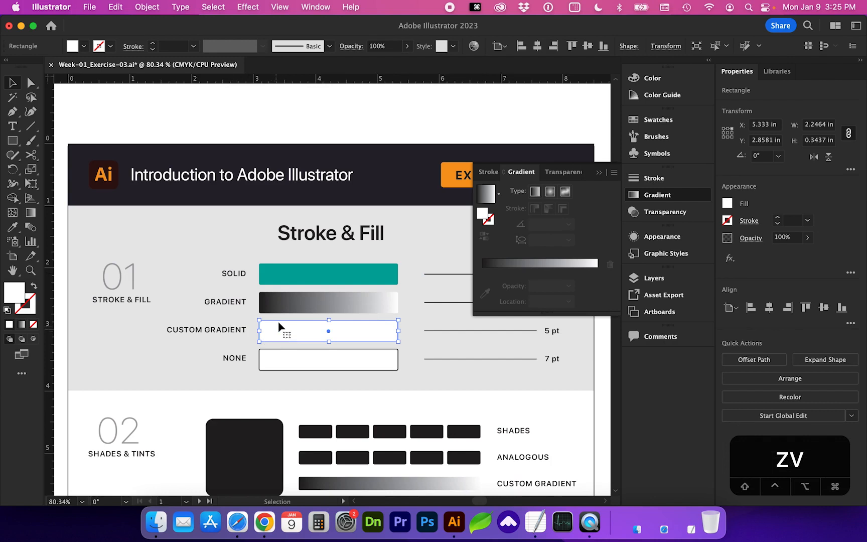
left_click(12, 228)
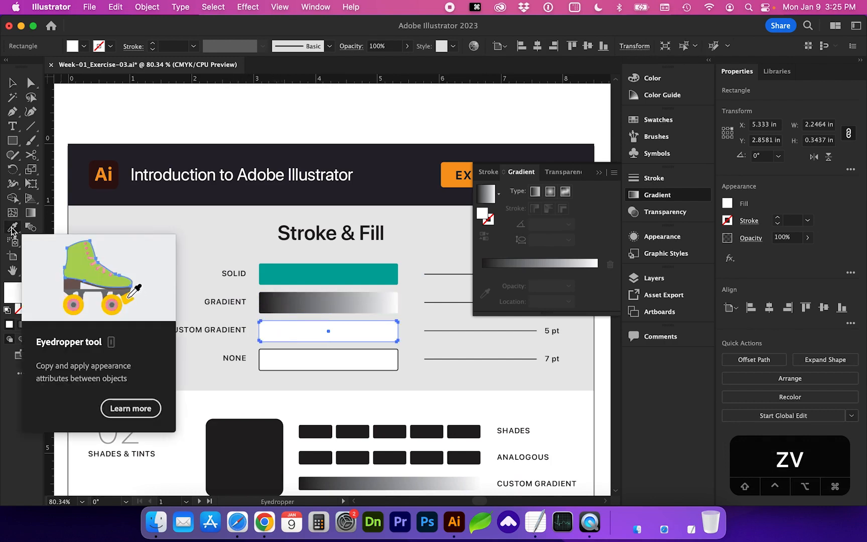
left_click(314, 303)
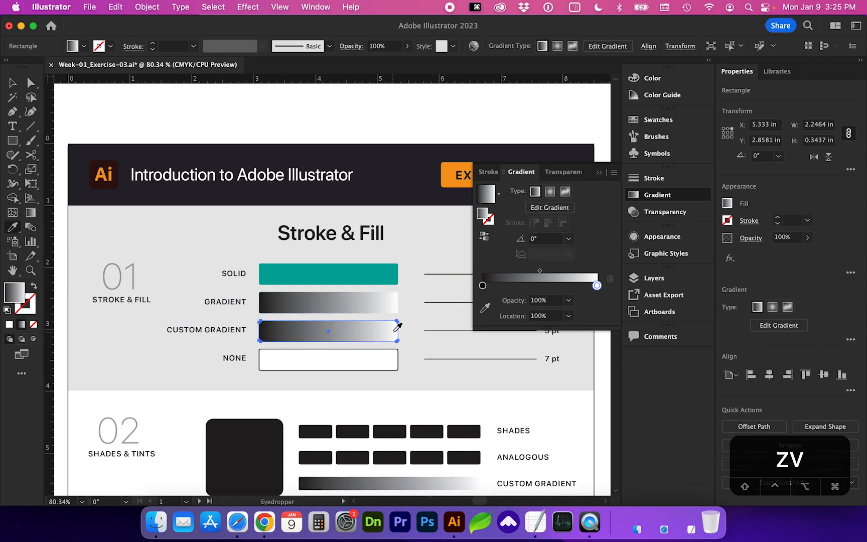
Step: Recolor the Custom Gradient box's gradient with a dark blue start stop and a C=100 M=100 Y=25 K=25 end stop
double_click(483, 286)
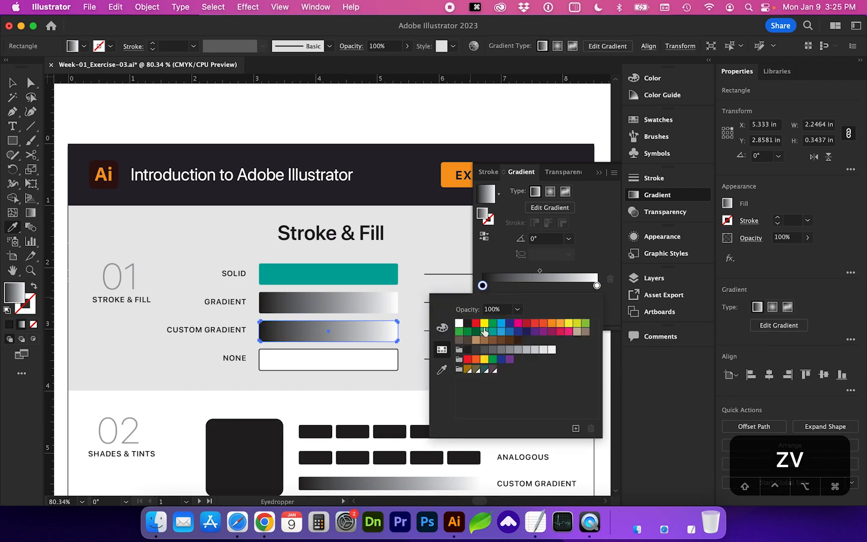
left_click(518, 332)
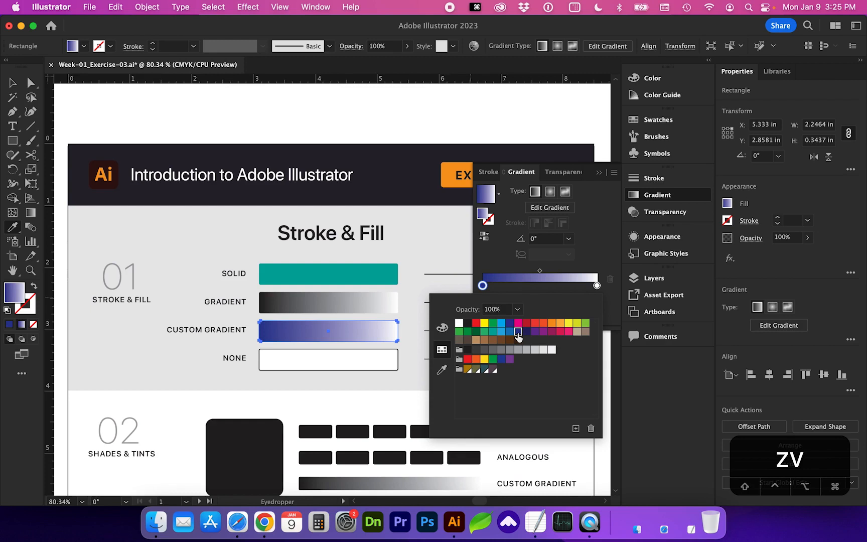
double_click(597, 286)
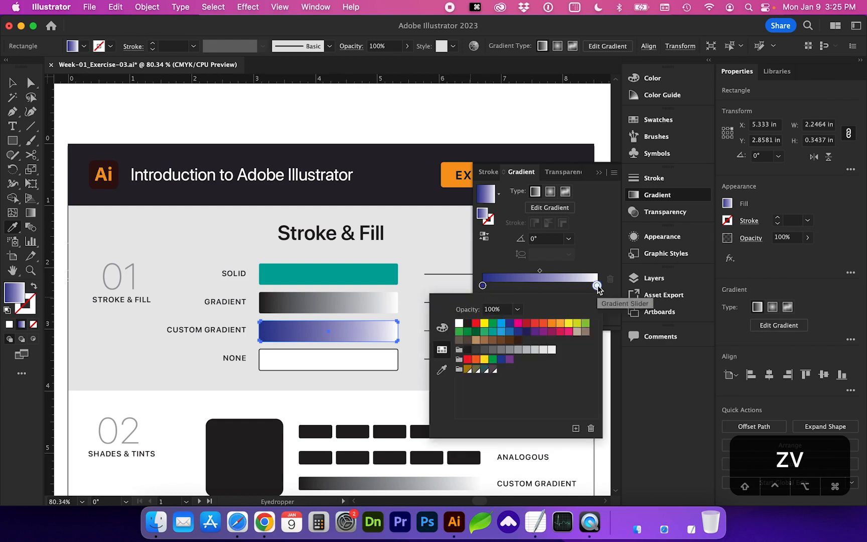
left_click(527, 332)
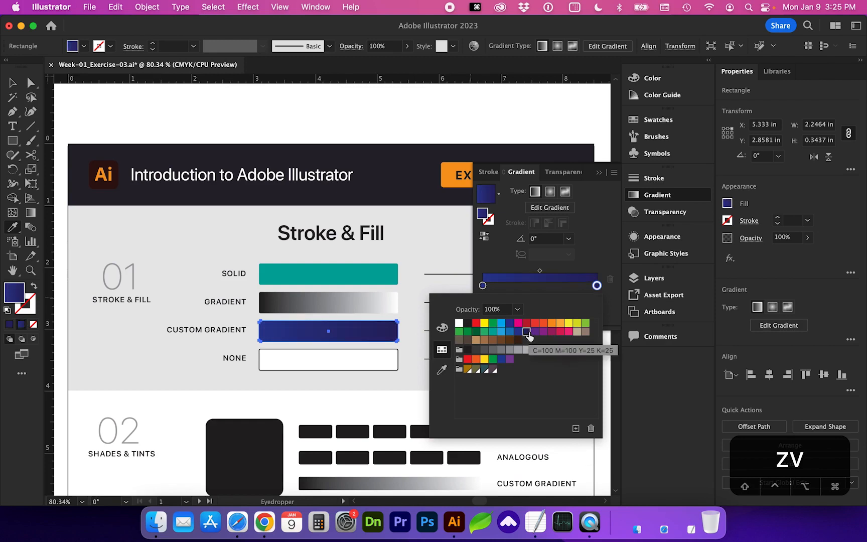
Step: Add three color stops to the custom gradient, at about 22%, 38% and 69%
left_click(528, 285)
mouse_move(528, 285)
left_mouse_down()
mouse_move(515, 285)
mouse_move(526, 286)
left_mouse_up()
left_click(561, 285)
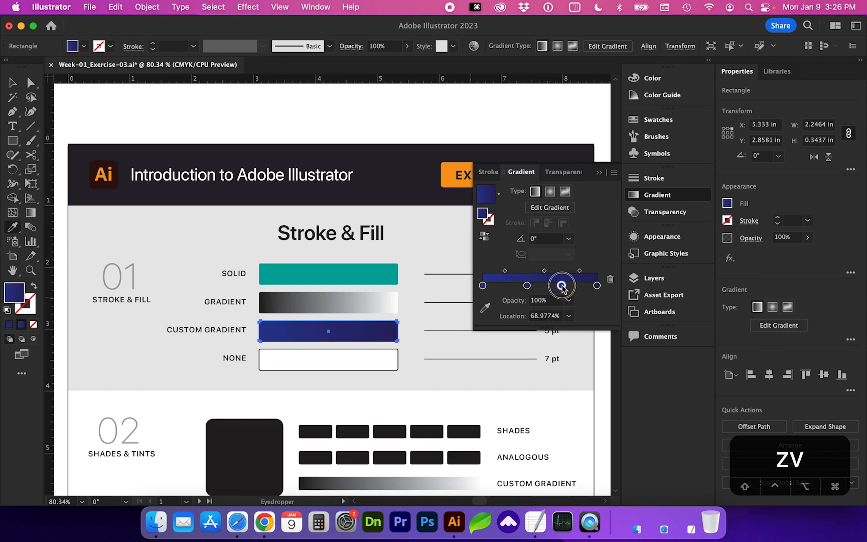
left_click(527, 285)
left_click(508, 286)
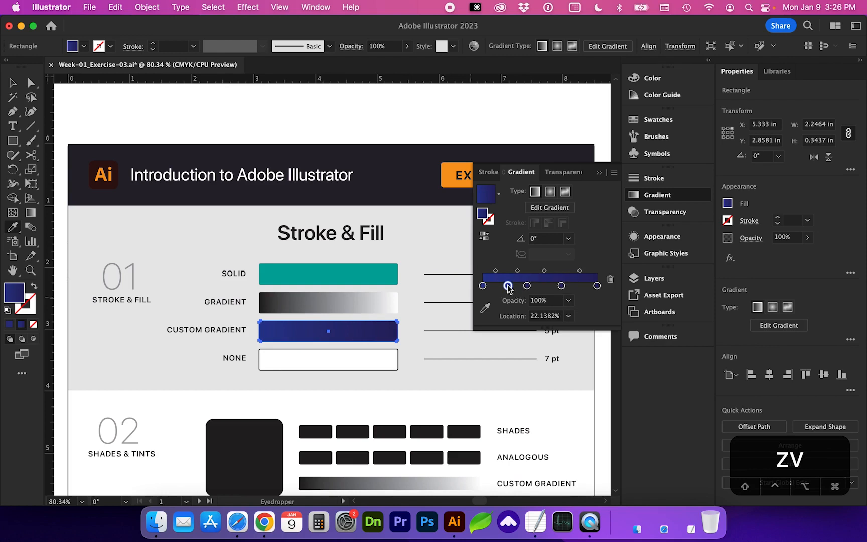
Step: Remove the extra stops so one middle stop remains in the custom gradient, and shift the midpoint before it to about 67%
left_click_drag(508, 285, 501, 330)
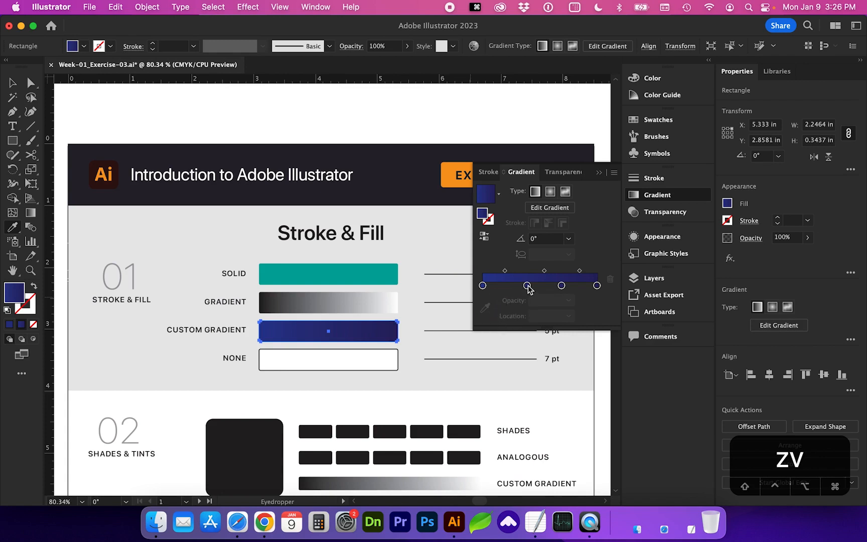
left_click_drag(527, 285, 526, 304)
mouse_move(522, 270)
left_mouse_down()
mouse_move(507, 271)
mouse_move(526, 271)
left_mouse_up()
left_click(545, 285)
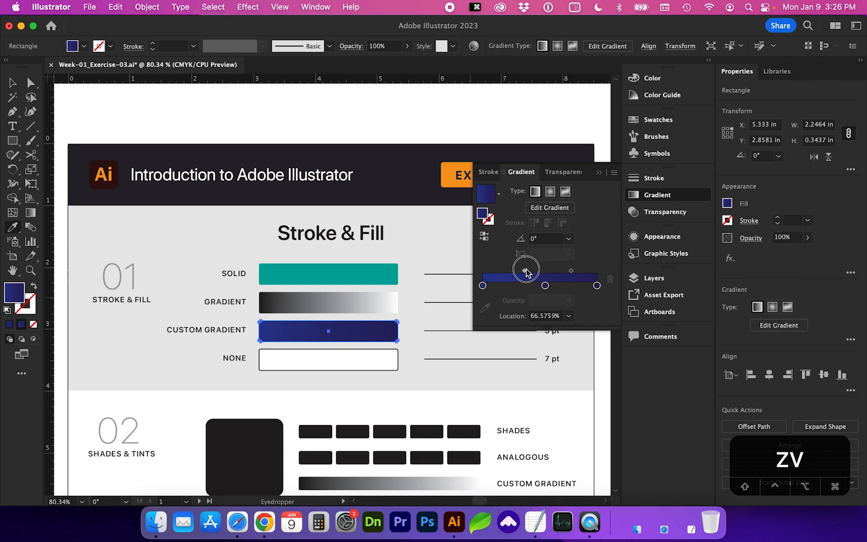
Step: Color the custom gradient's middle stop magenta and shift the midpoint before it to about 43%
double_click(545, 286)
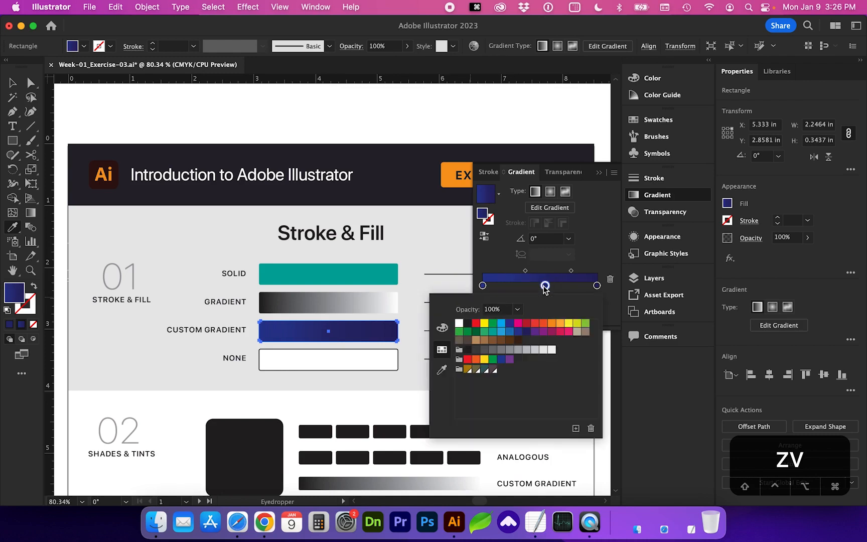
left_click(518, 324)
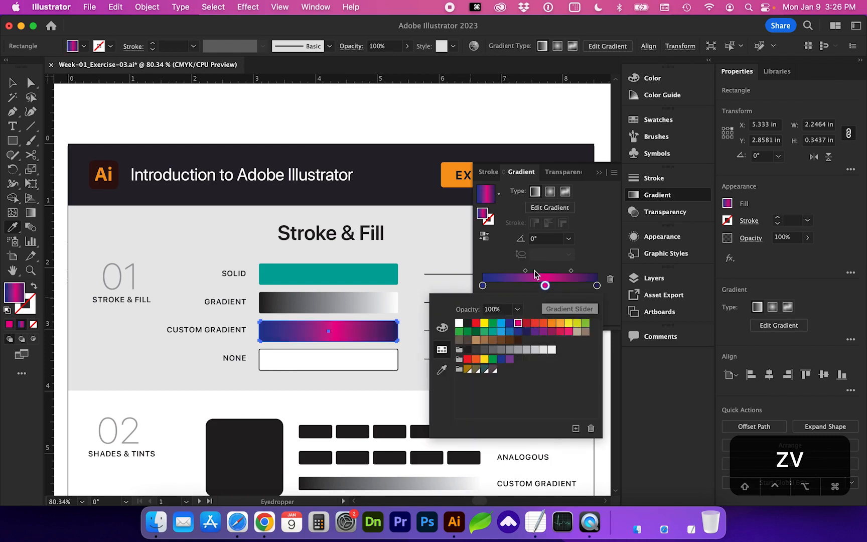
left_click_drag(525, 271, 508, 272)
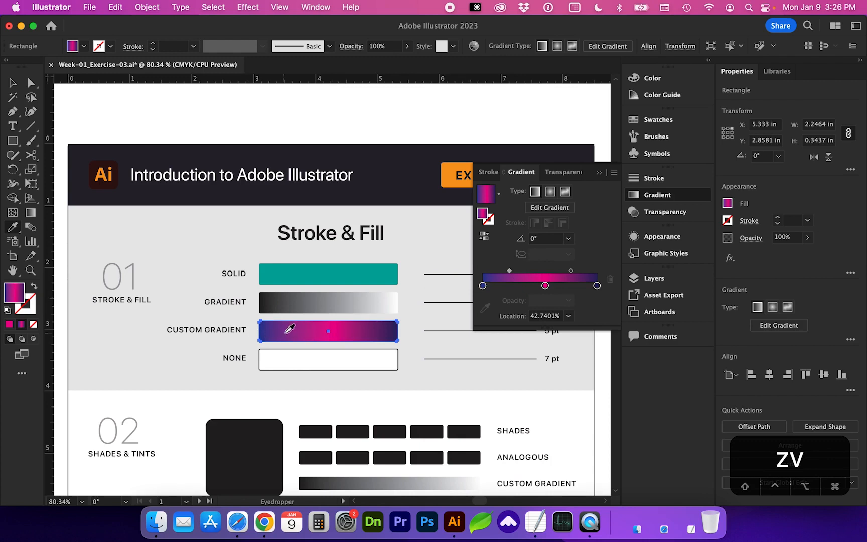
Step: Reduce the custom gradient to two stops by removing the magenta one, with a light blue start and both end stops moved inward
left_click_drag(510, 271, 579, 286)
left_click_drag(483, 285, 493, 286)
double_click(493, 286)
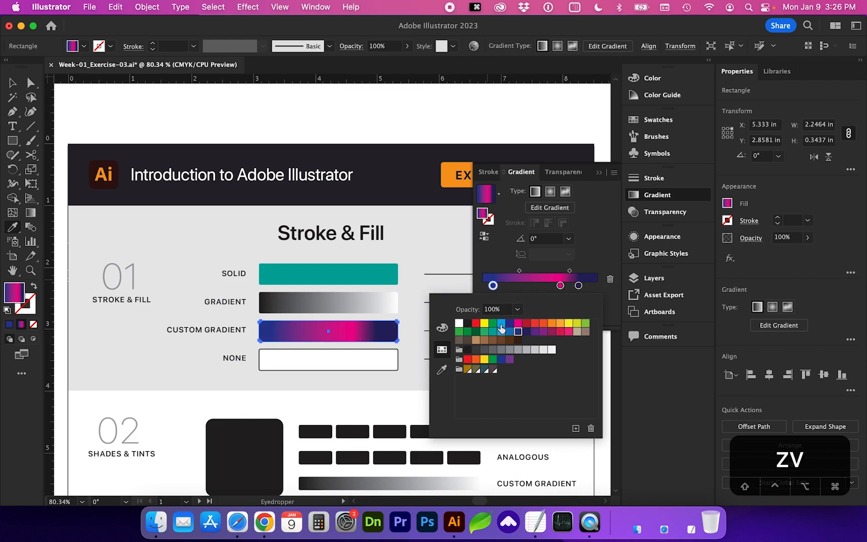
left_click(500, 324)
left_click(531, 294)
left_click_drag(560, 286, 548, 304)
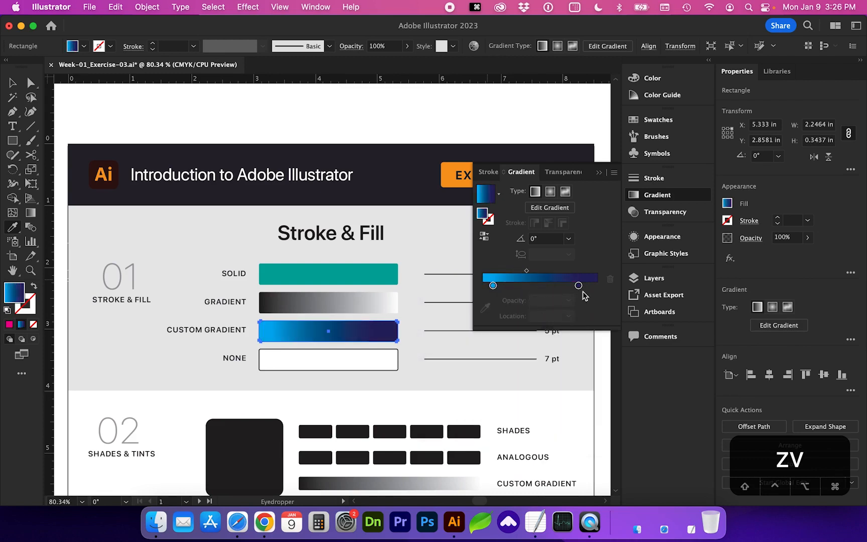
Step: Set the fill of the NONE box in exercise 01 to none, keeping its outline
left_click(12, 83)
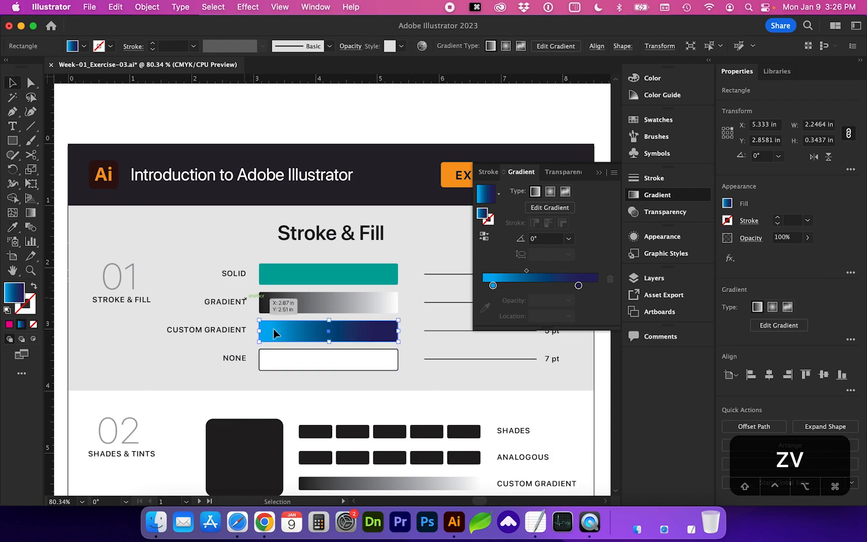
left_click(297, 353)
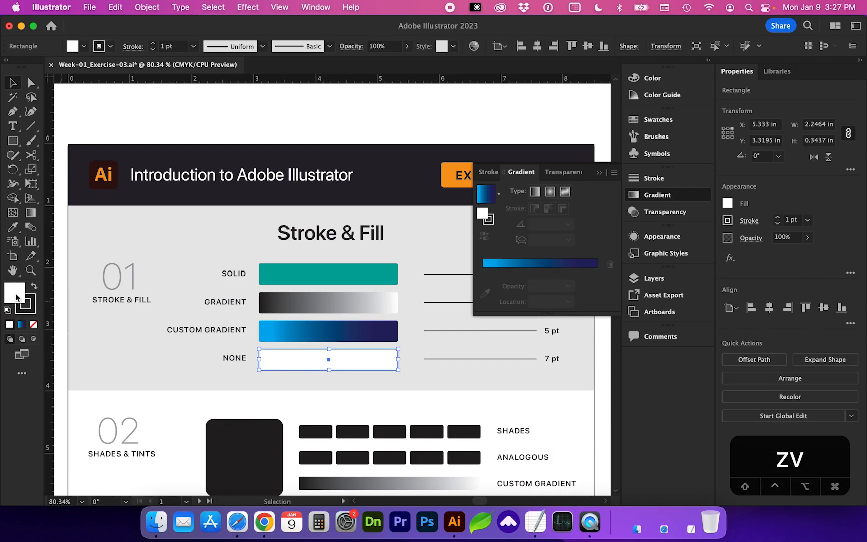
left_click(33, 325)
left_click(173, 379)
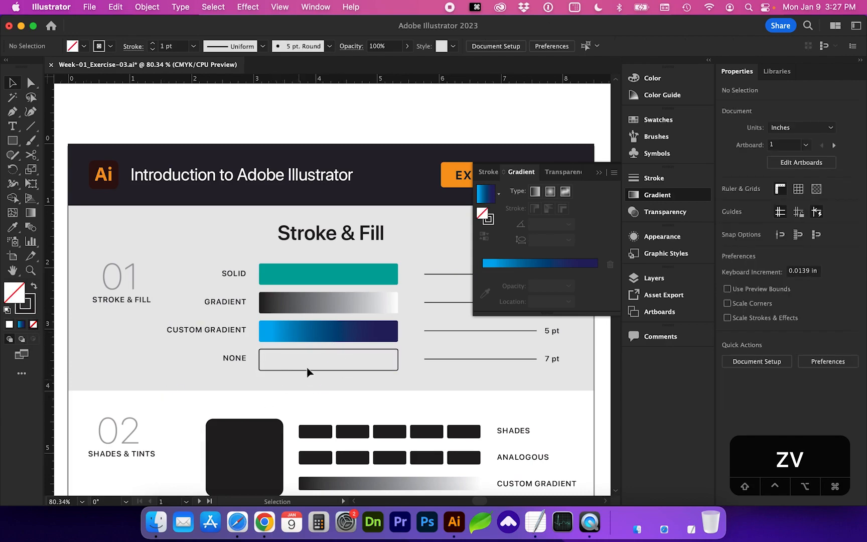
left_click(266, 368)
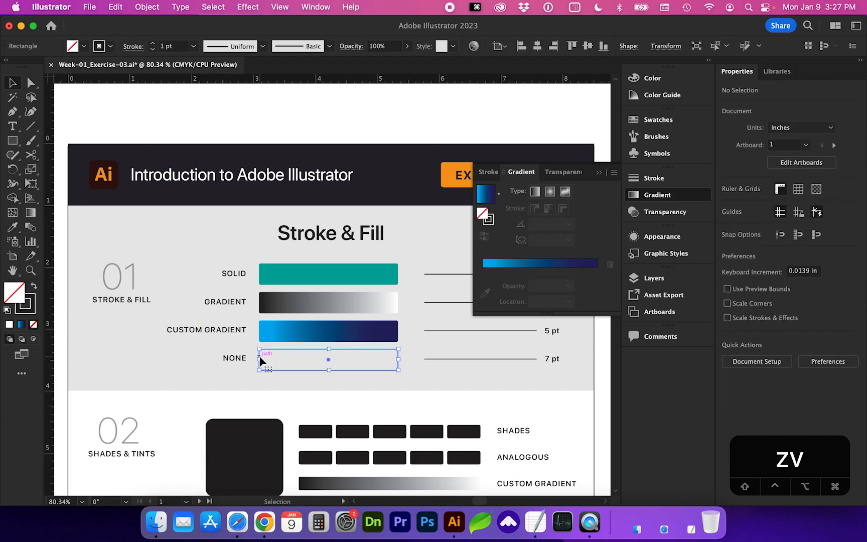
Step: Select the 1 pt line in exercise 01 and show the full Stroke options
scroll(266, 369, "right", 3)
left_click(355, 266)
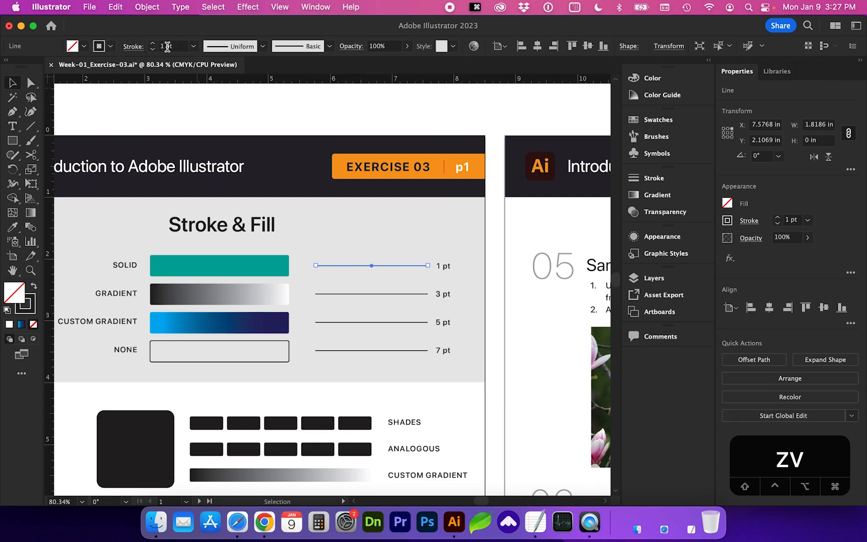
left_click(642, 184)
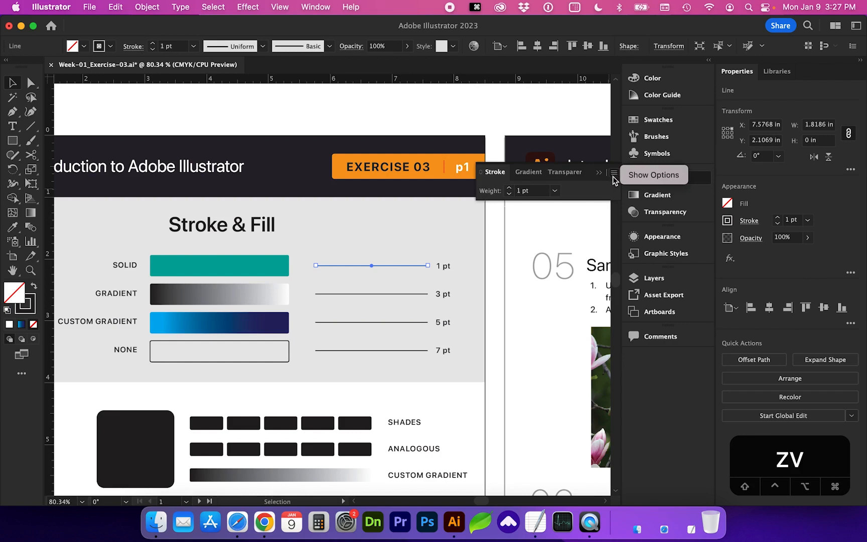
left_click(640, 176)
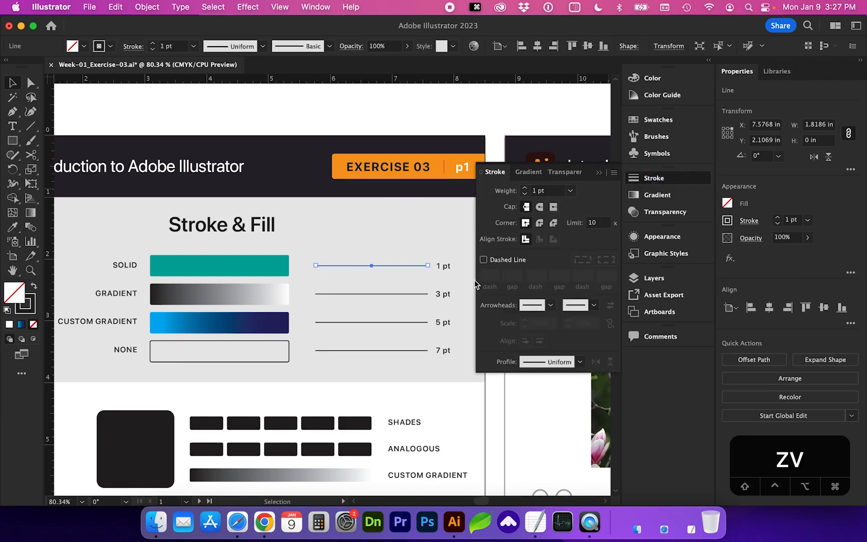
Step: Set the stroke weight of the second line, labeled 3 pt, to 3 pt
left_click(417, 294)
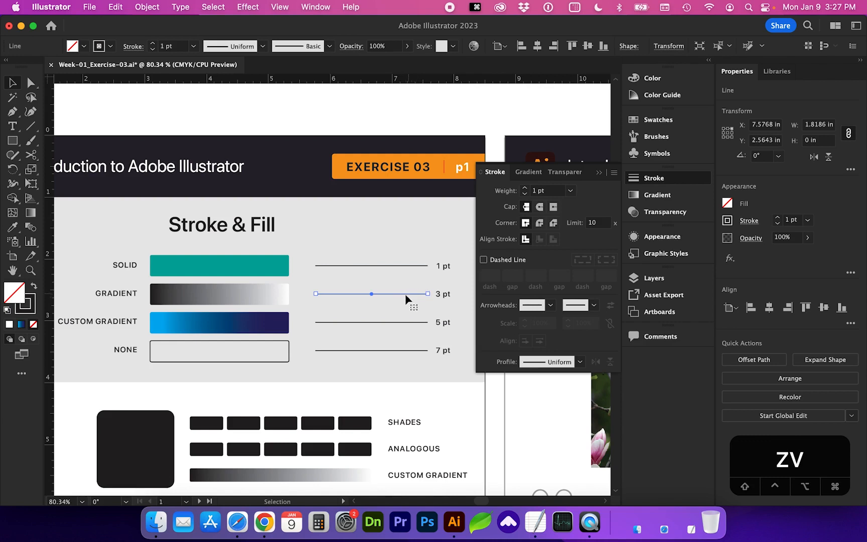
double_click(534, 191)
type("3")
key("Return")
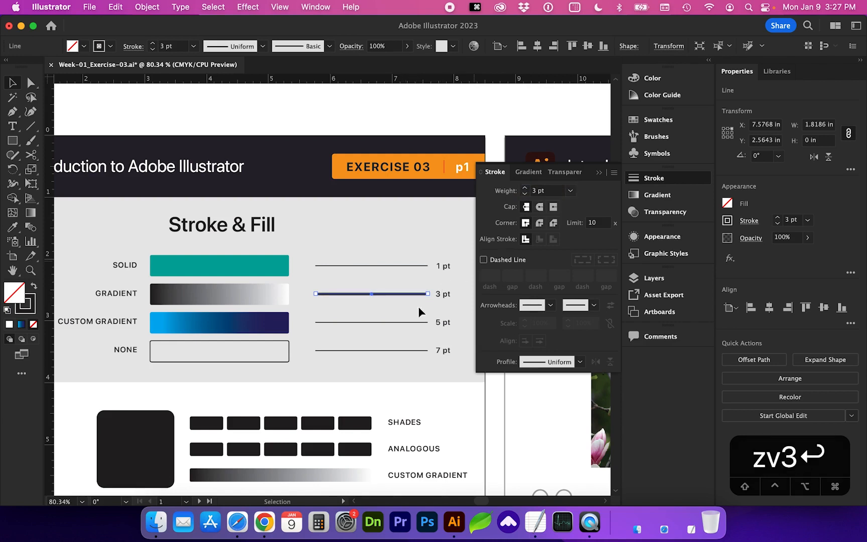
Step: Set the stroke weight of the third line, labeled 5 pt, to 5 pt
left_click(367, 322)
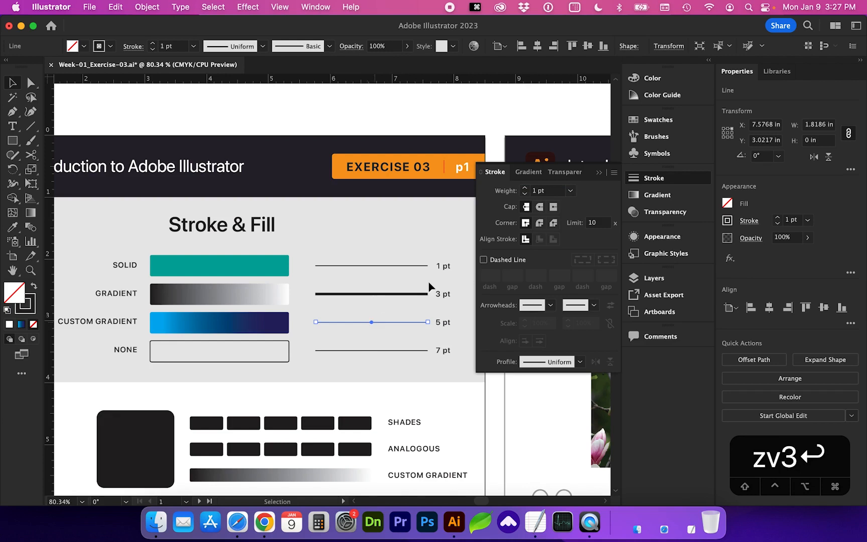
double_click(535, 191)
type("5")
key("Return")
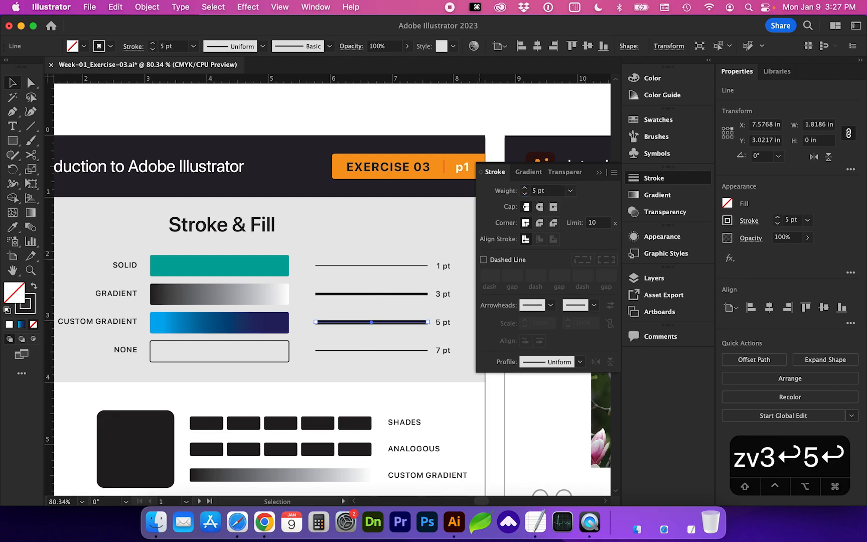
Step: Set the stroke weight of the fourth line, labeled 7 pt, to 7 pt
left_click(398, 351)
left_click(158, 47)
type("7")
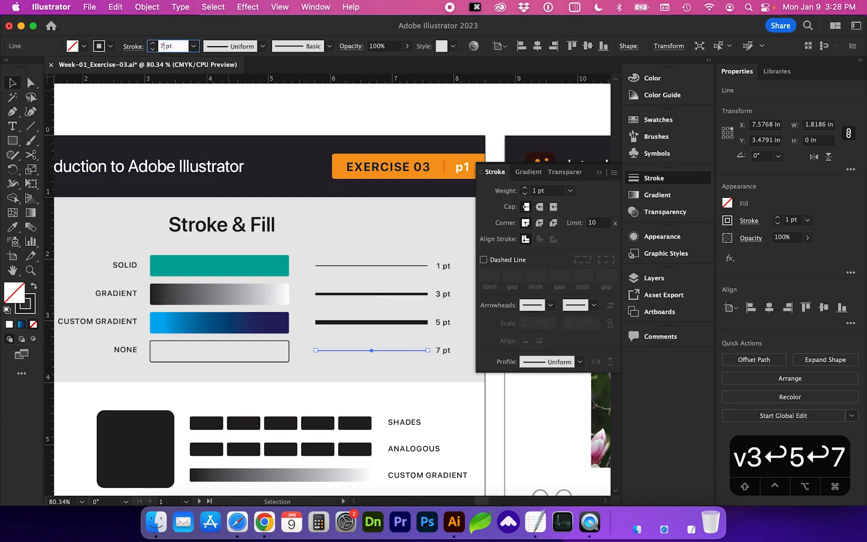
key("Return")
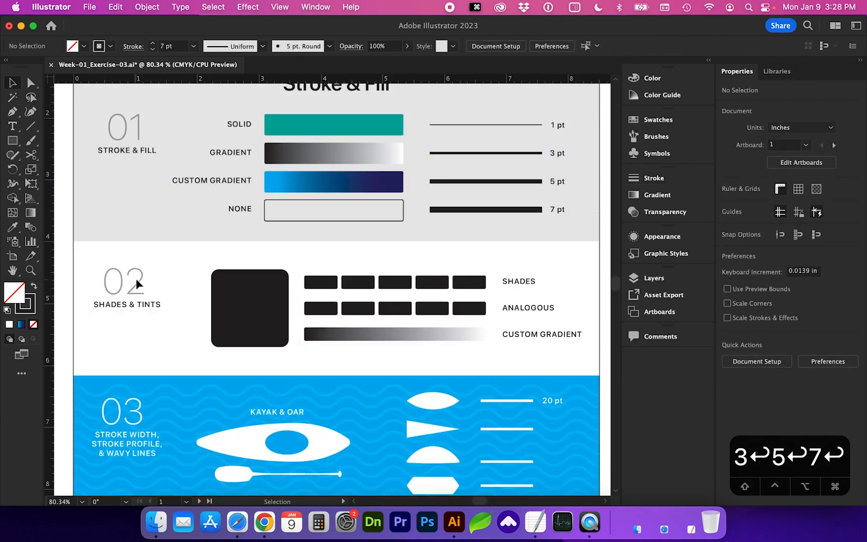
Step: Fill the large square in exercise 02 with dark blue and open the Color Guide with the square selected
left_click(240, 313)
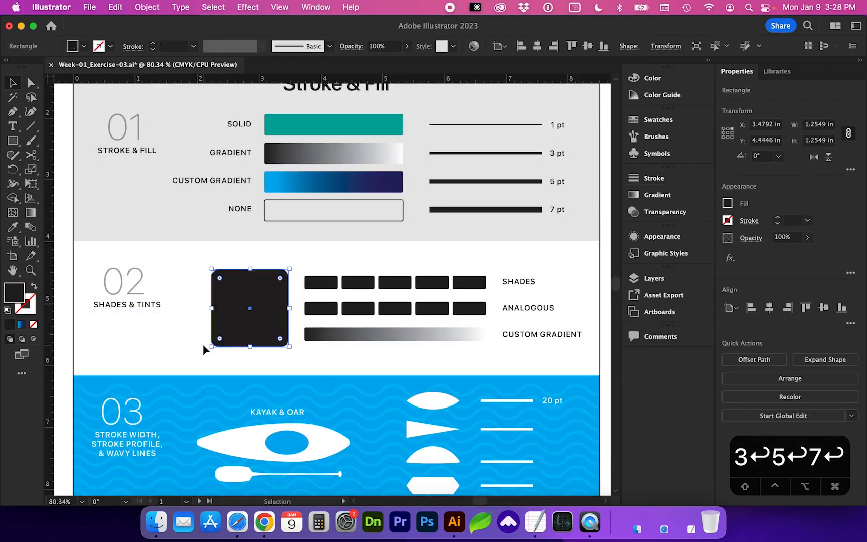
left_click(641, 122)
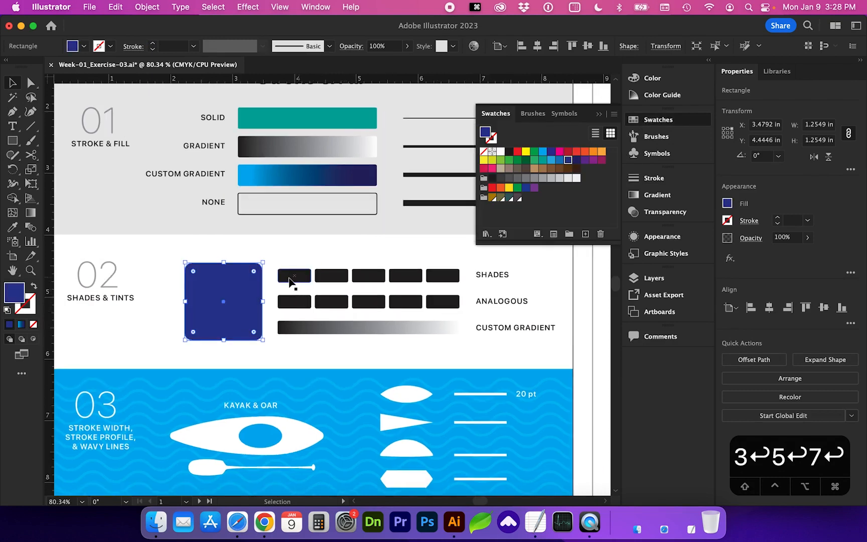
left_click(294, 276)
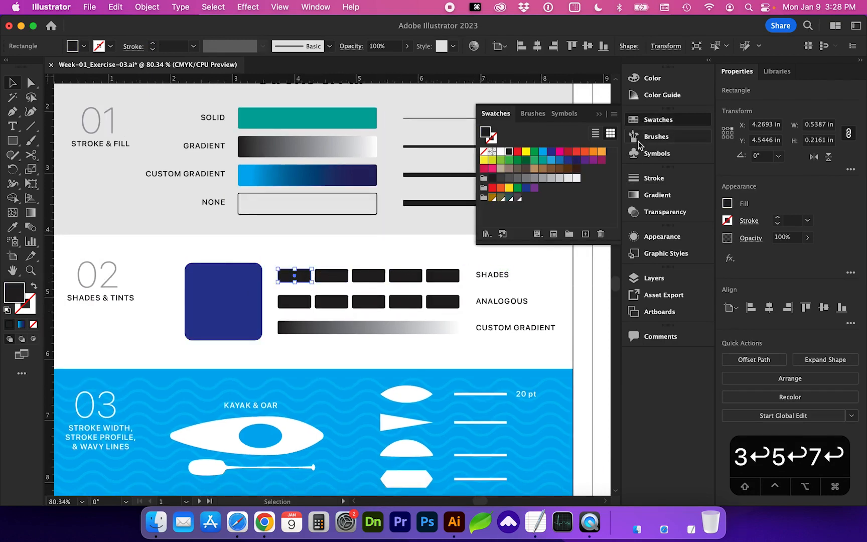
left_click(648, 98)
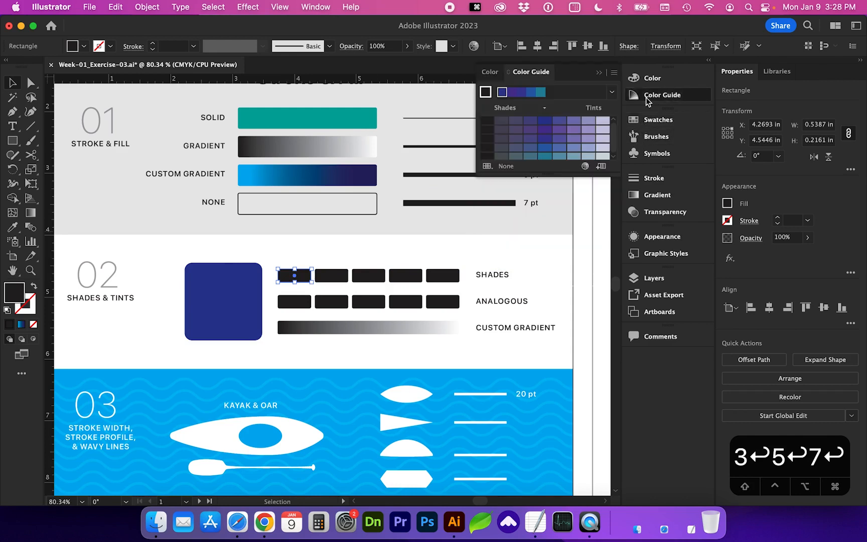
left_click(239, 284)
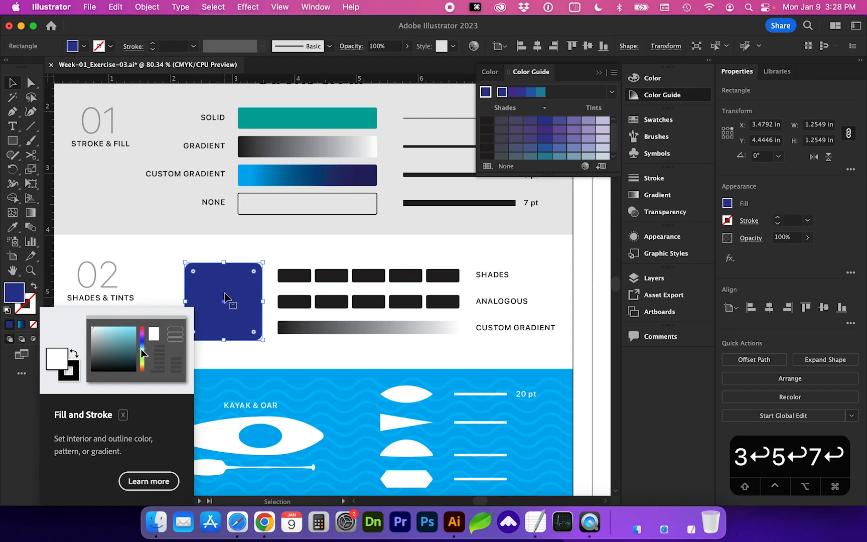
Step: Swap the large square's fill and stroke colors back and forth, ending with the blue as fill
left_click(33, 287)
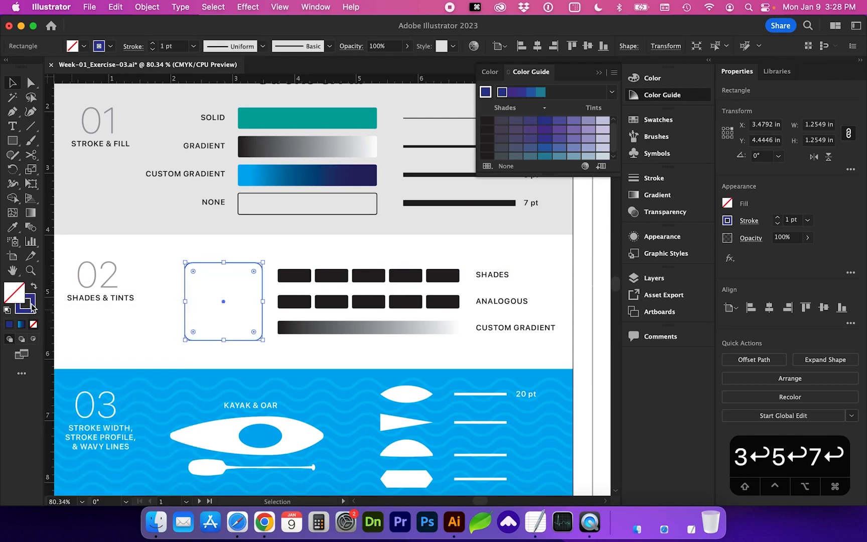
left_click(32, 307)
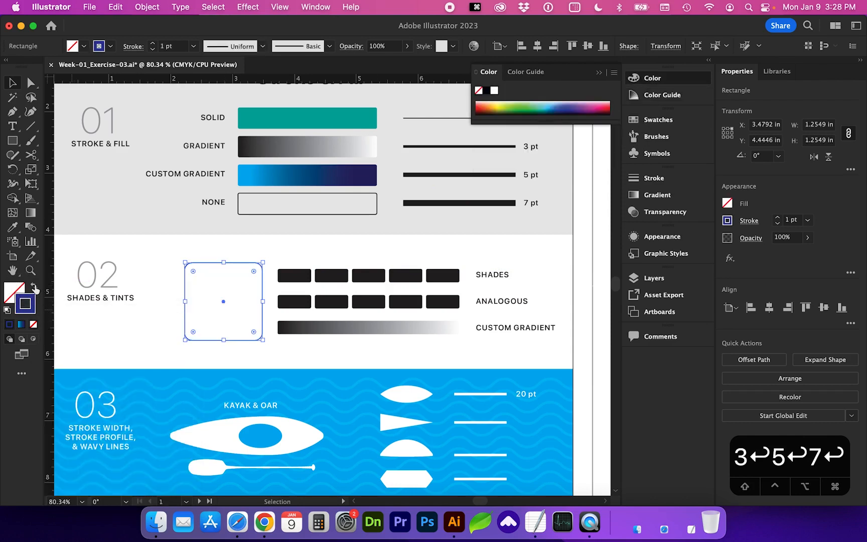
left_click(35, 288)
left_click(33, 287)
left_click(34, 287)
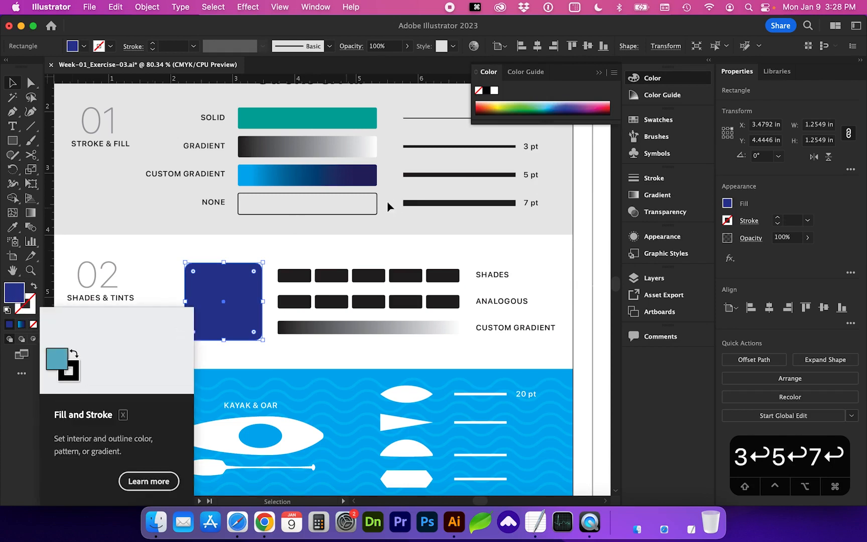
Step: Set the Color Guide's base color to the square's dark blue and choose the Shades harmony rule
left_click(677, 99)
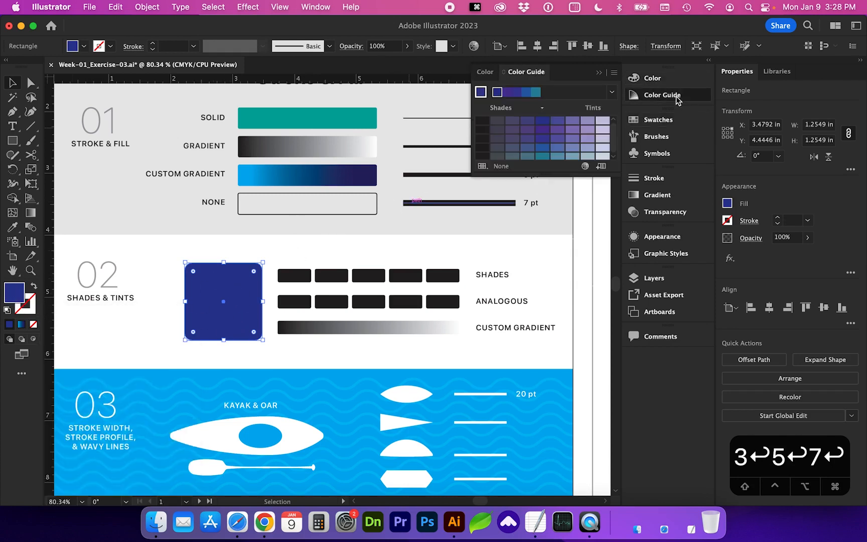
left_click(480, 93)
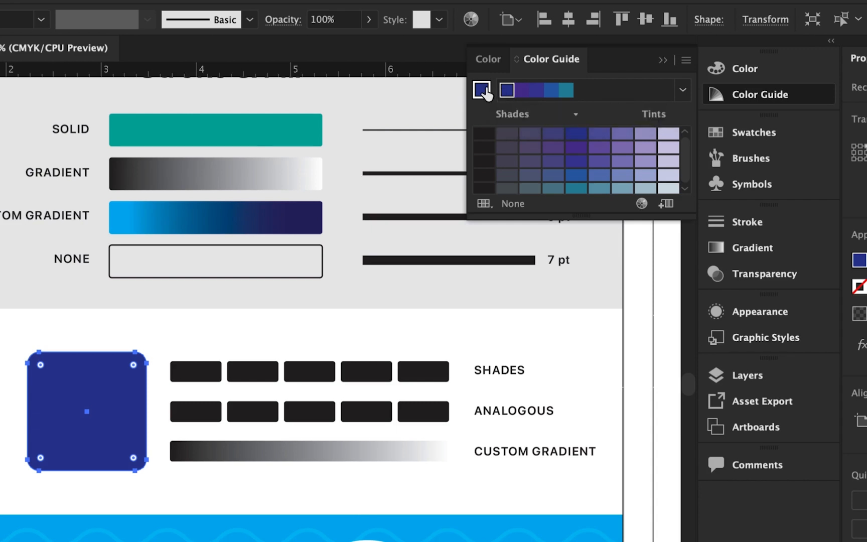
left_click(680, 92)
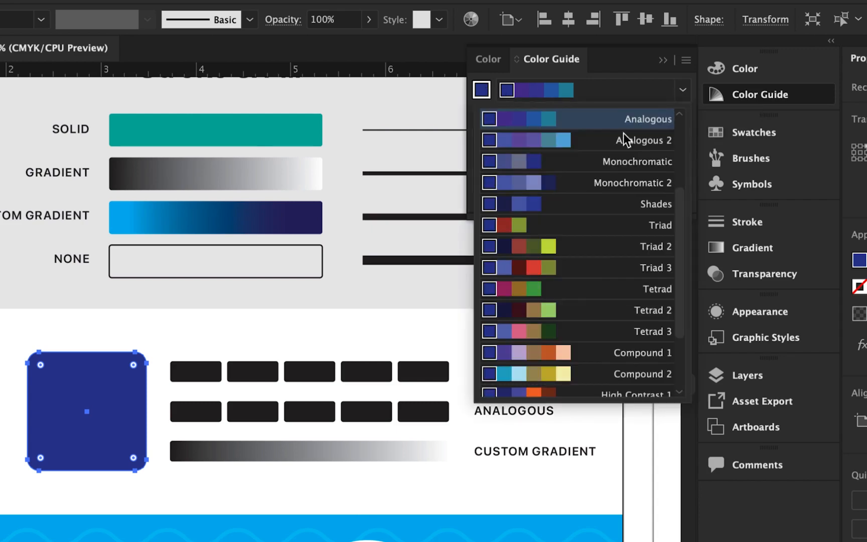
left_click(625, 206)
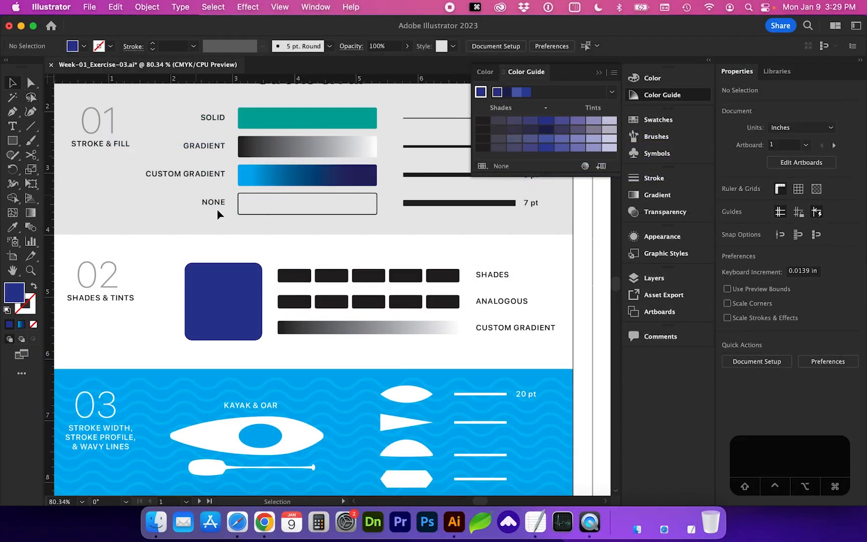
Step: Fill the first two Shades boxes with dark shades from the Color Guide's second row, the darker grayish one first
left_click(293, 275)
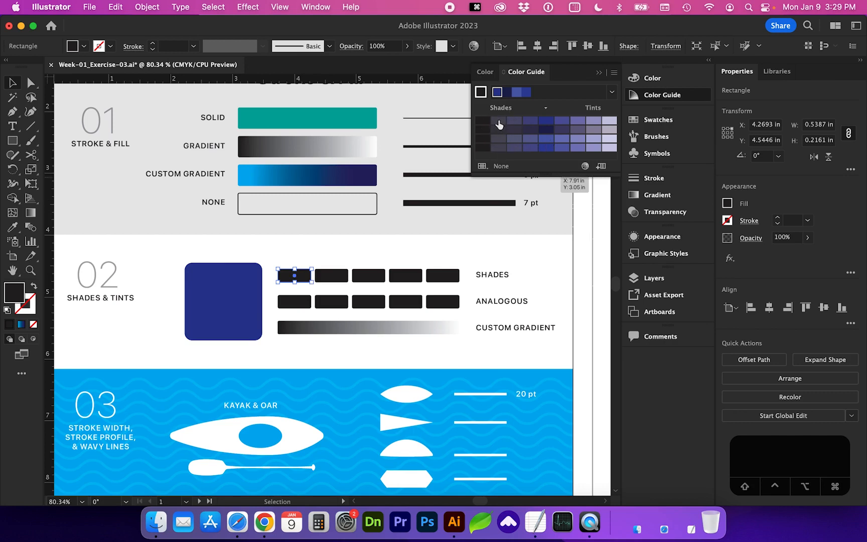
left_click(499, 122)
left_click(499, 129)
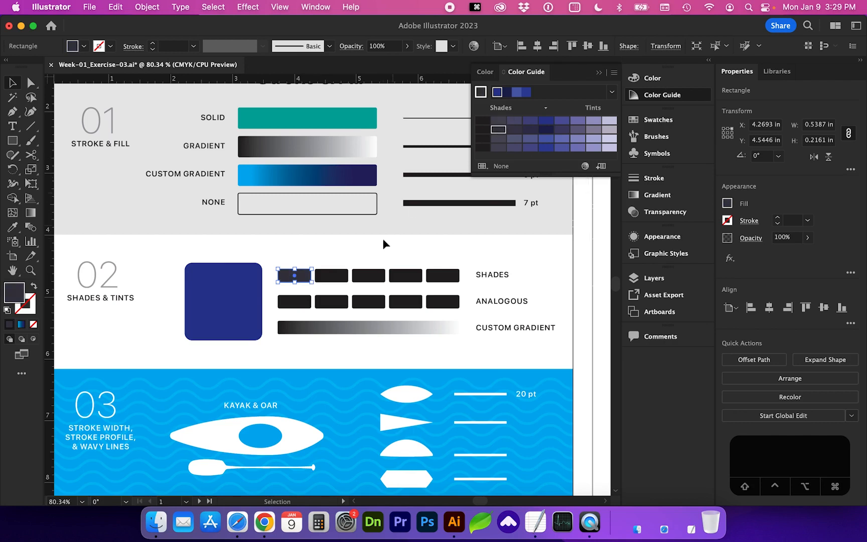
left_click(332, 275)
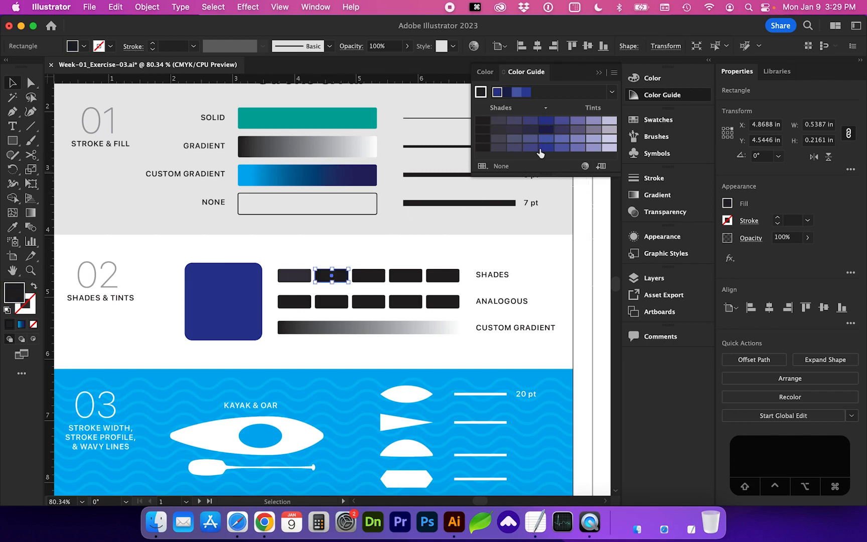
left_click(530, 130)
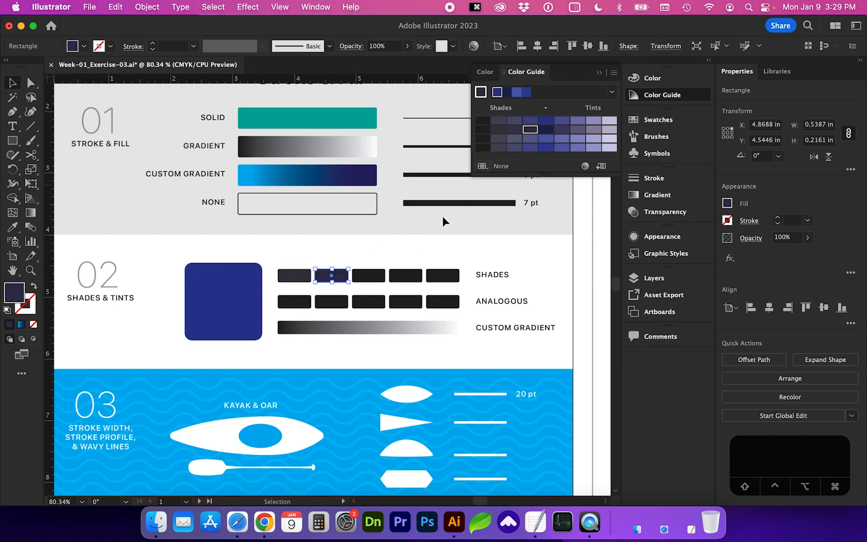
Step: Fill the third, fourth and fifth Shades boxes from the Color Guide's first row: the base blue, the next lighter tint and the lightest tint
left_click(382, 275)
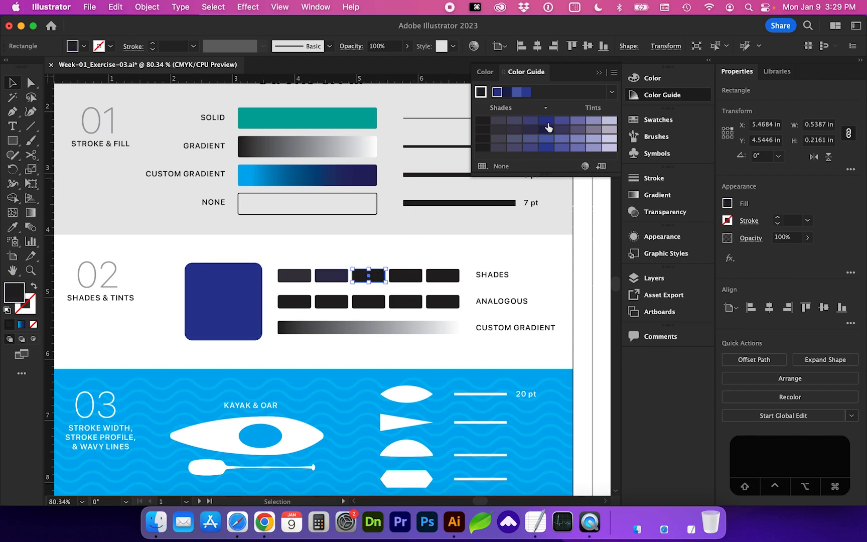
left_click(546, 122)
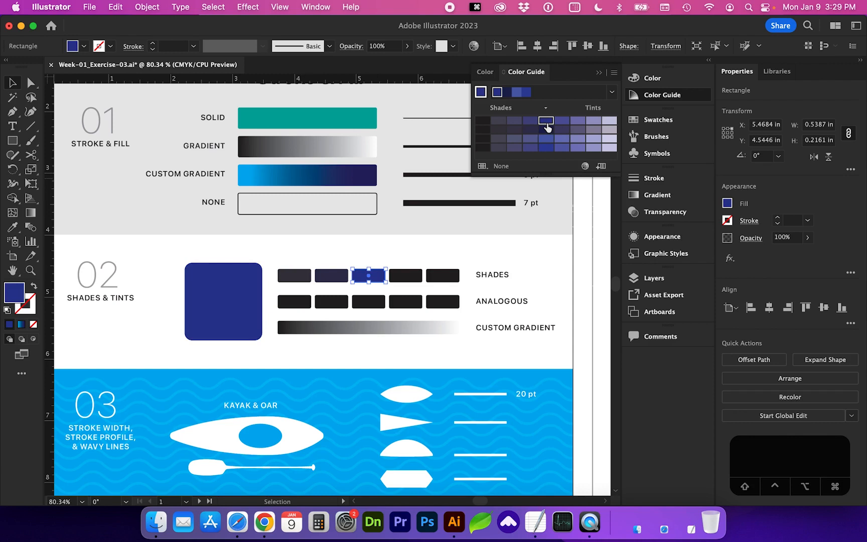
left_click(405, 275)
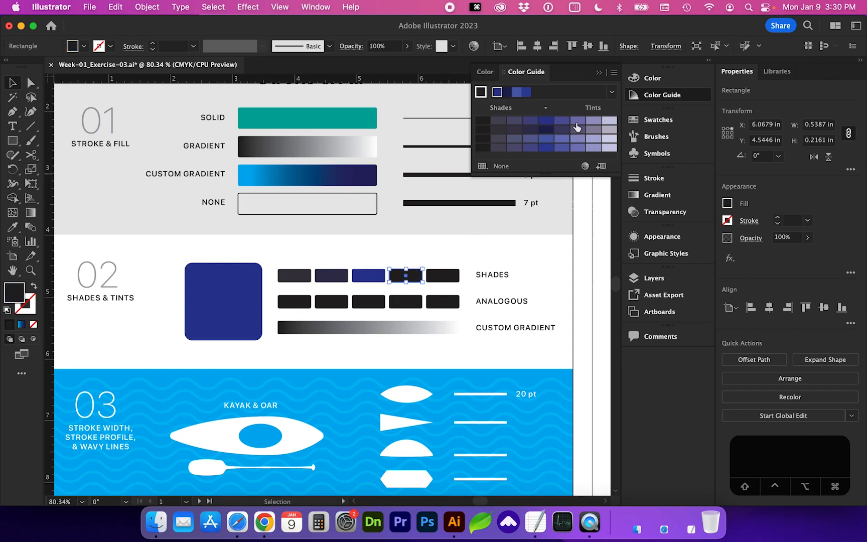
left_click(562, 121)
left_click(451, 276)
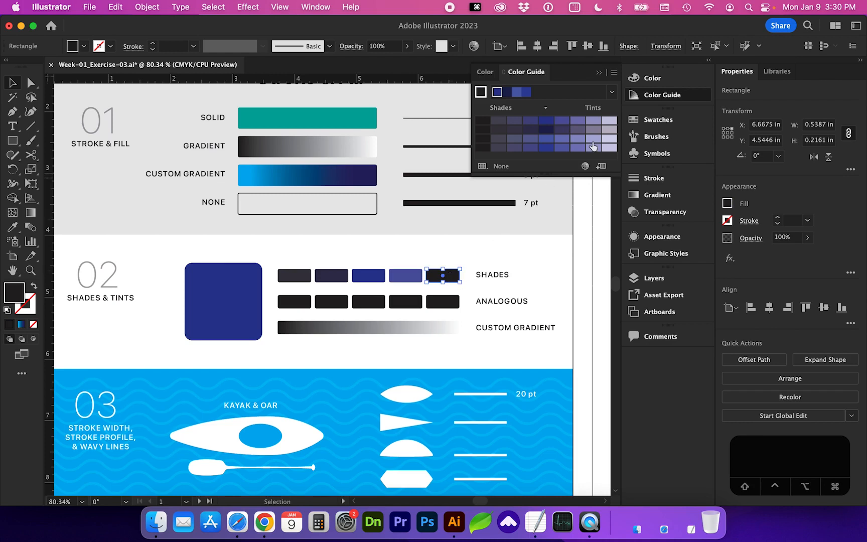
left_click(593, 122)
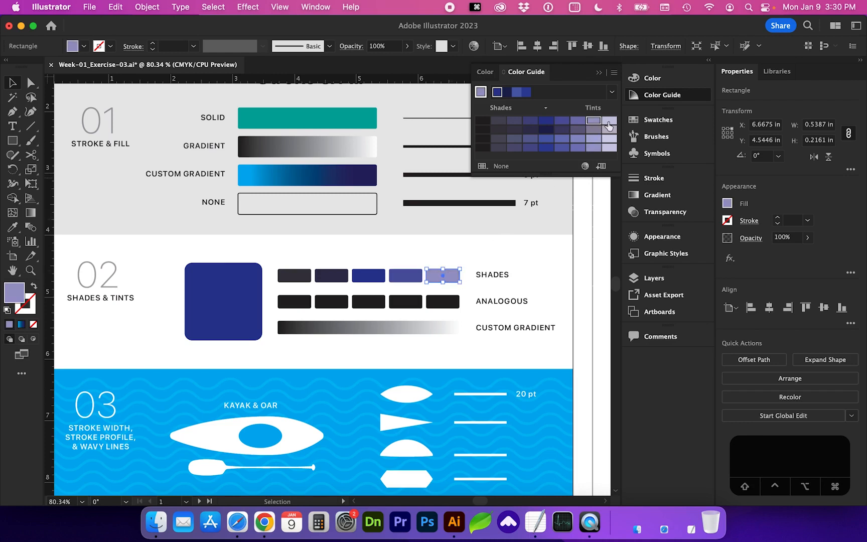
left_click(608, 123)
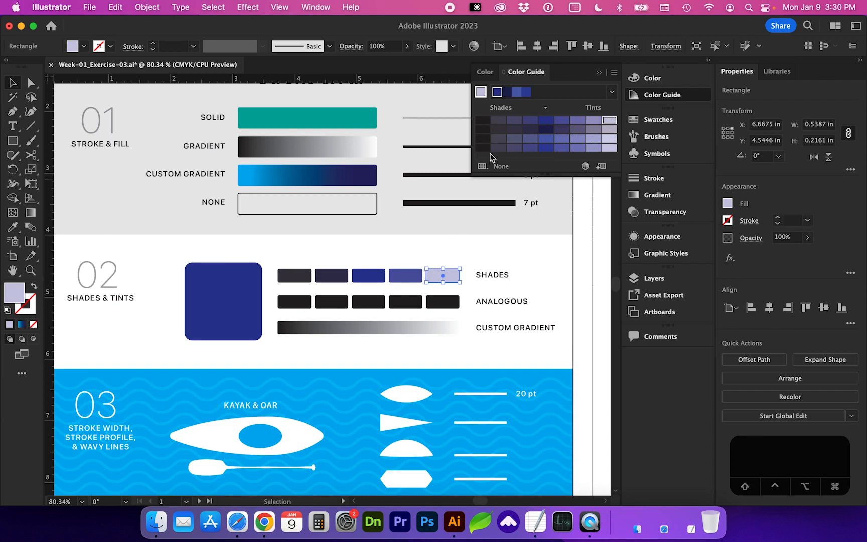
left_click(380, 252)
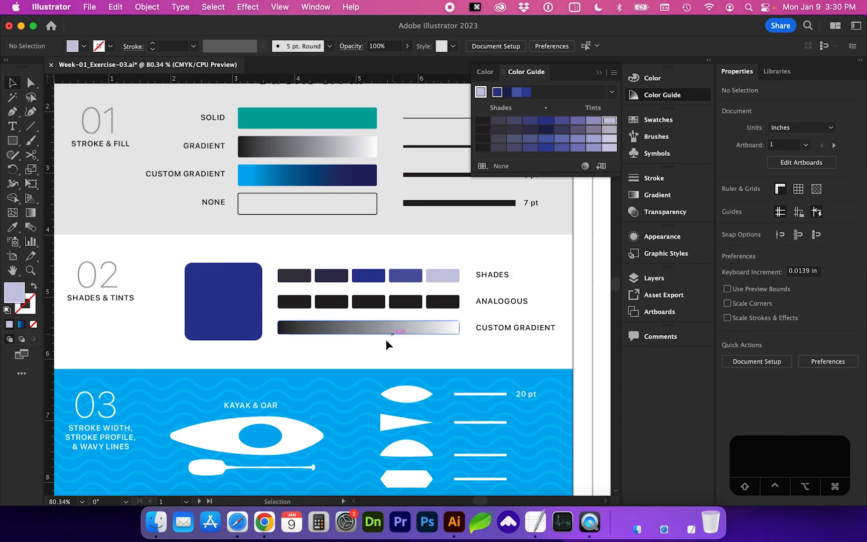
Step: Select the large blue square in exercise 02 and change the Color Guide's harmony rule to Analogous
left_click(211, 318)
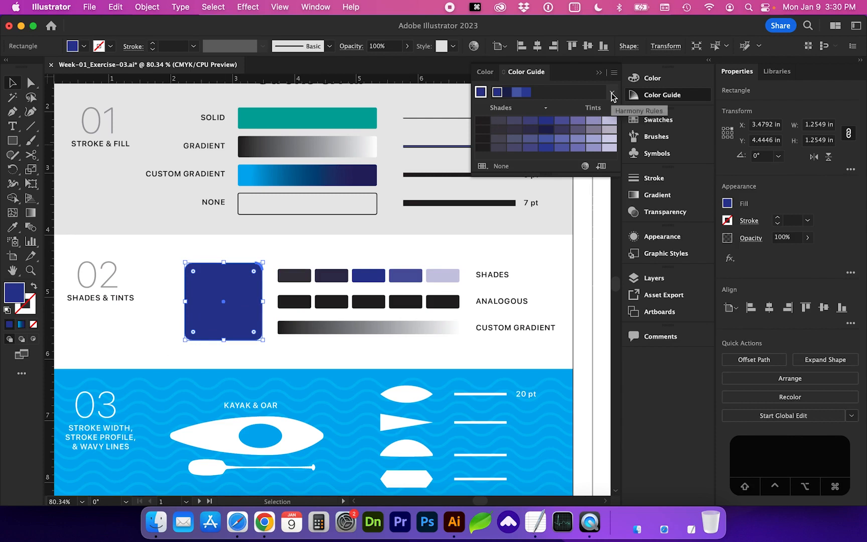
left_click(612, 95)
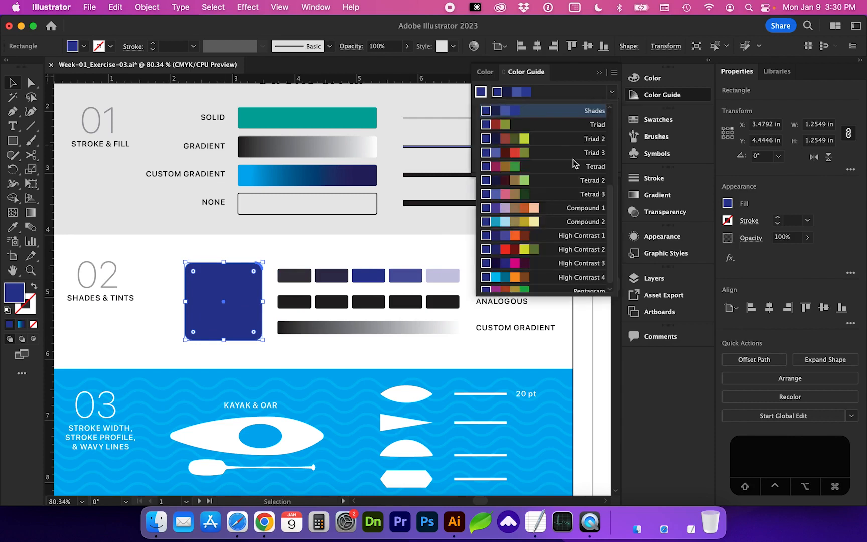
scroll(574, 164, "up", 5)
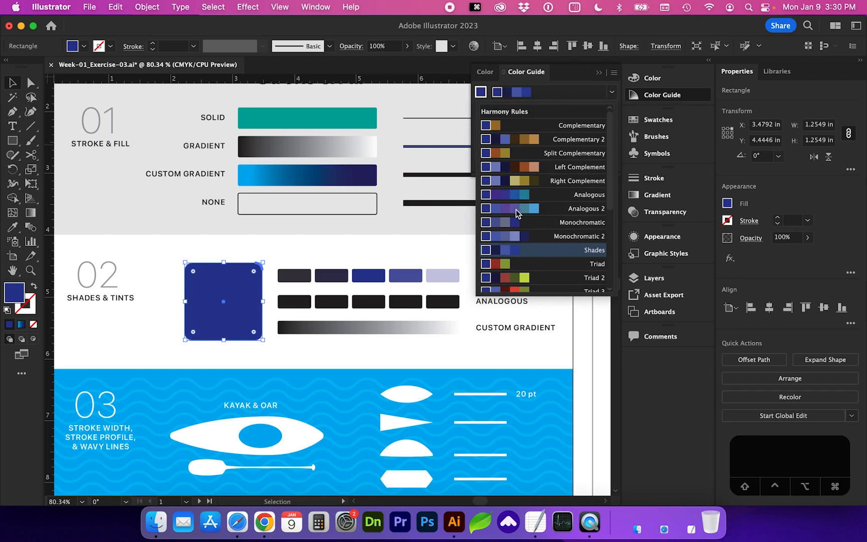
left_click(548, 196)
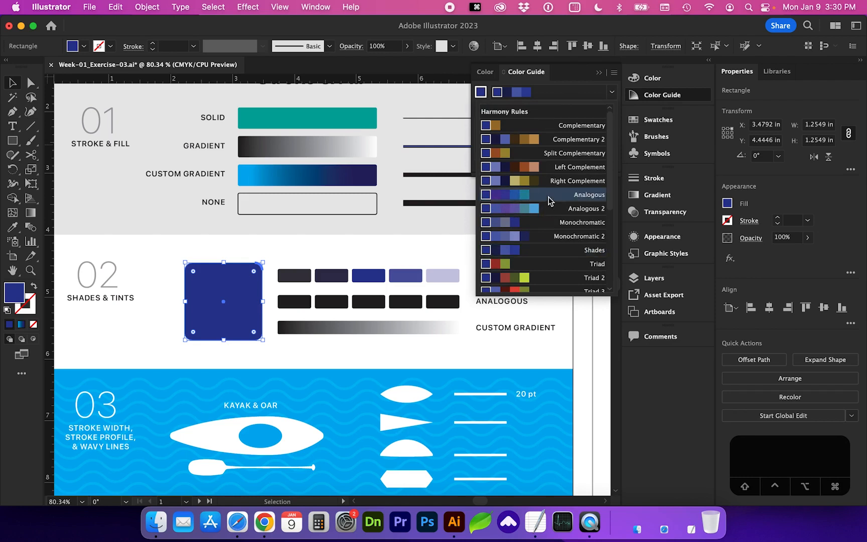
Step: Fill the first three Analogous boxes with the unshaded middle-column colors from the Color Guide's first, second and third rows
left_click(297, 302)
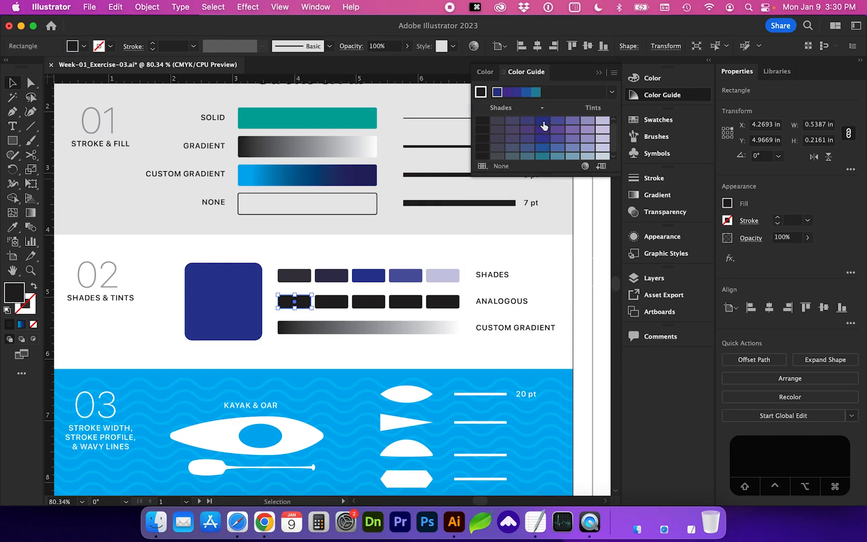
left_click(542, 122)
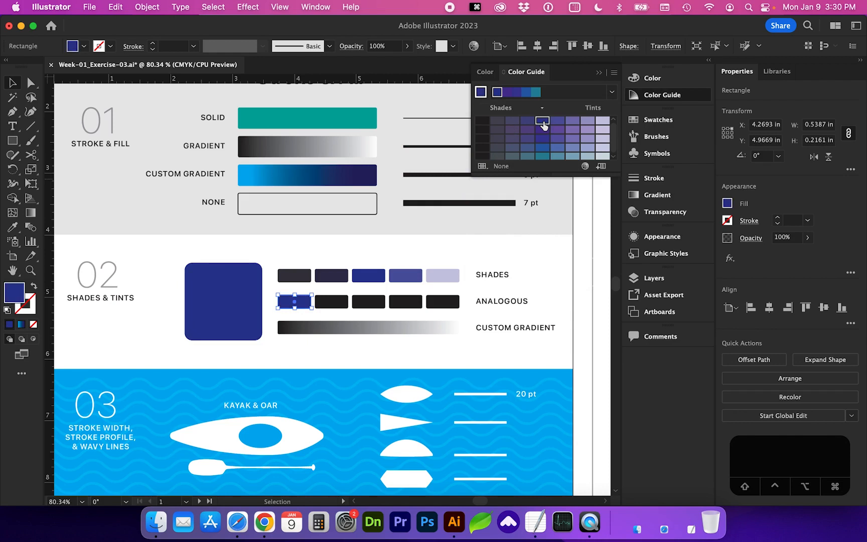
left_click(344, 303)
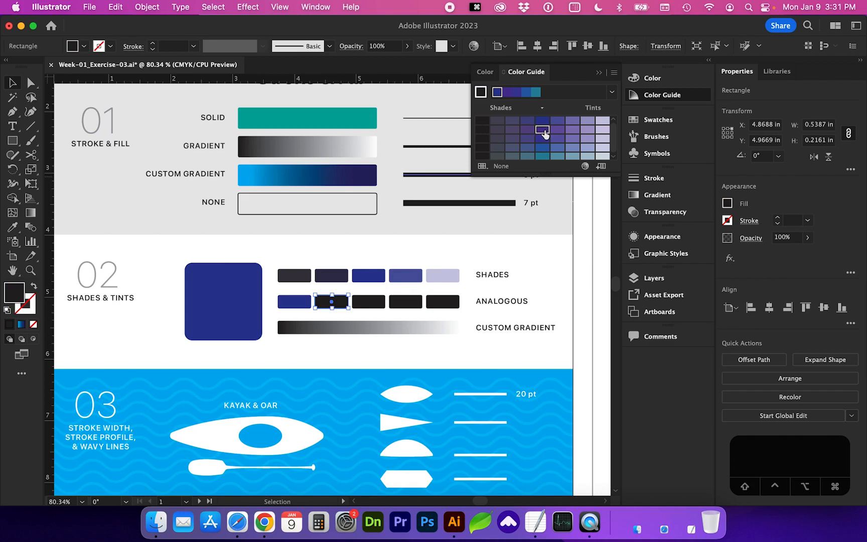
left_click(542, 130)
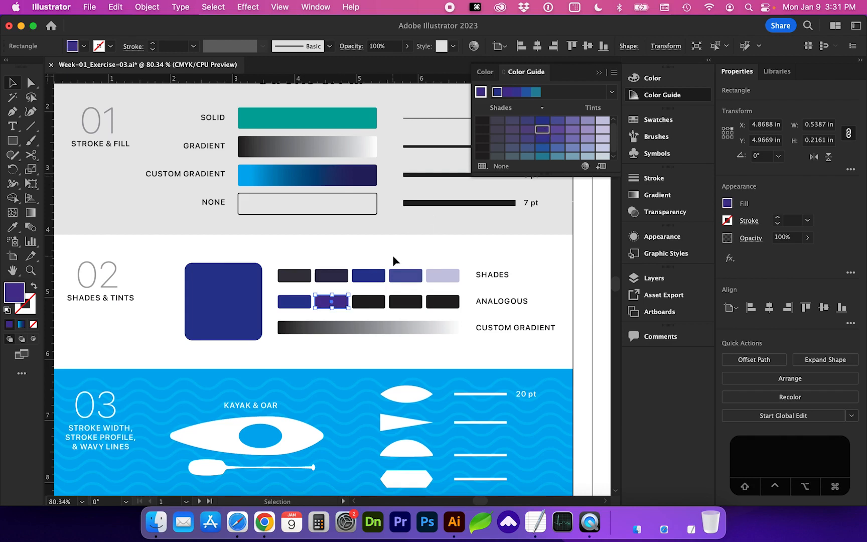
left_click(375, 304)
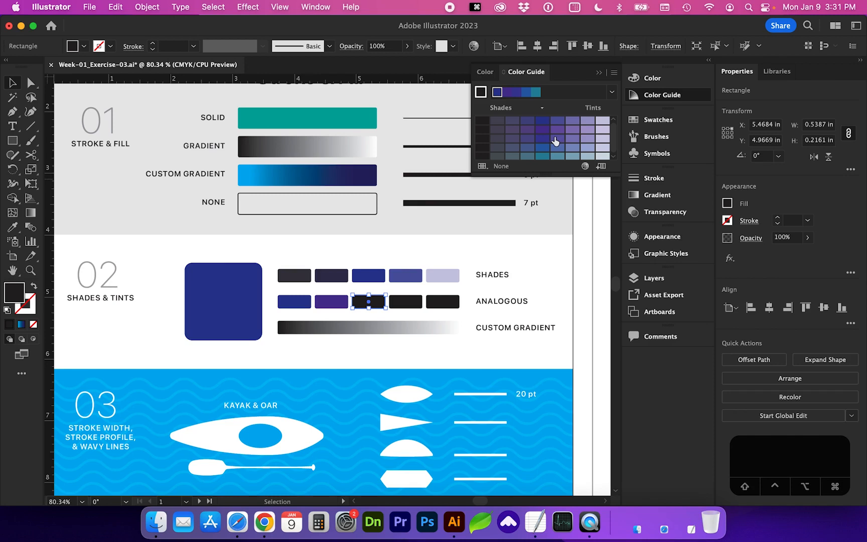
left_click(541, 141)
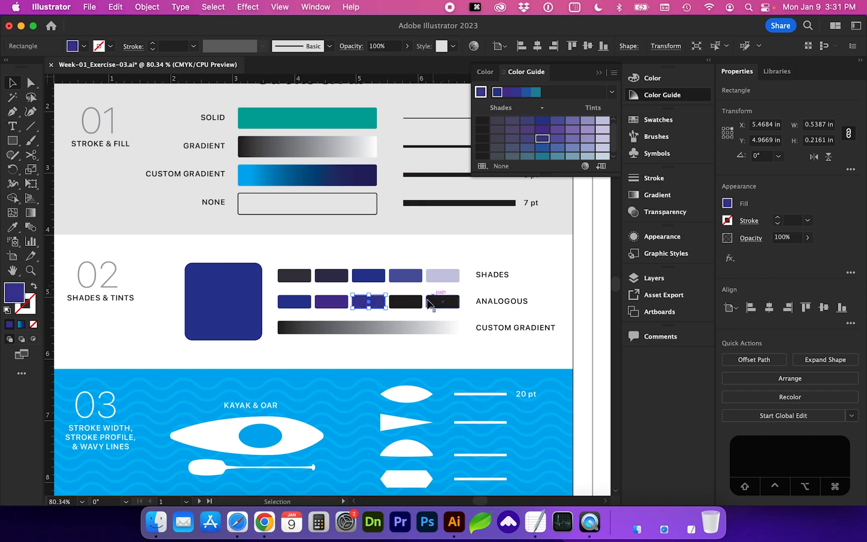
Step: Fill the last two Analogous boxes with the Color Guide's middle-column blue and teal from the fourth and fifth rows
left_click(412, 304)
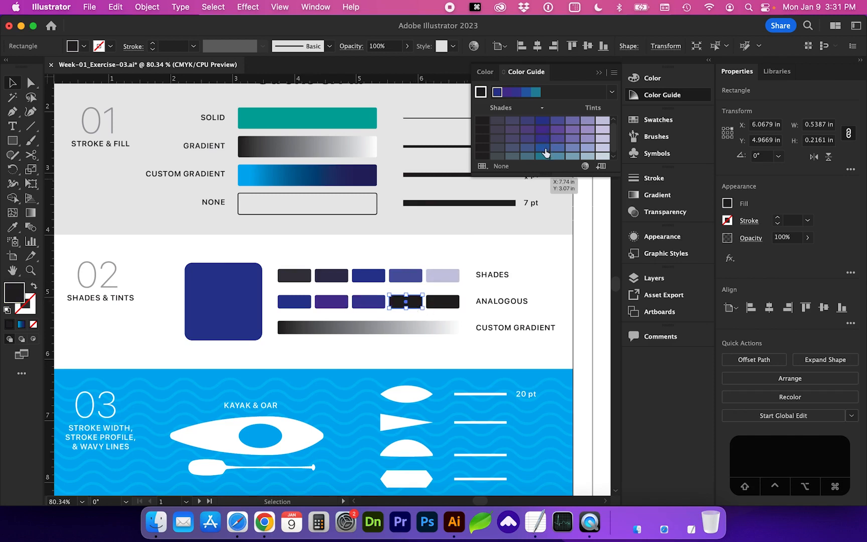
left_click(544, 150)
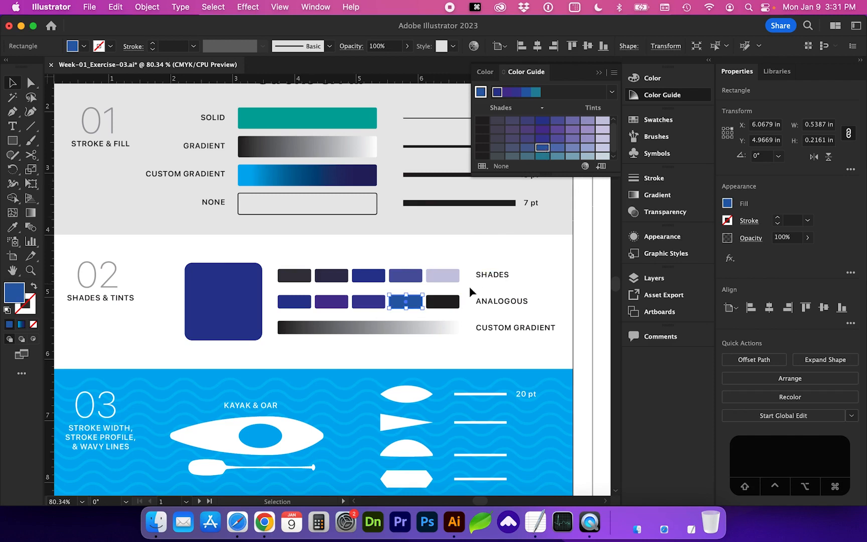
left_click(449, 303)
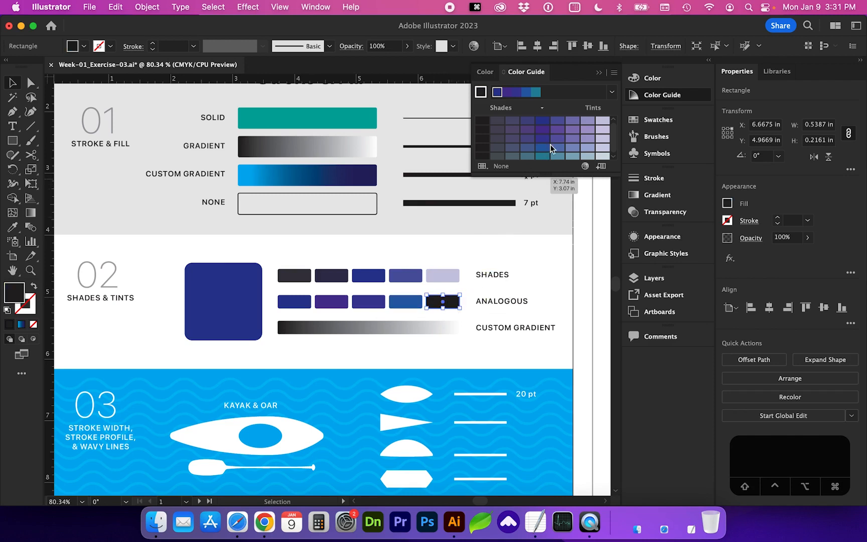
left_click(544, 158)
left_click_drag(552, 174, 554, 194)
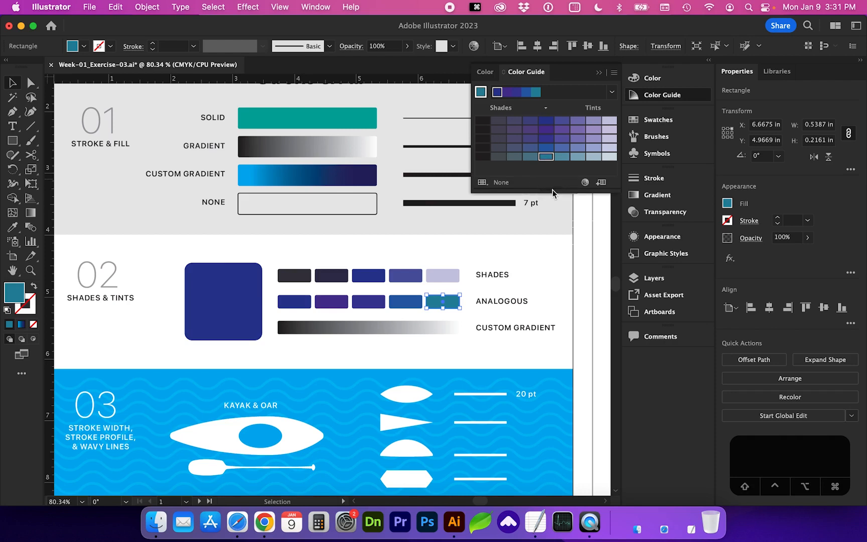
left_click(148, 327)
Step: Color the starting stop of the exercise 02 Custom Gradient bar by sampling the first Analogous box's dark blue
left_click(295, 329)
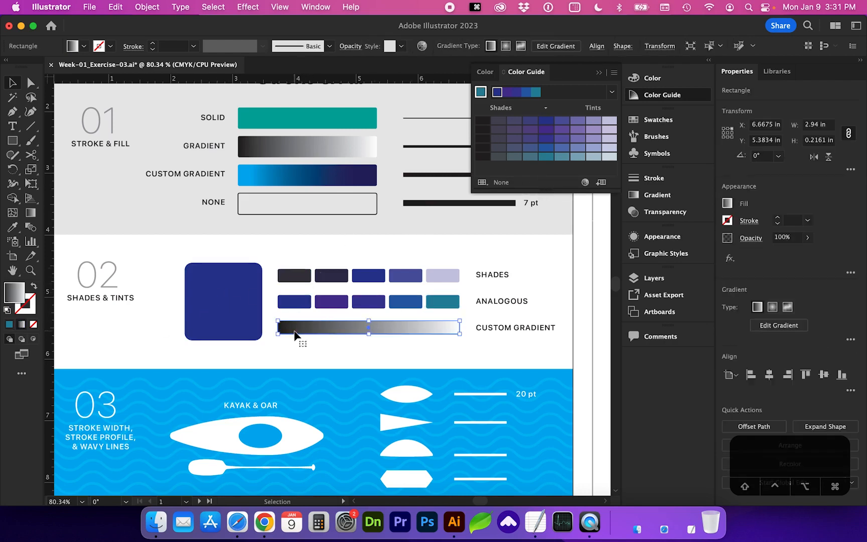
left_click(677, 201)
left_click(482, 285)
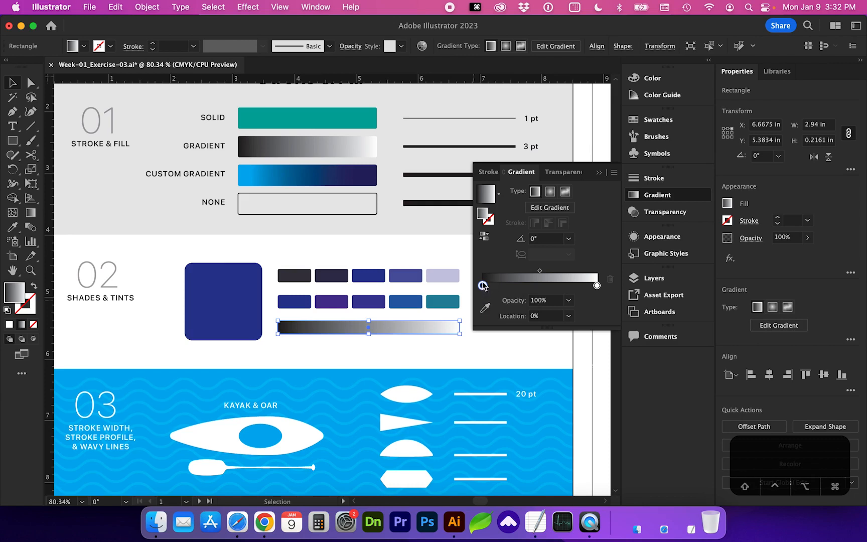
left_click(486, 311)
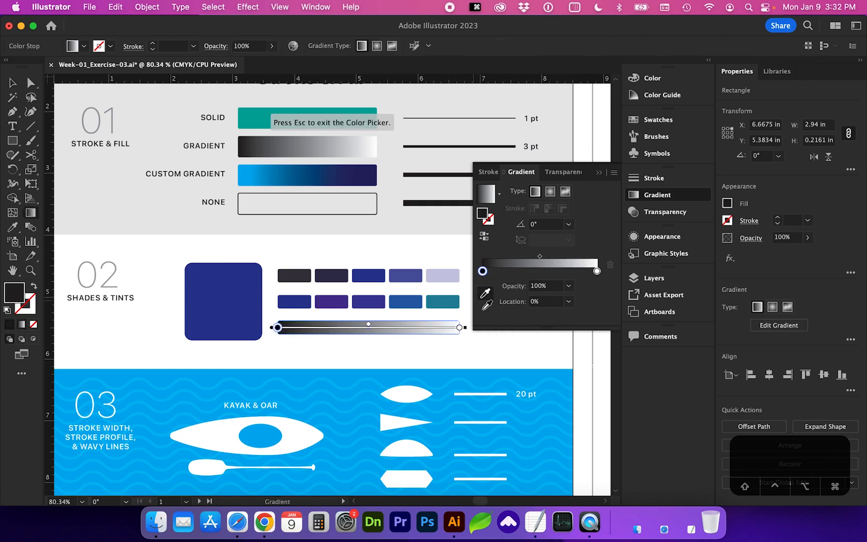
left_click(294, 301)
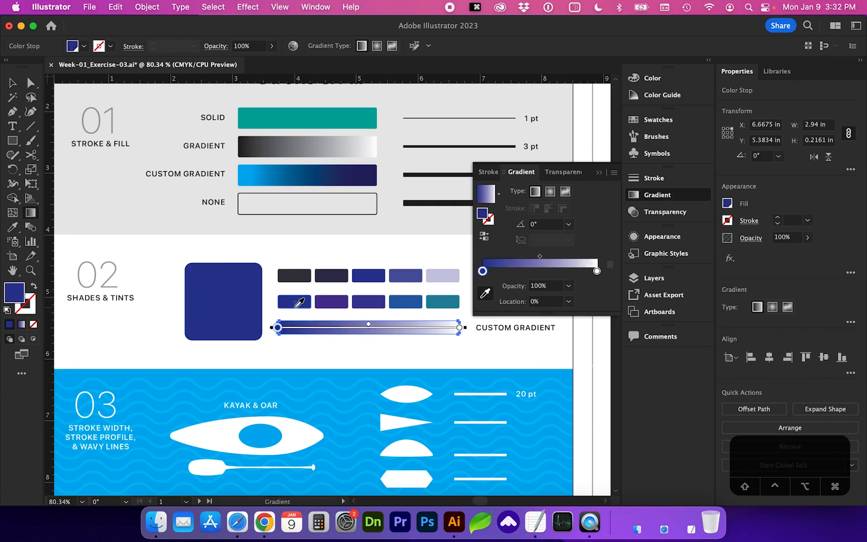
Step: Add gradient stops at about 24%, 48% and 74%, sampling their colors from the second, third and fourth Analogous boxes
left_click(509, 271)
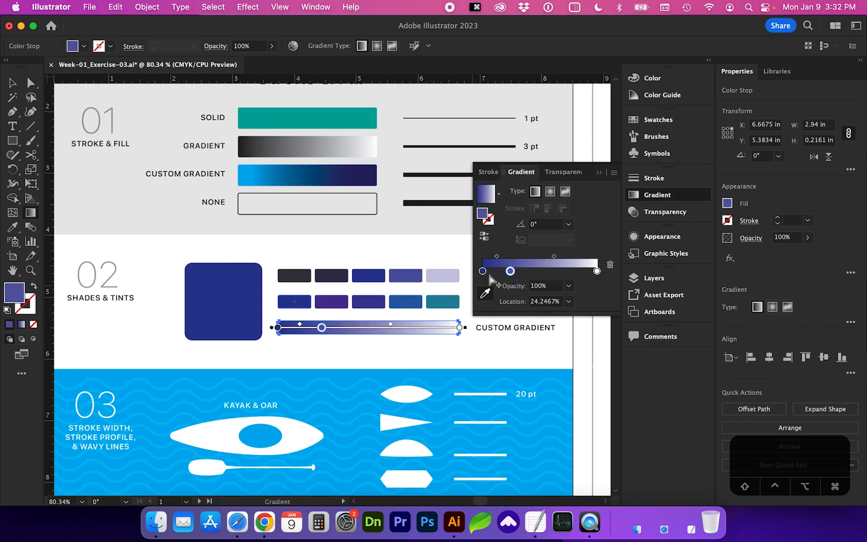
left_click(485, 294)
left_click(336, 301)
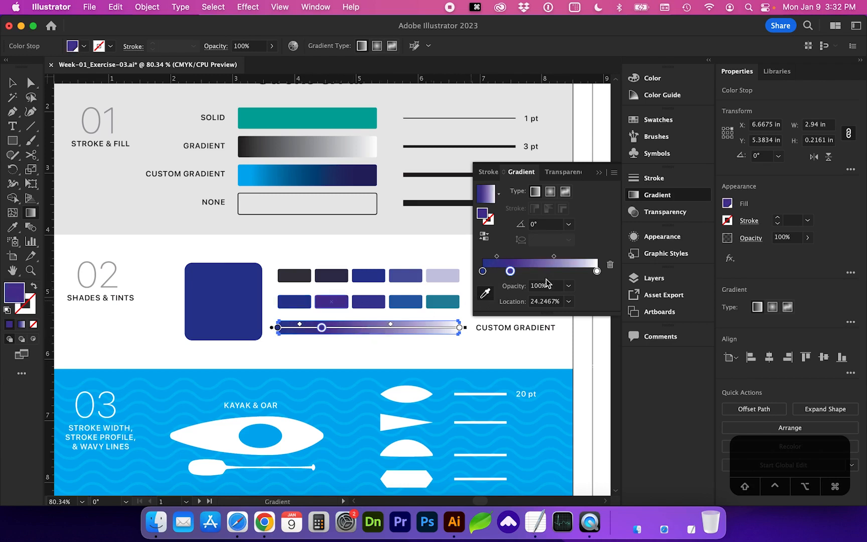
left_click(536, 271)
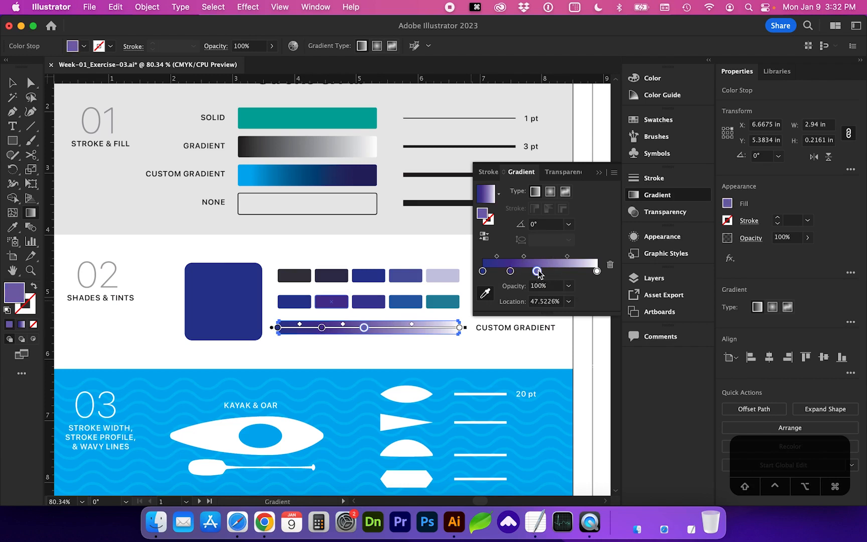
left_click(371, 300)
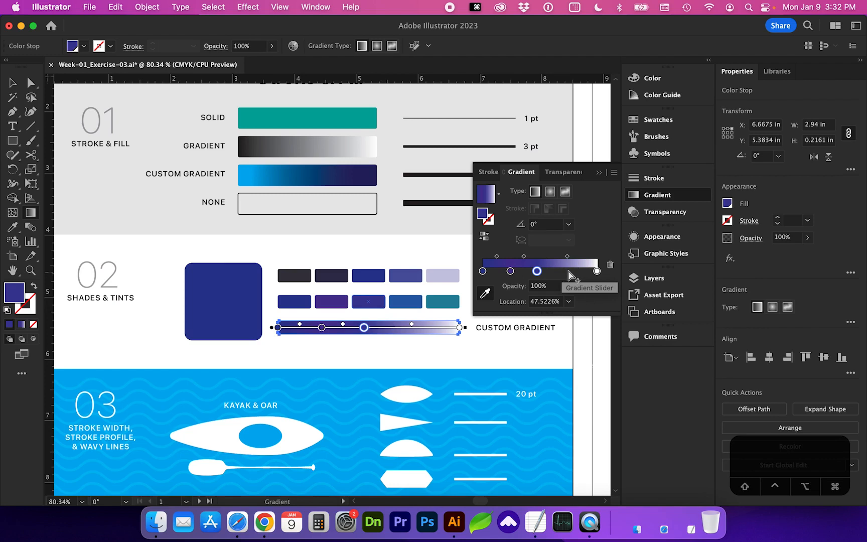
left_click(568, 271)
left_click(410, 300)
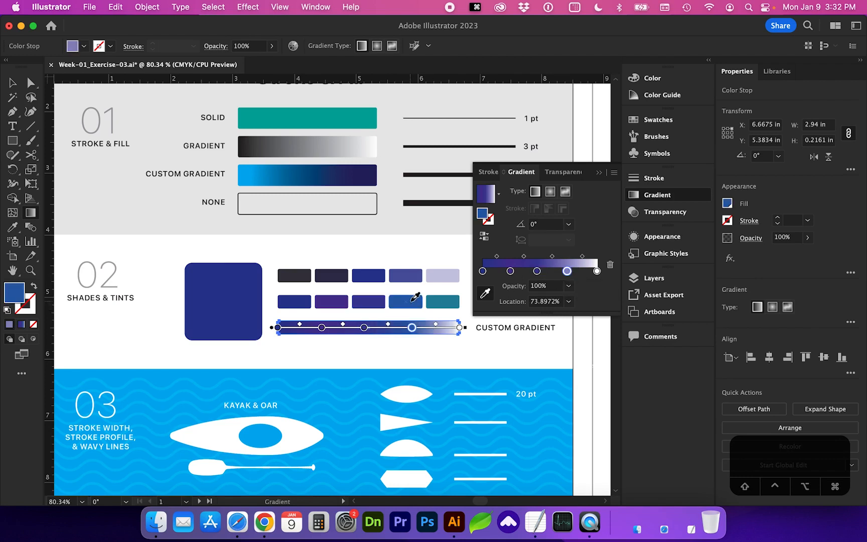
Step: Color the gradient's end stop with the teal sampled from the fifth Analogous box, then return to the Selection tool and deselect the bar
left_click(597, 271)
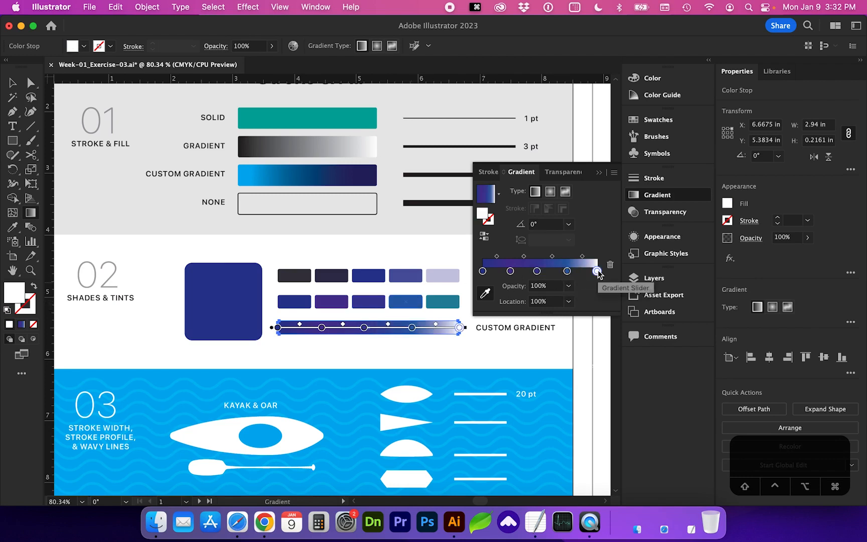
left_click(443, 301)
scroll(401, 342, "right", 5)
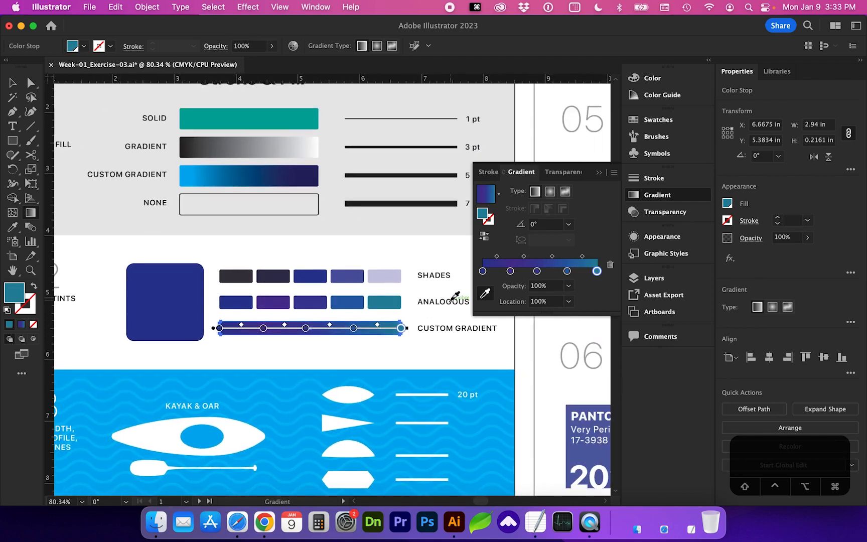
key("v")
scroll(432, 333, "right", 3)
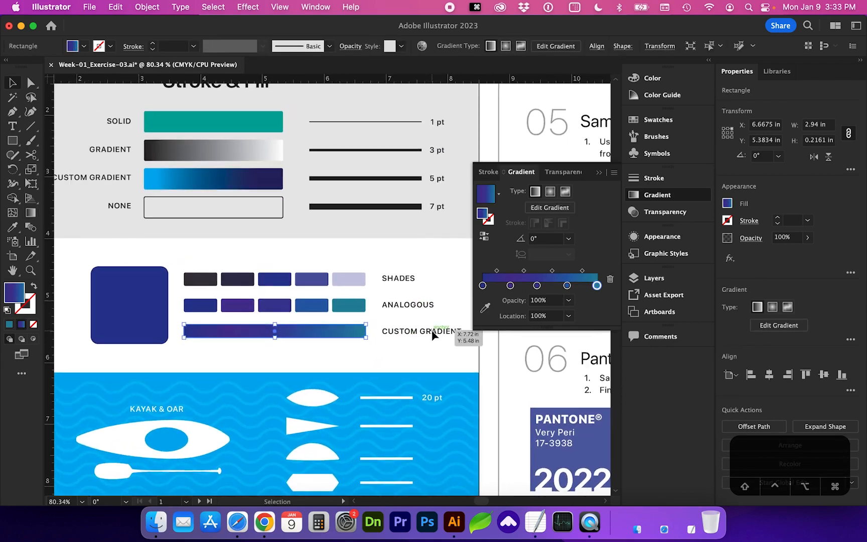
left_click(381, 348)
scroll(361, 371, "down", 5)
scroll(361, 371, "left", 4)
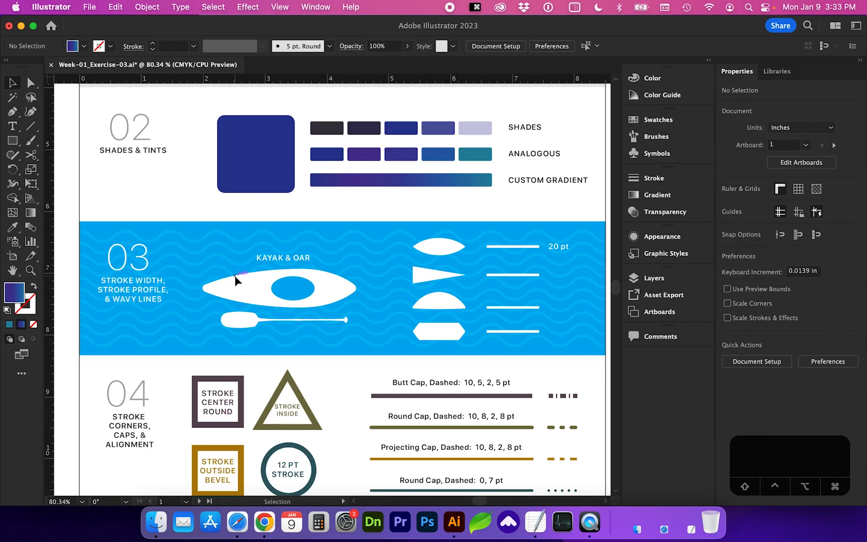
scroll(134, 179, "down", 1)
scroll(135, 178, "left", 1)
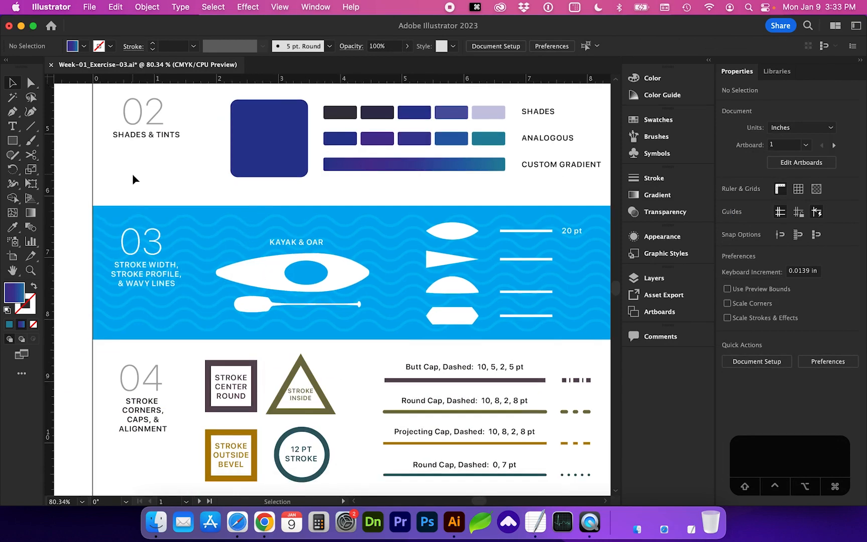
Step: Reset the fill and stroke to their defaults, swap them for a white stroke, and set the fill to none
left_click(7, 313)
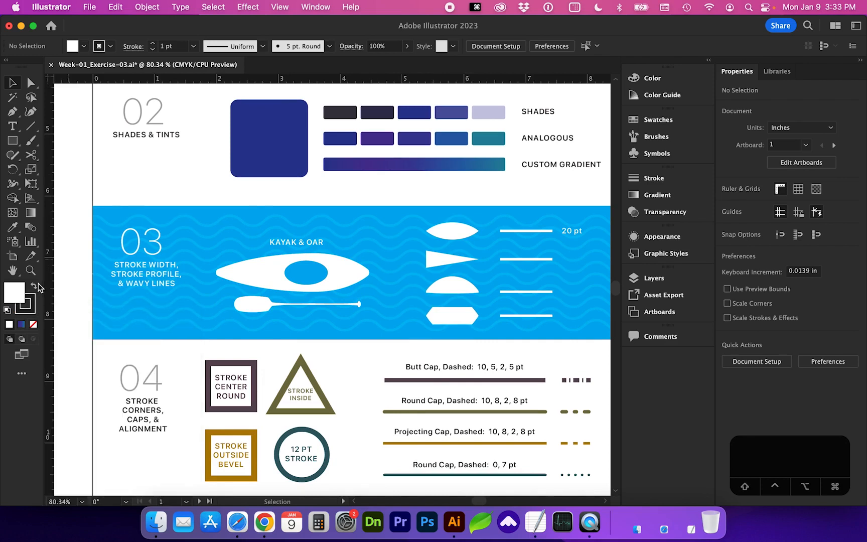
left_click(34, 288)
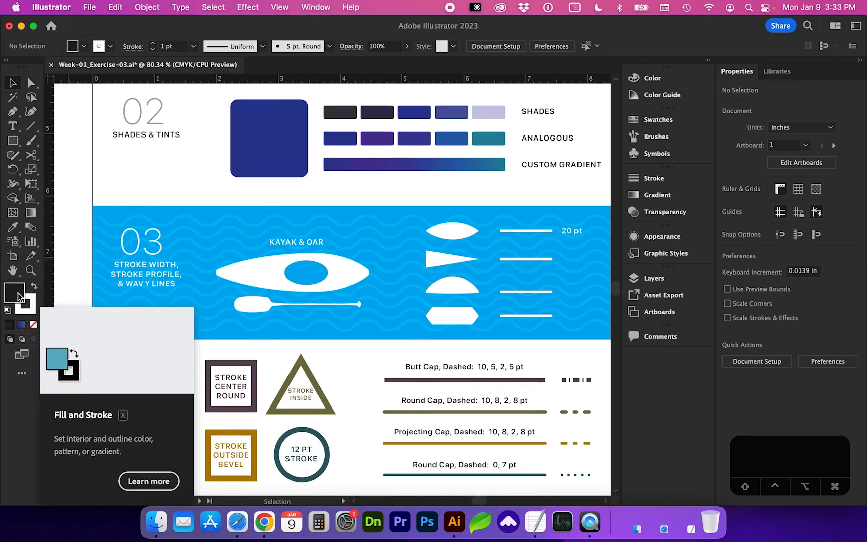
left_click(34, 325)
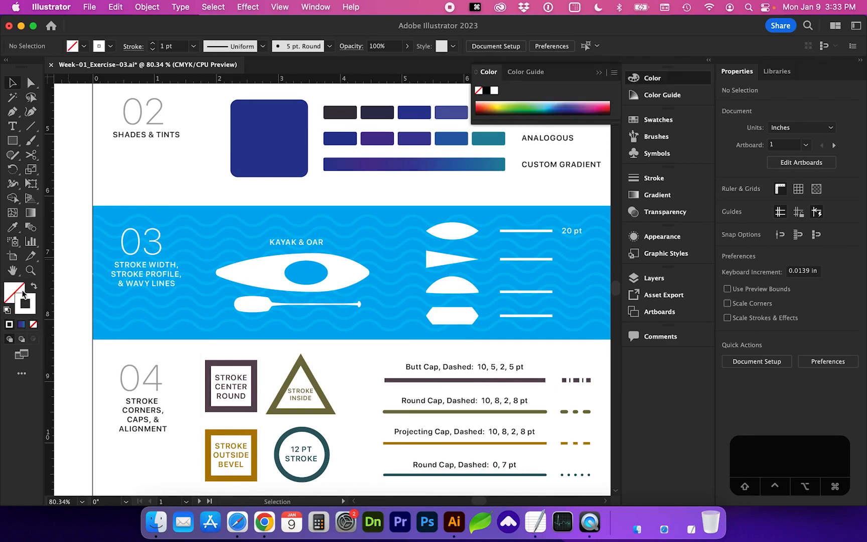
Step: Draw a horizontal line about 2.47 in long across the exercise 03 kayak and give it an orange-red swatch stroke
left_click(33, 130)
key("z")
left_click_drag(100, 197, 458, 355)
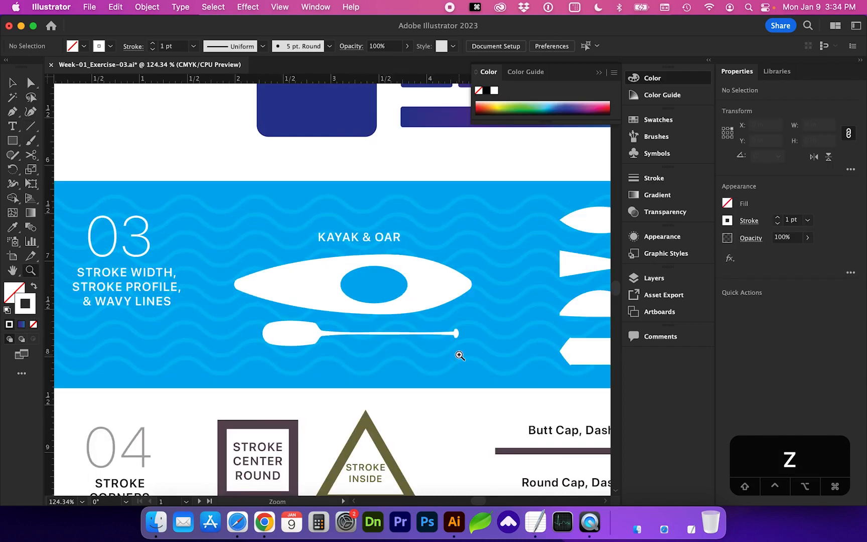
left_click(33, 130)
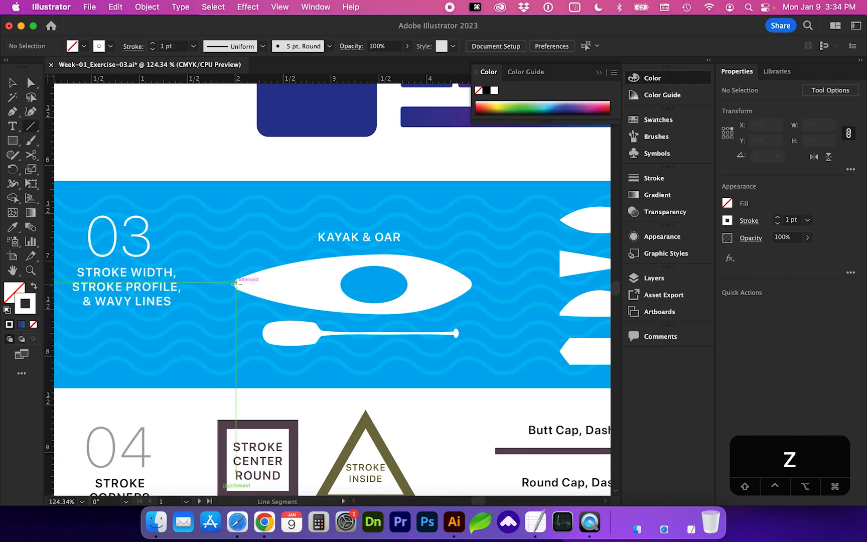
left_click_drag(235, 283, 474, 284)
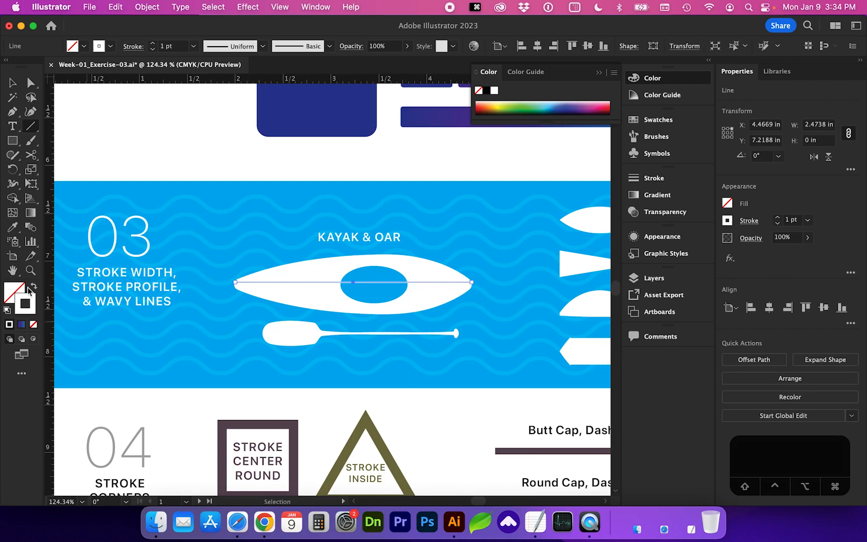
left_click(644, 126)
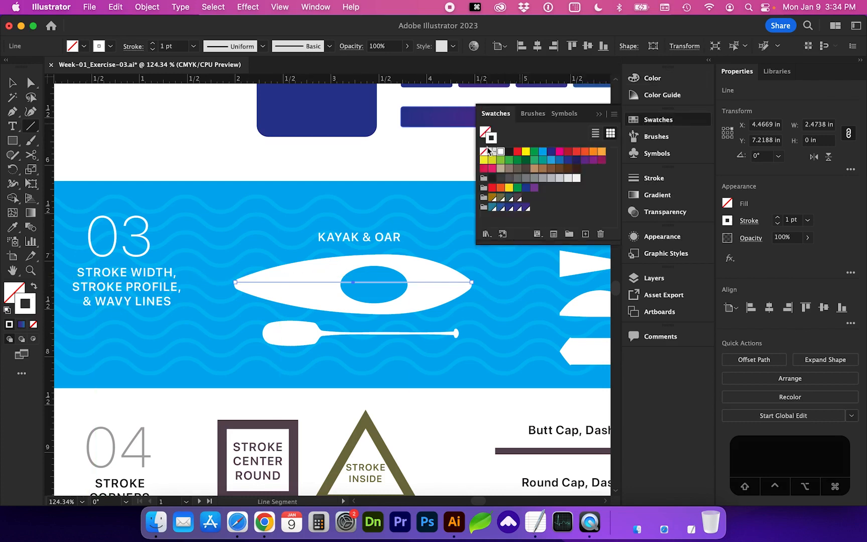
left_click(577, 157)
Step: Widen the line to about 0.61 in with the Width tool, then shift the width point toward the kayak's widest part
key("z")
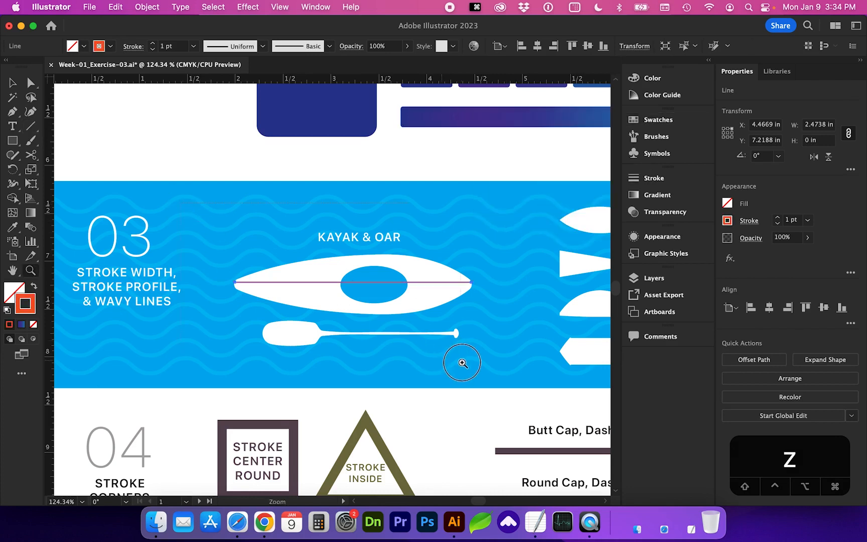
left_click(507, 376)
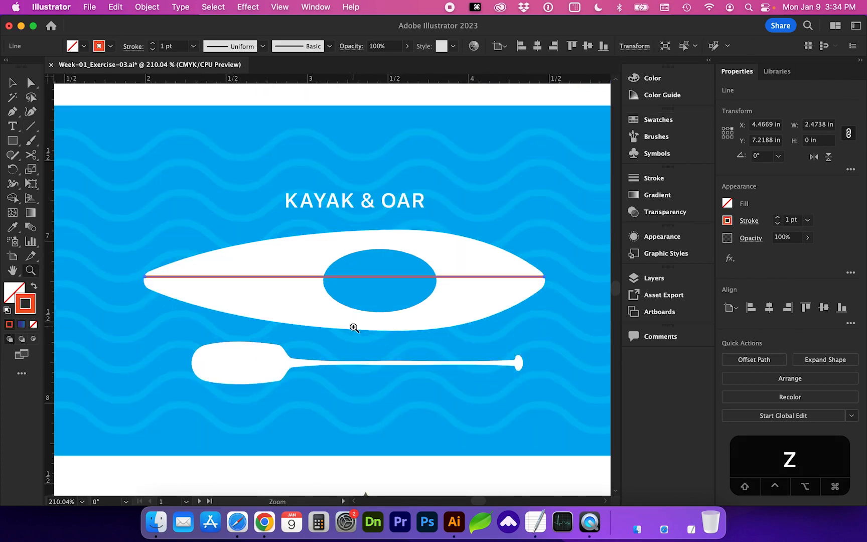
key("super+equal")
key("super+minus")
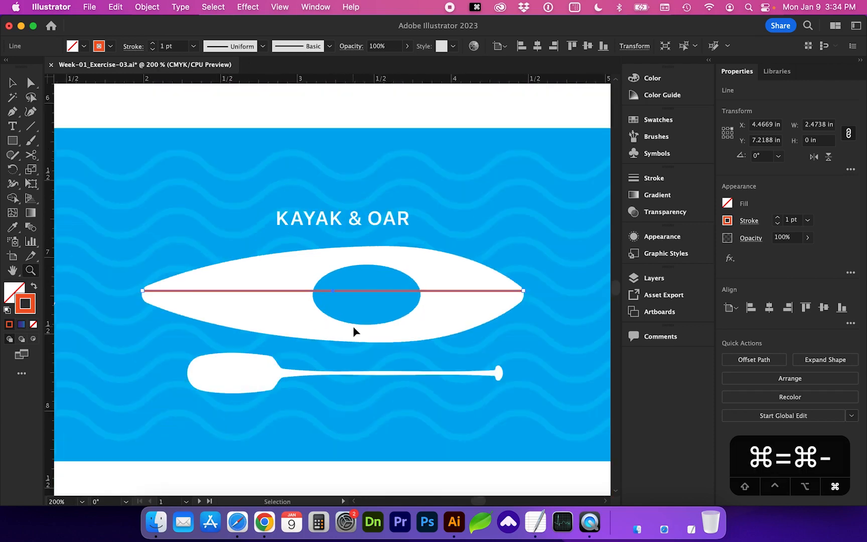
key("super+minus")
key("super+minus")
key("super+equal")
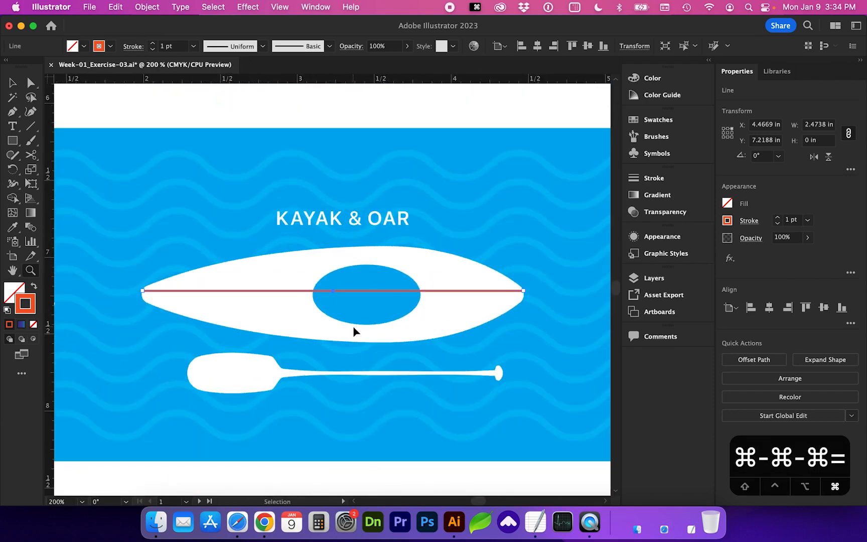
key("space")
mouse_move(397, 397)
left_mouse_down()
mouse_move(281, 396)
mouse_move(410, 392)
mouse_move(388, 402)
left_mouse_up()
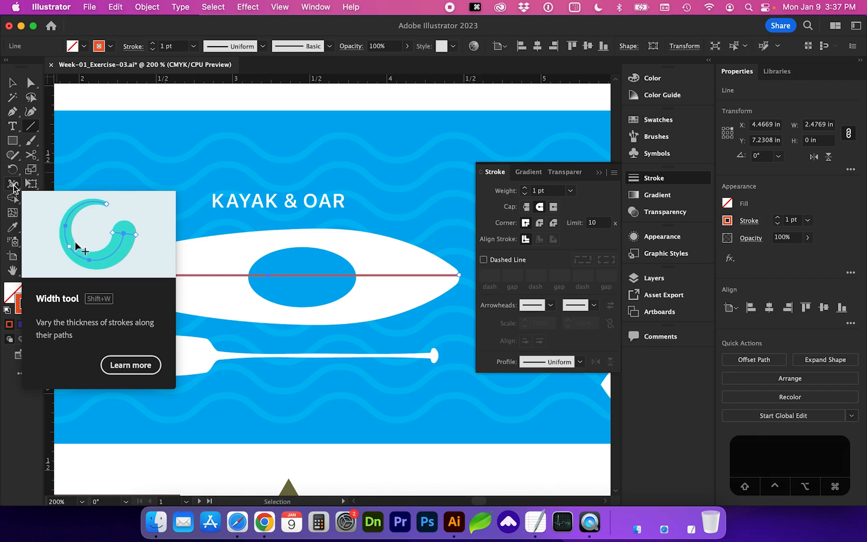
left_click(10, 189)
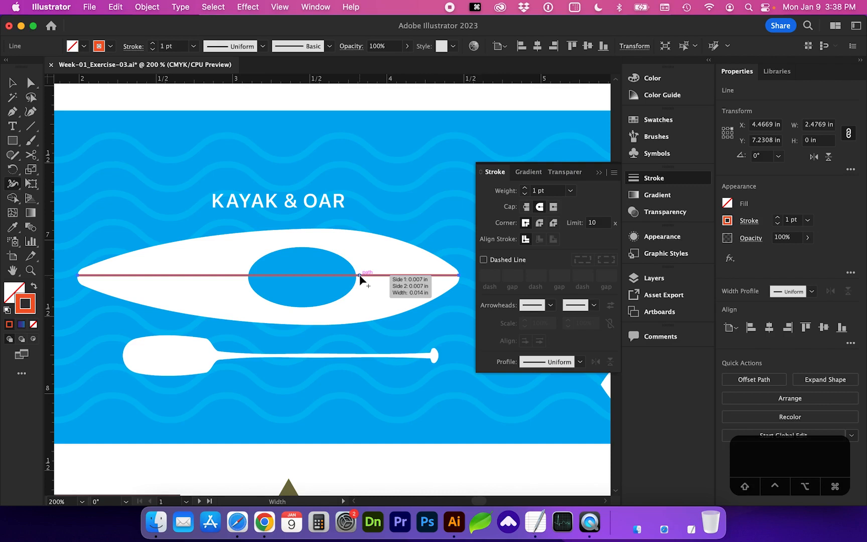
mouse_move(359, 276)
left_mouse_down()
mouse_move(359, 305)
mouse_move(348, 325)
left_mouse_up()
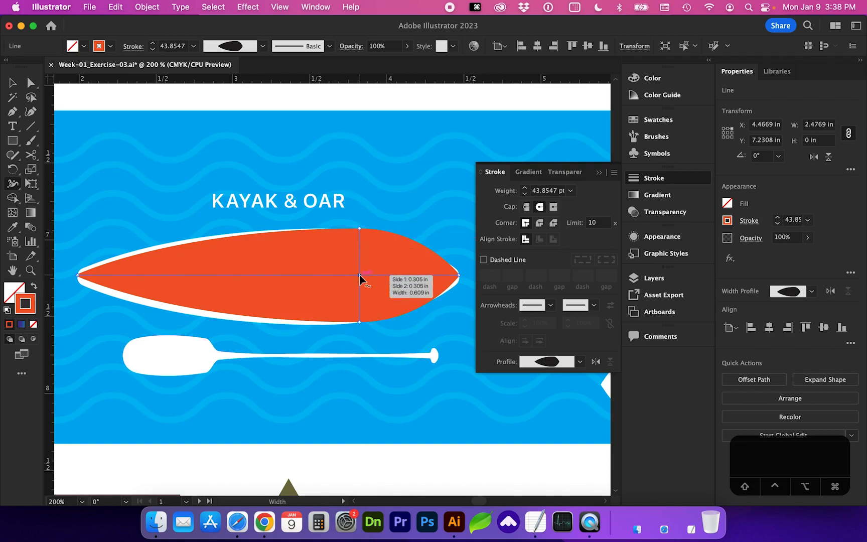
left_click_drag(360, 275, 329, 276)
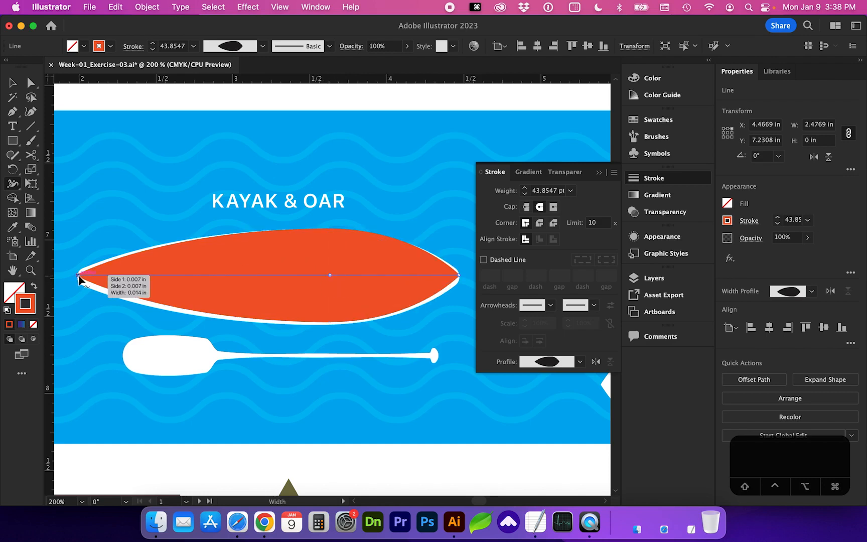
Step: Widen the stroke slightly at both ends of the kayak line to blunt its tips, then return to the Selection tool
left_click_drag(78, 279, 78, 267)
left_click_drag(460, 274, 459, 268)
left_click(12, 85)
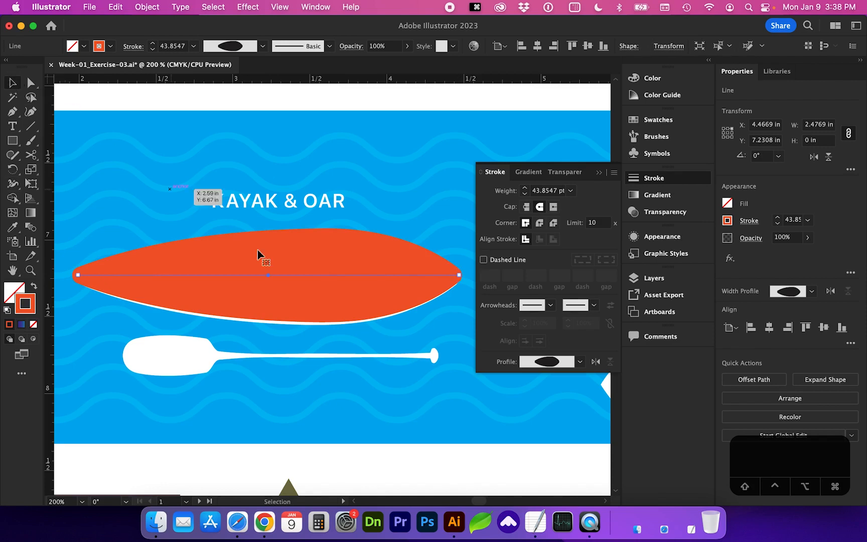
Step: Move the orange-red kayak down off its template, then draw an ellipse about 0.70 by 0.39 in and align it over the cockpit
mouse_move(318, 275)
left_mouse_down()
mouse_move(317, 290)
mouse_move(315, 276)
left_mouse_up()
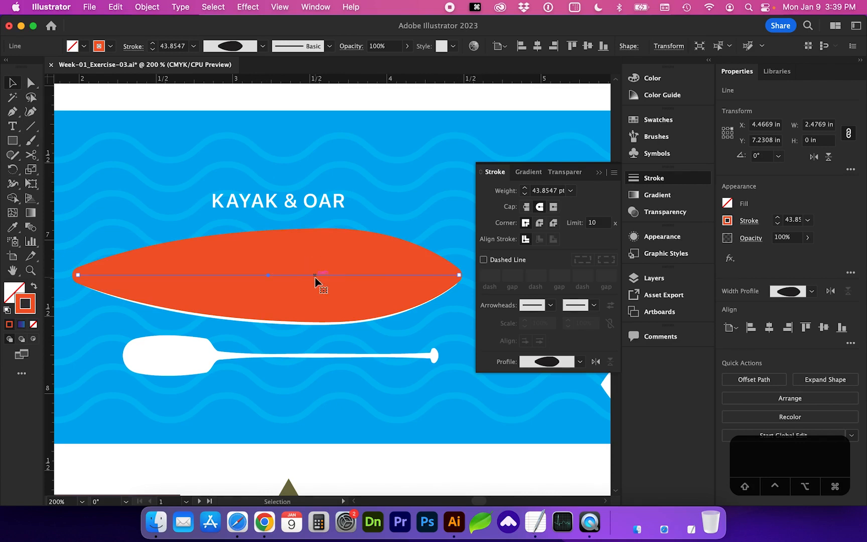
left_click_drag(315, 275, 315, 345)
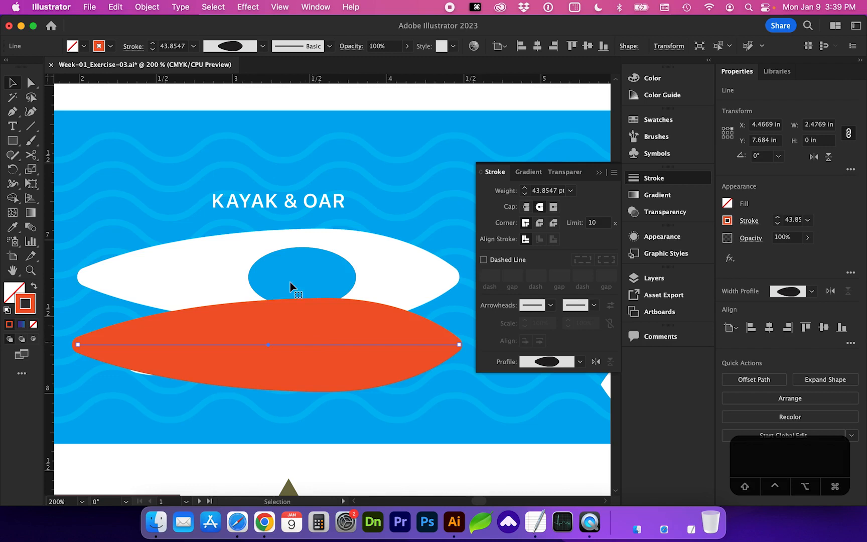
left_click(12, 144)
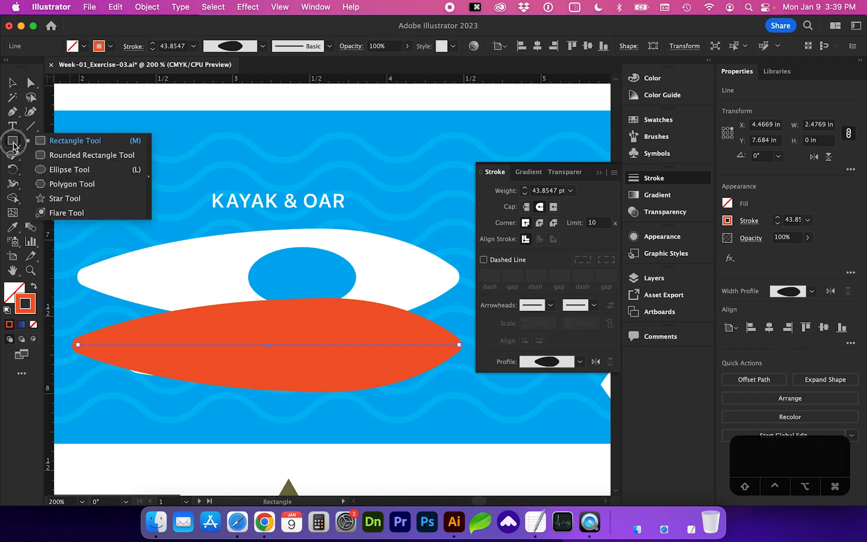
left_click(78, 171)
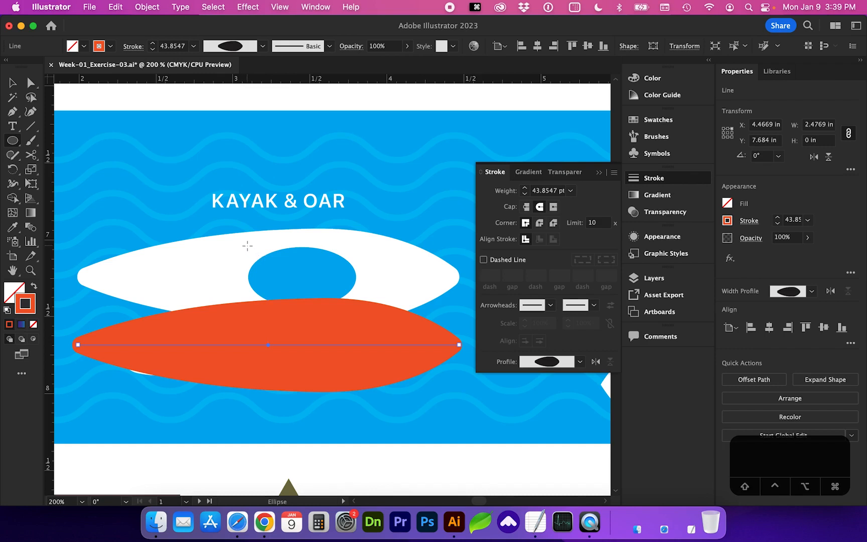
left_click_drag(250, 245, 357, 304)
left_click(13, 83)
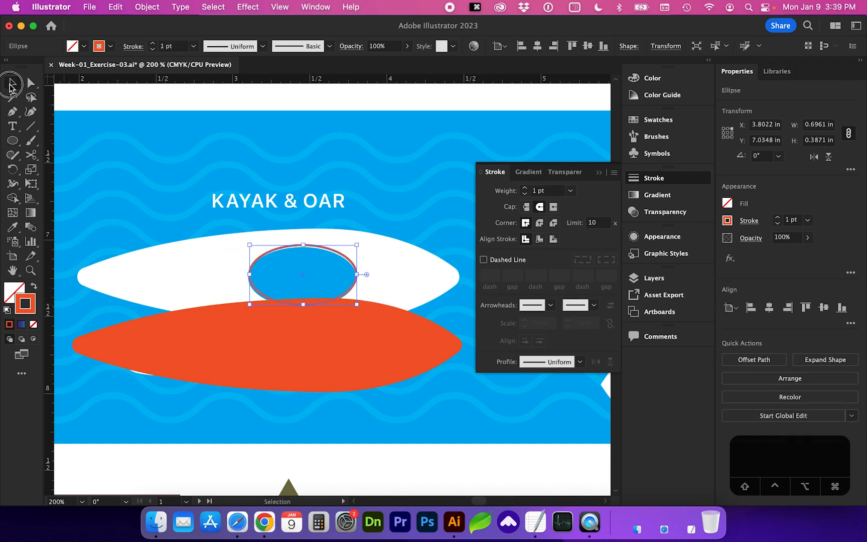
left_click(319, 265)
left_click(324, 251)
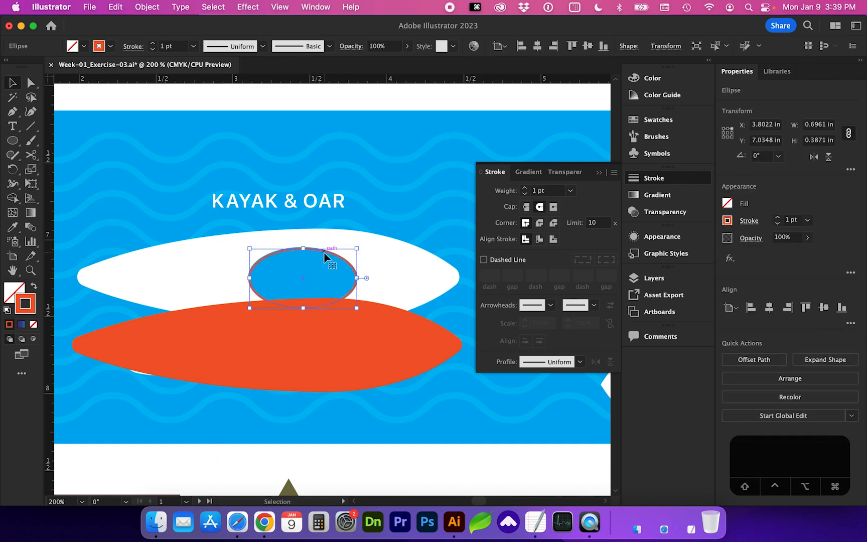
Step: Color the cockpit ellipse by sampling the blue water background with the Eyedropper, then return to the Selection tool
left_click(13, 230)
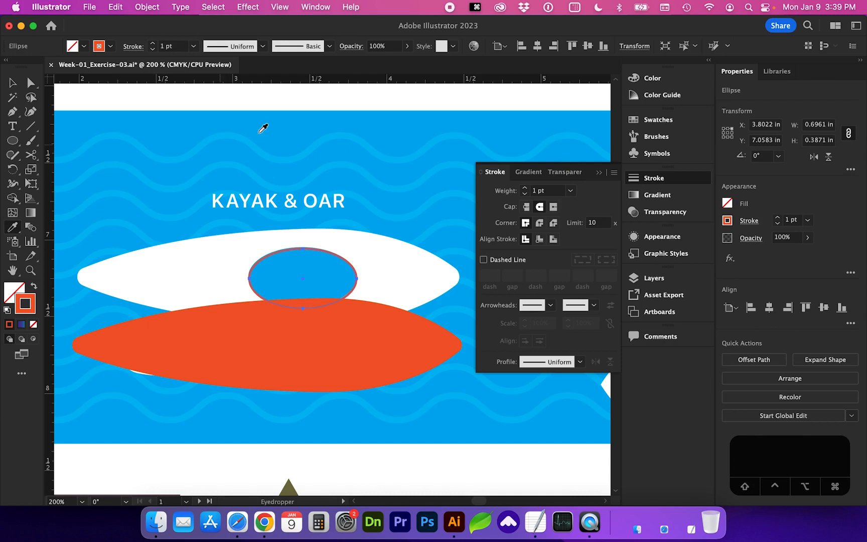
left_click(287, 115)
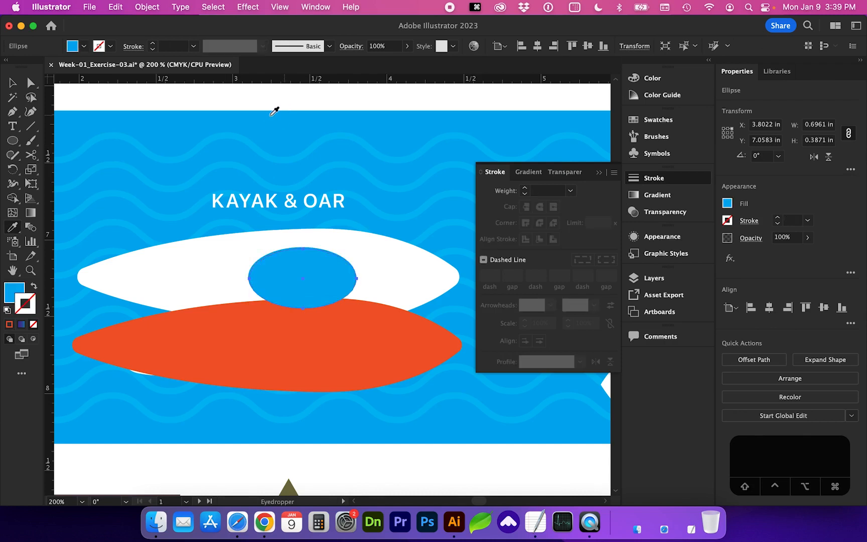
left_click(12, 83)
Step: Move the orange-red kayak back up over its white template, behind the cockpit ellipse, and select the ellipse
left_click(208, 338)
left_click_drag(208, 340, 213, 275)
left_click(303, 278)
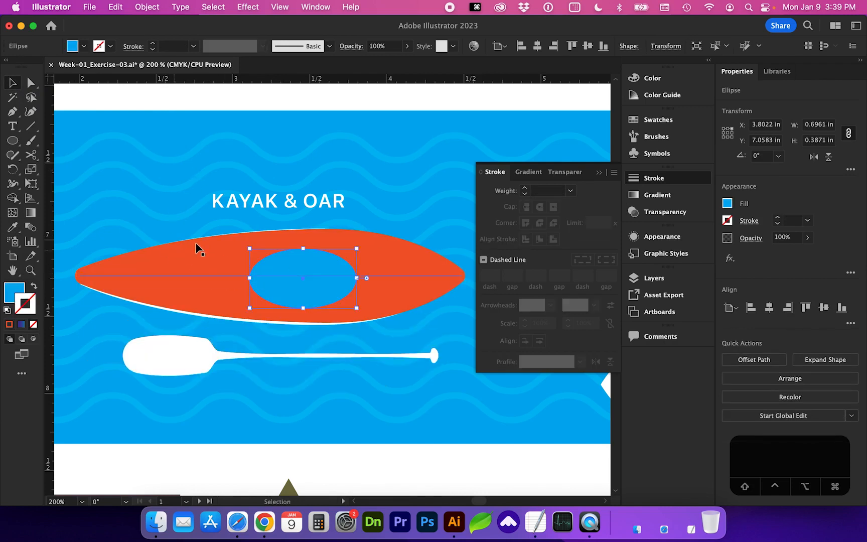
Step: Save the document as an Illustrator file in the Week 01 folder, appending the author's name and _v1 to its file name
left_click(89, 7)
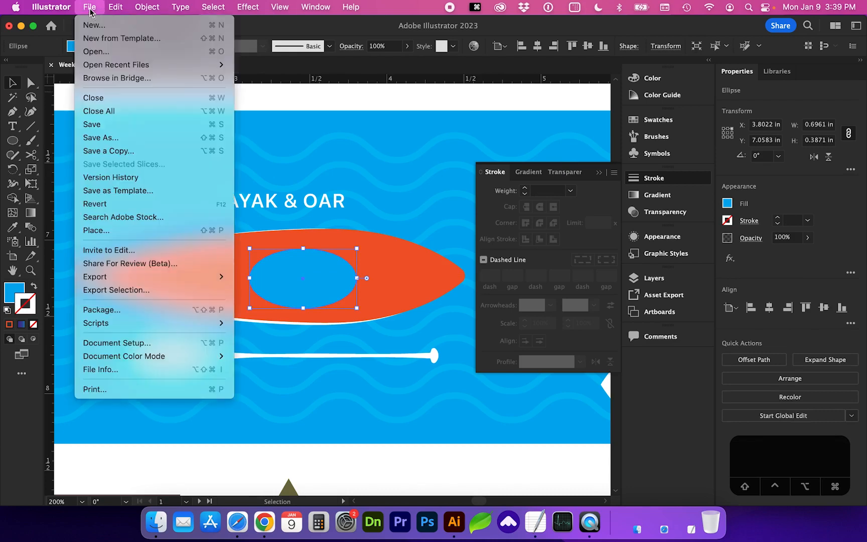
left_click(104, 139)
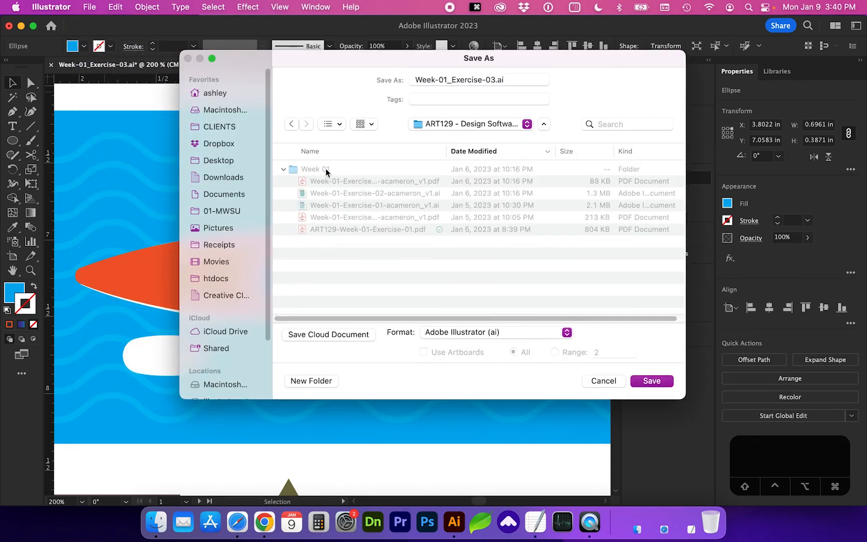
double_click(311, 171)
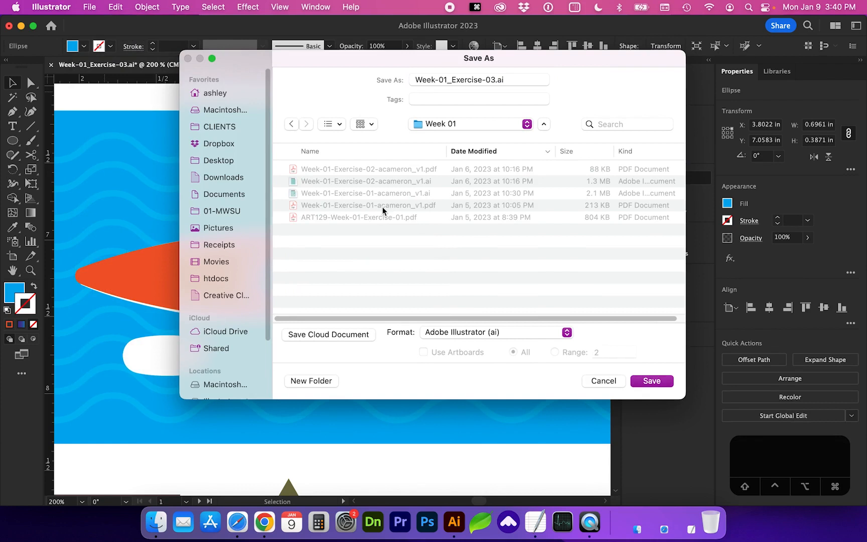
left_click(495, 80)
type("-")
type("a")
type("camerom")
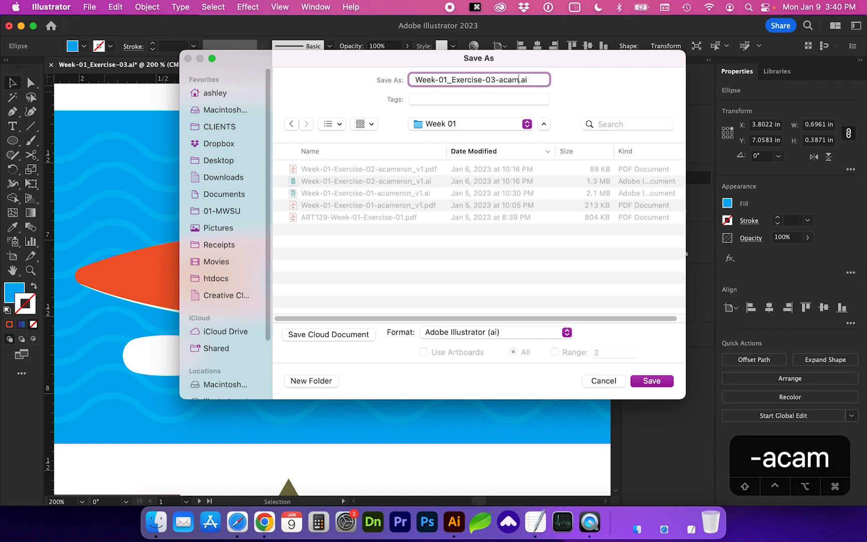
key("BackSpace")
type("n_v1")
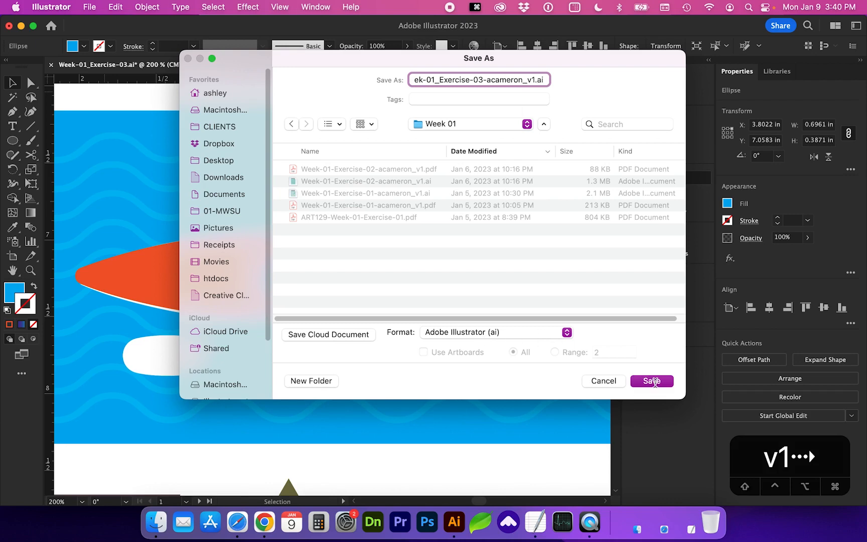
left_click(652, 381)
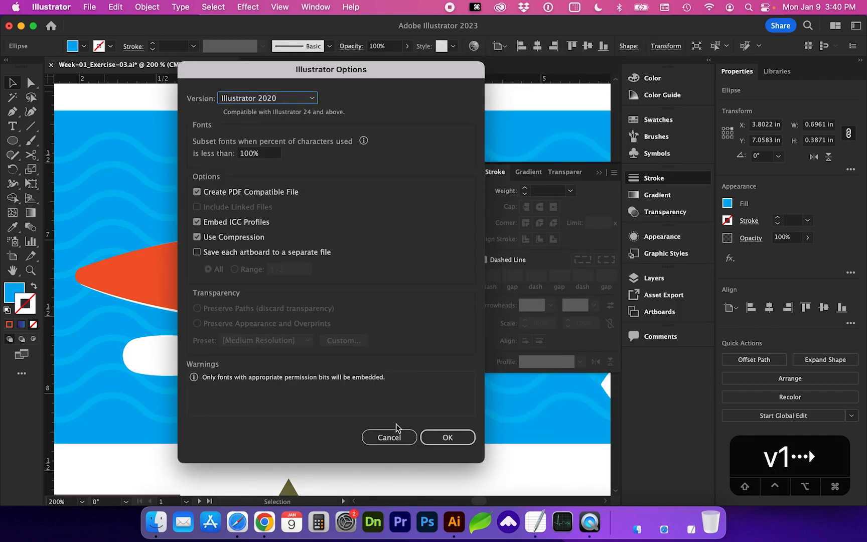
left_click(454, 439)
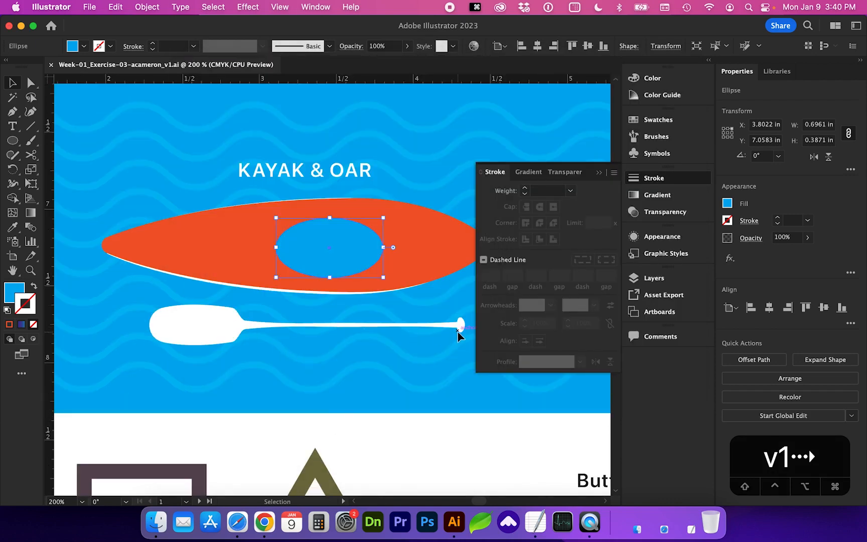
Step: Draw a horizontal line about 2.05 in long across the oar template and reset its fill and stroke to the defaults
left_click(30, 127)
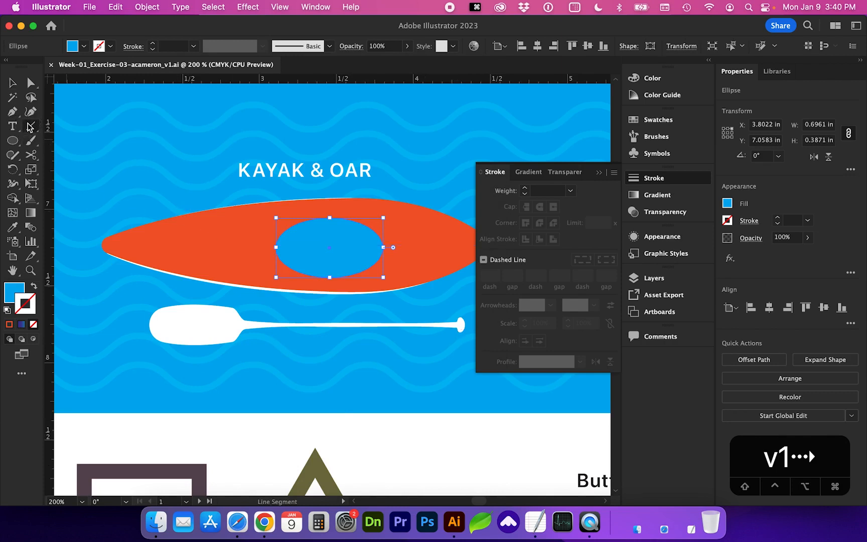
left_click_drag(152, 323, 465, 340)
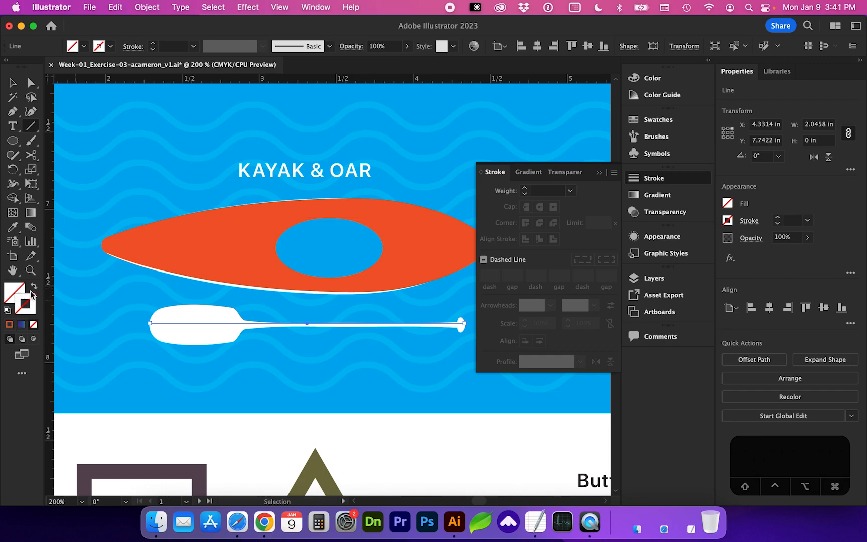
left_click(7, 311)
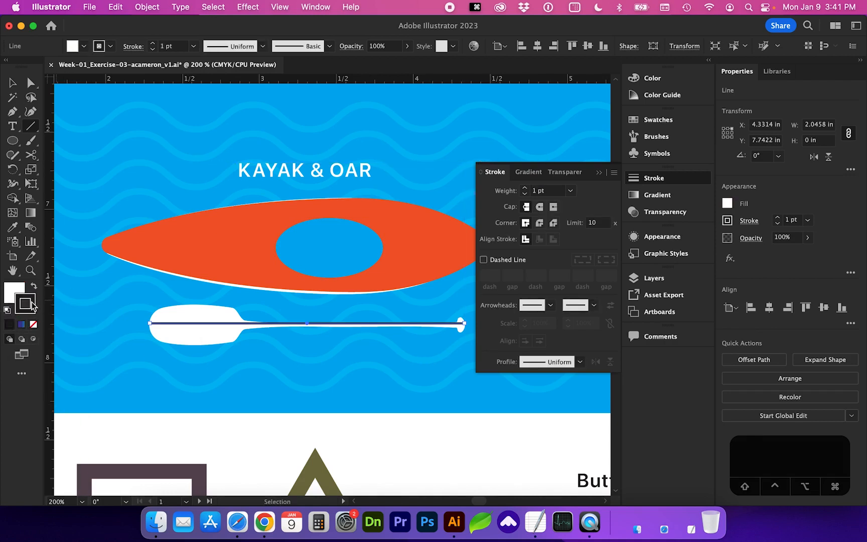
Step: Color the oar line's stroke with a brown swatch and set its fill to None
left_click(654, 120)
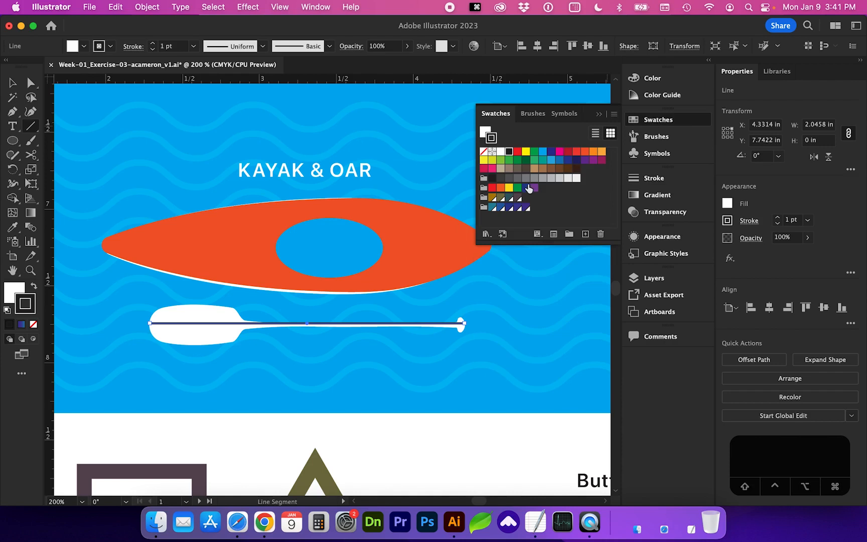
left_click(518, 151)
left_click(509, 151)
left_click(561, 168)
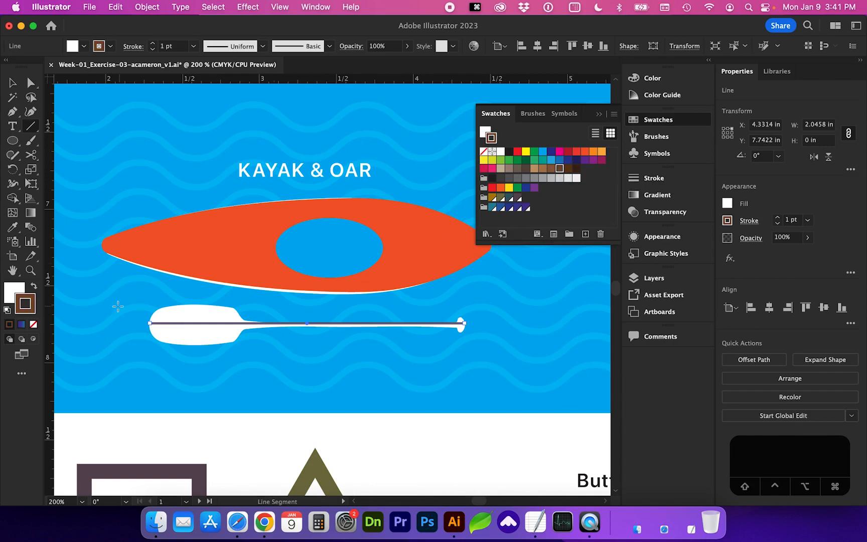
left_click(485, 131)
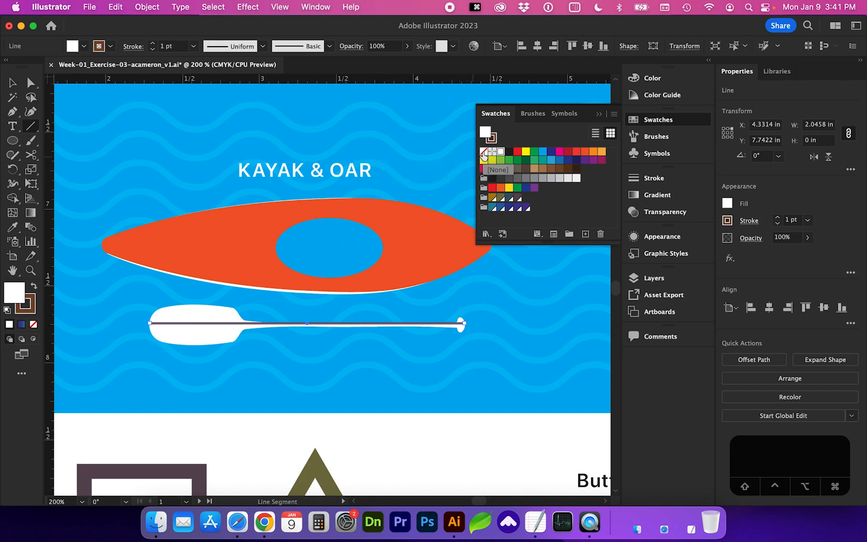
left_click(483, 153)
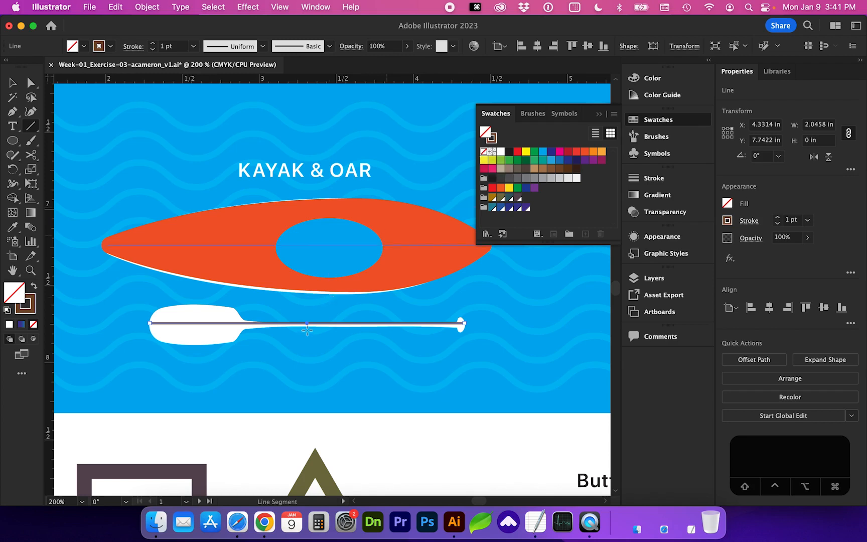
Step: Shape the oar's blade with the Width tool, about 16.5 pt wide with squared shoulders, narrowing to about 0.06 in at the neck
key("z")
left_click_drag(105, 262, 501, 382)
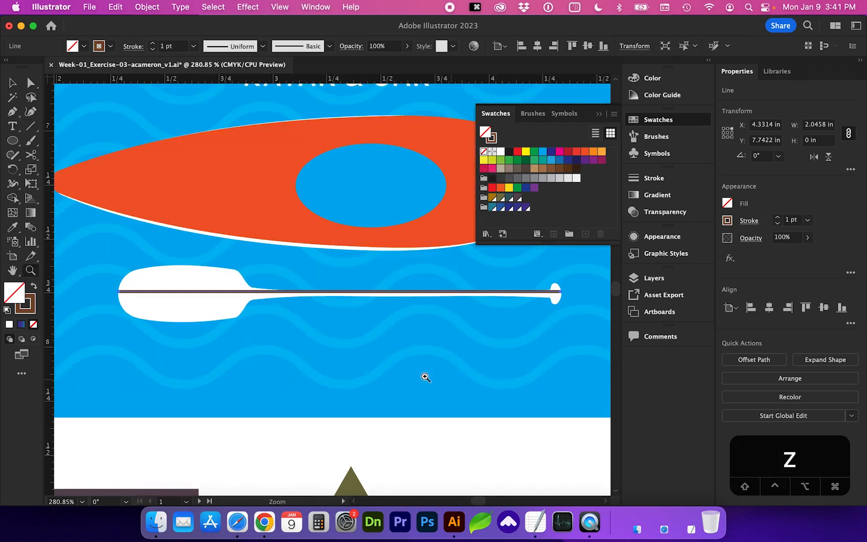
scroll(420, 375, "left", 1)
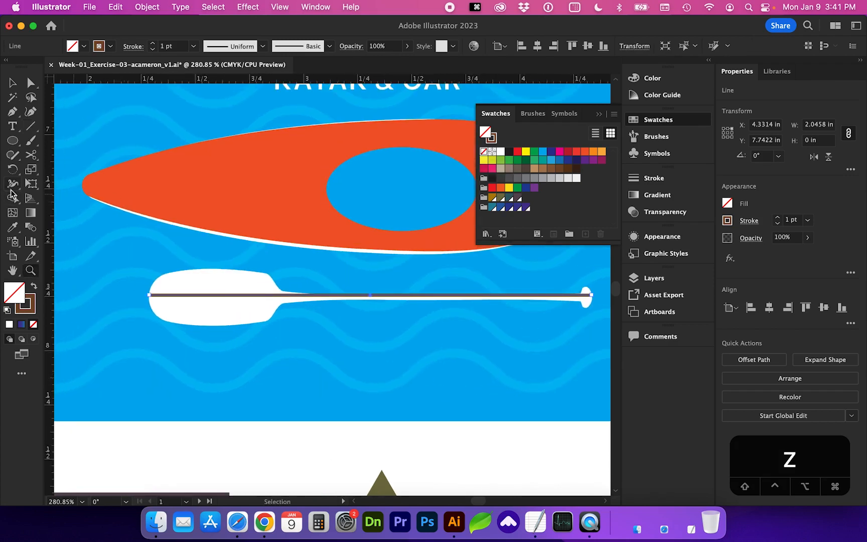
left_click(11, 188)
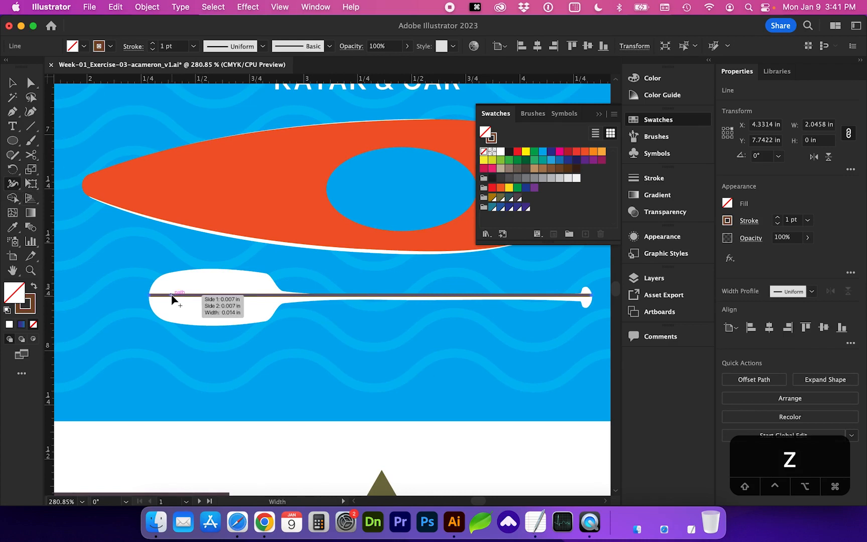
left_click_drag(172, 295, 171, 275)
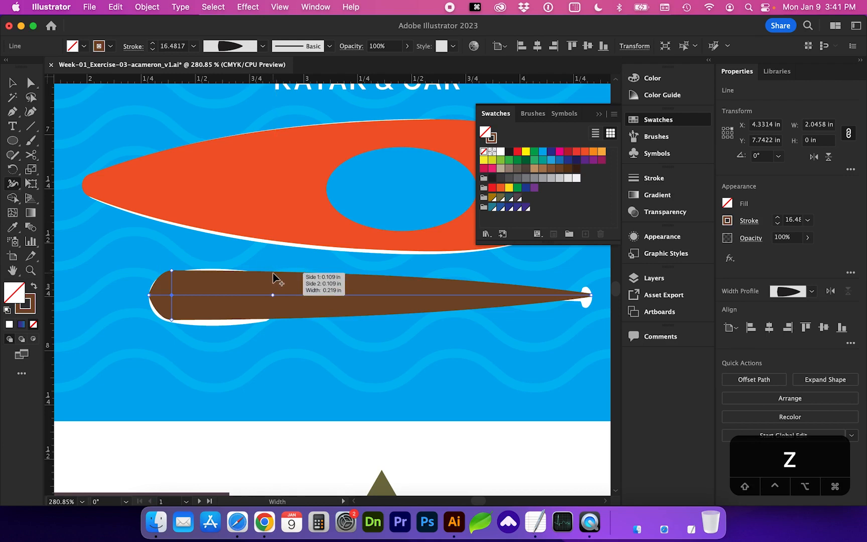
left_click_drag(275, 275, 275, 297)
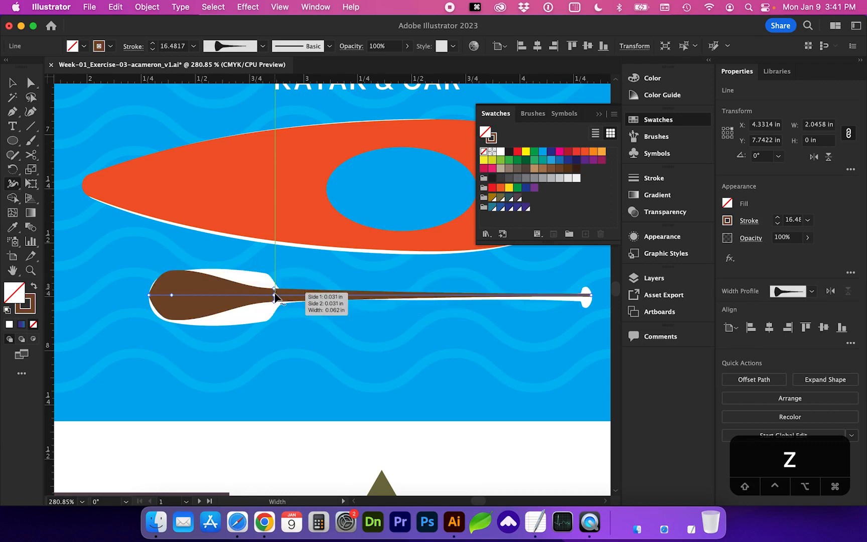
left_click_drag(275, 298, 285, 295)
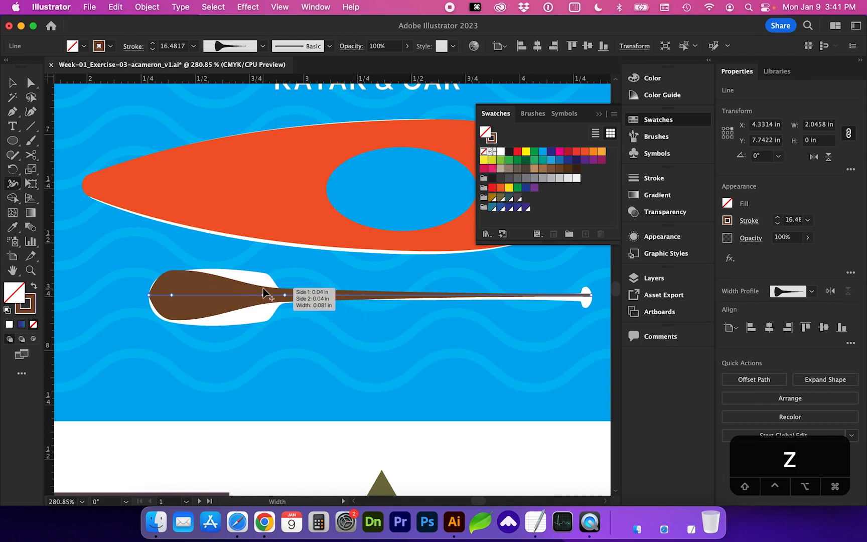
left_click_drag(266, 296, 266, 274)
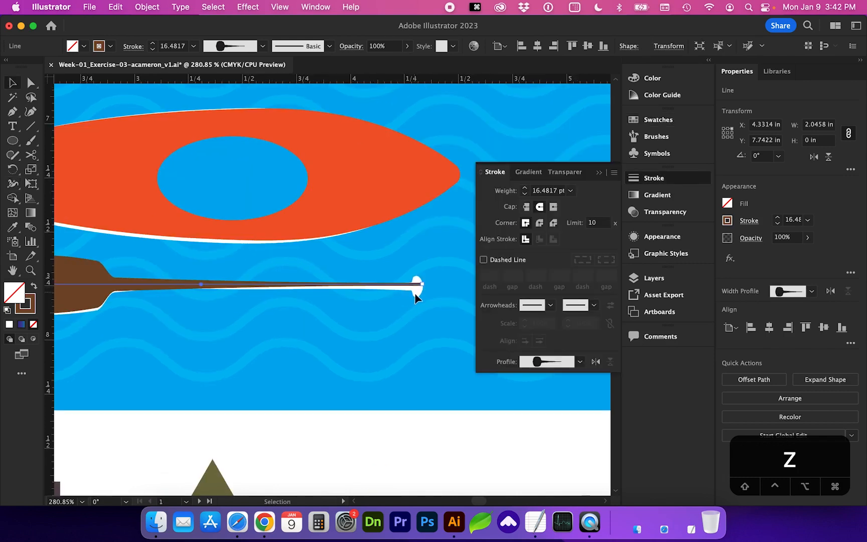
Step: Flare the oar's handle end into a knob about 0.1 in wide with the Width tool, keeping the adjoining shaft narrow
left_click(12, 185)
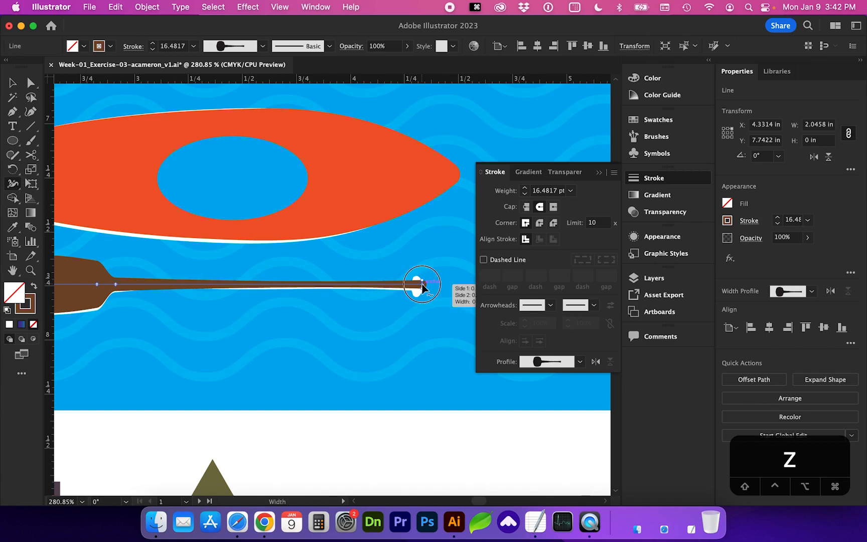
left_click_drag(420, 288, 417, 273)
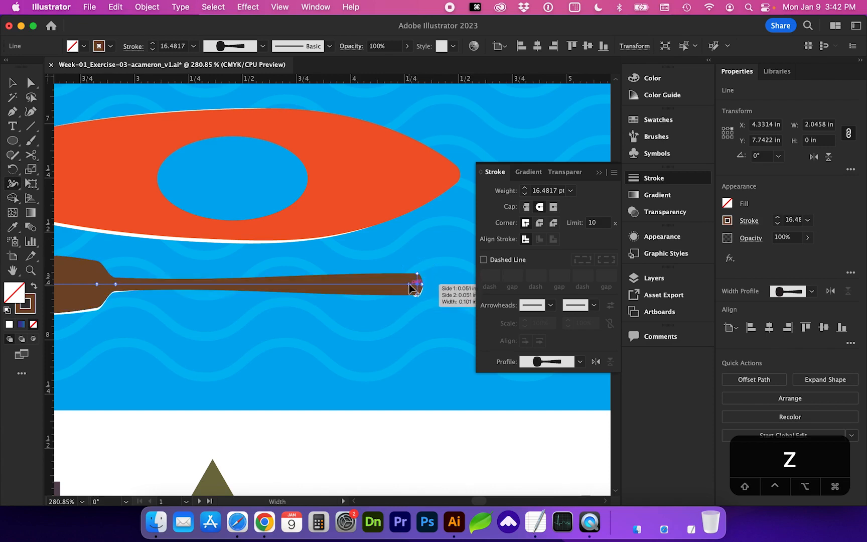
left_click_drag(409, 283, 416, 274)
scroll(413, 326, "left", 3)
scroll(413, 331, "left", 1)
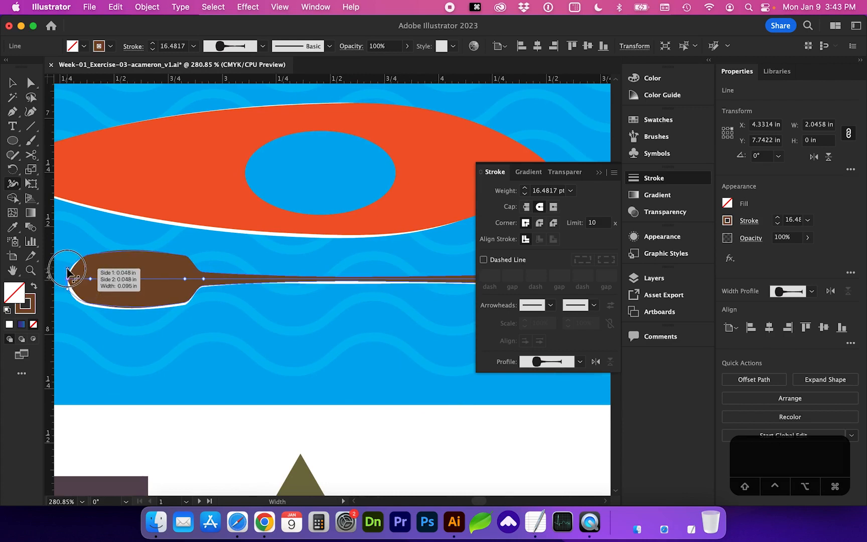
Step: Shorten the oar line to about 2.01 in so its rounded blade end fits the white template
scroll(69, 261, "left", 1)
left_click(14, 84)
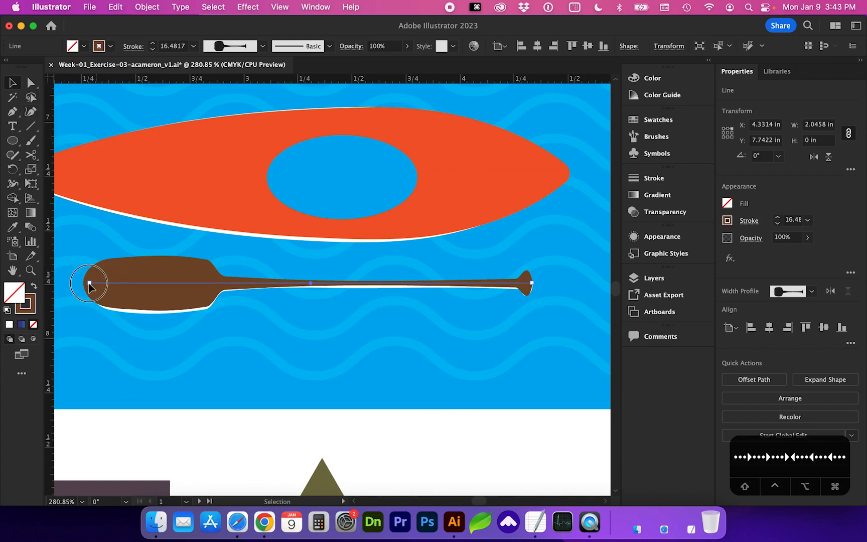
left_click_drag(88, 284, 96, 286)
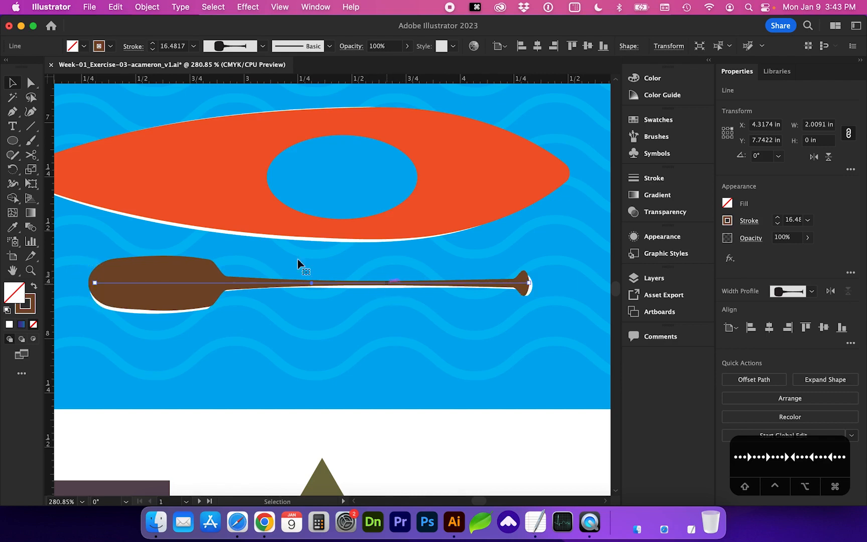
left_click(13, 184)
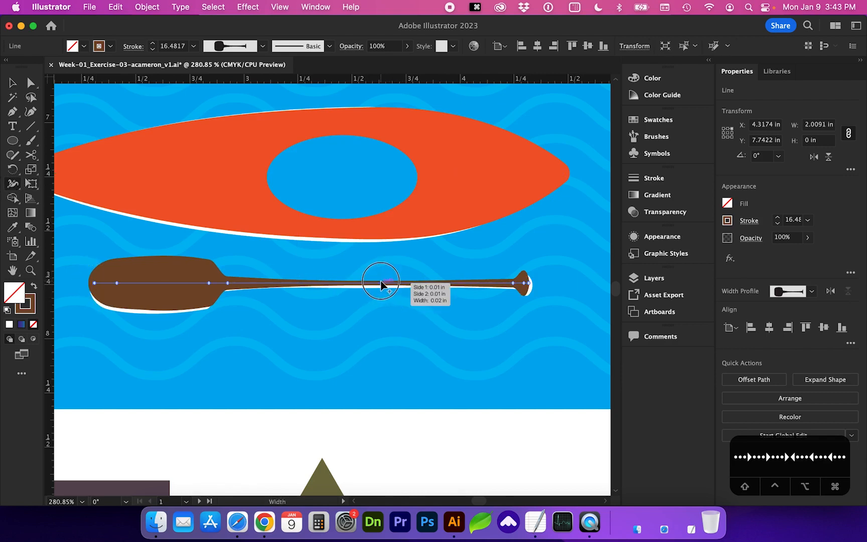
key("super+minus")
left_click(12, 85)
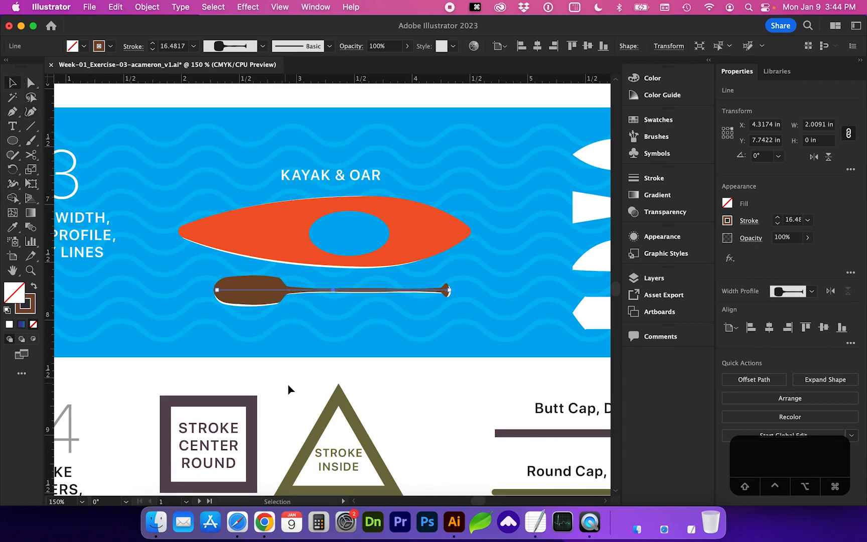
Step: Set the stroke weight of the four white lines beside the profile shapes to 20 pt and deselect them
scroll(287, 384, "right", 5)
scroll(287, 384, "down", 3)
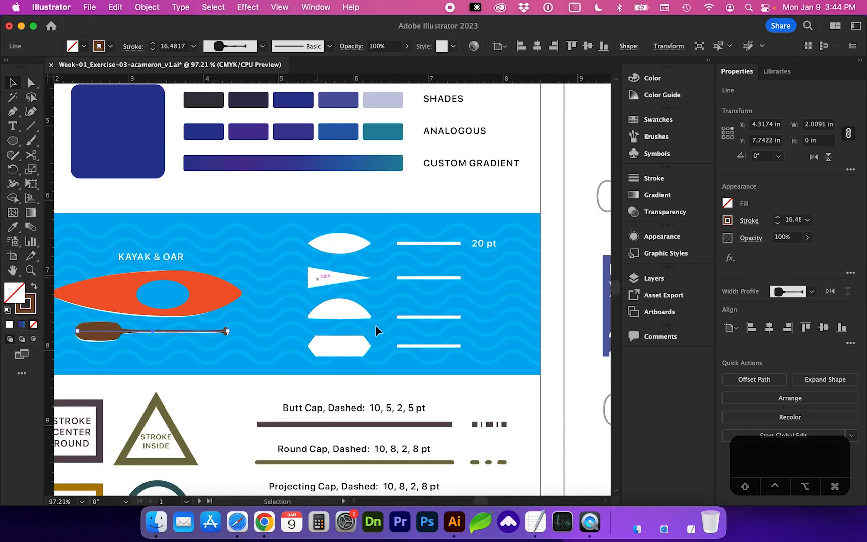
key("z")
left_click_drag(285, 197, 536, 381)
key("v")
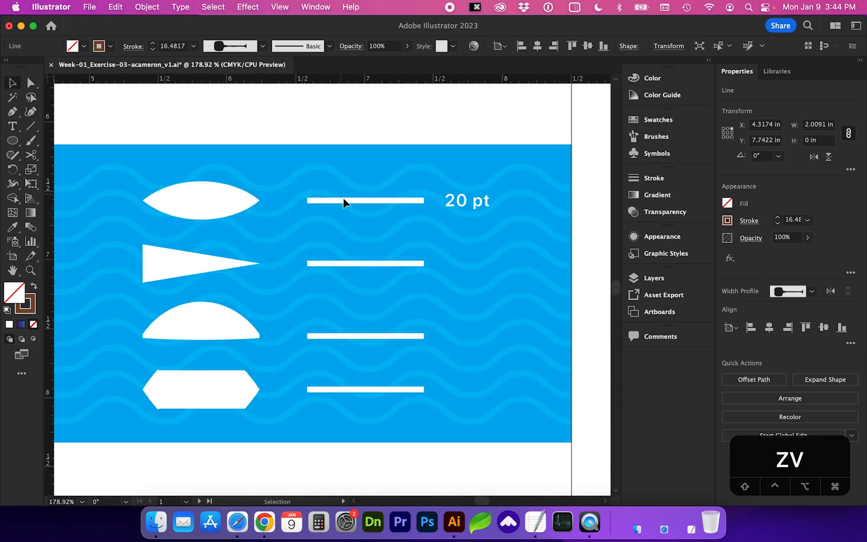
left_click_drag(332, 178, 387, 421)
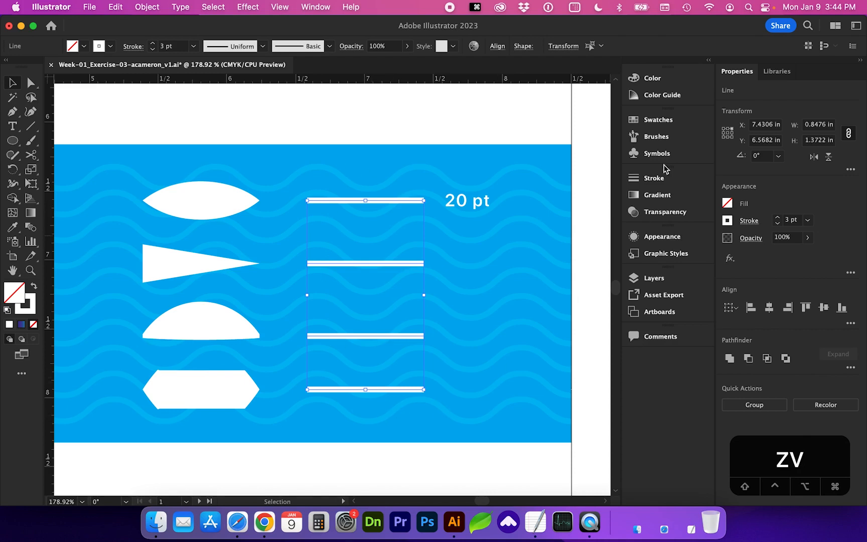
left_click(654, 178)
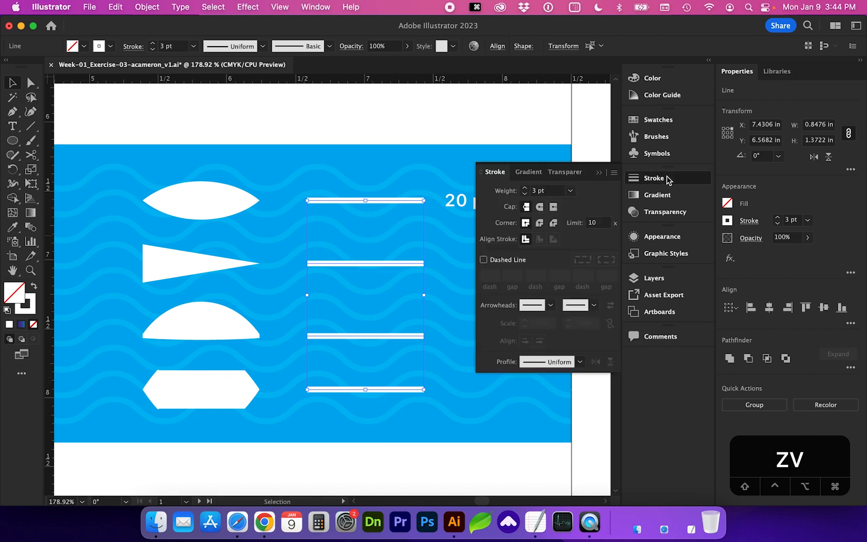
left_click_drag(535, 191, 529, 191)
type("20")
key("Return")
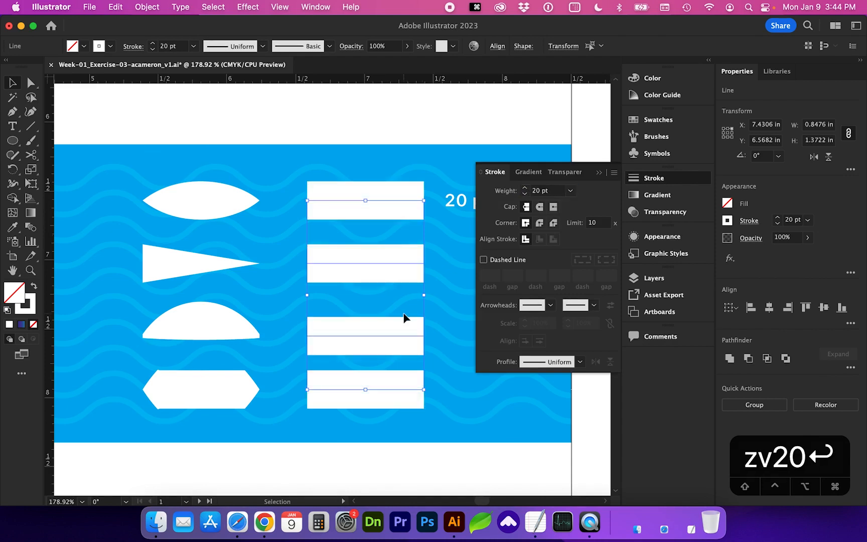
left_click(458, 292)
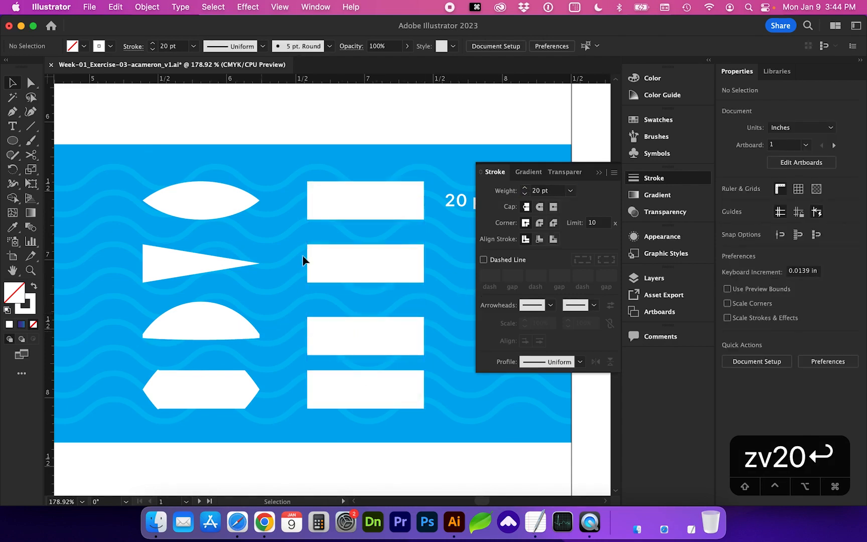
Step: Apply the lens-shaped width profile, pointed at both ends, to the first of the four 20 pt lines
left_click(346, 200)
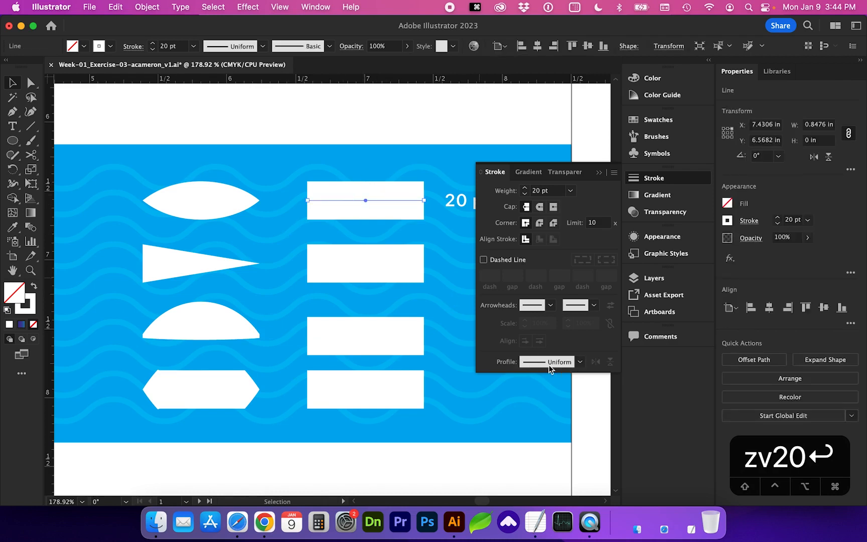
left_click(580, 362)
left_click(580, 363)
left_click(262, 46)
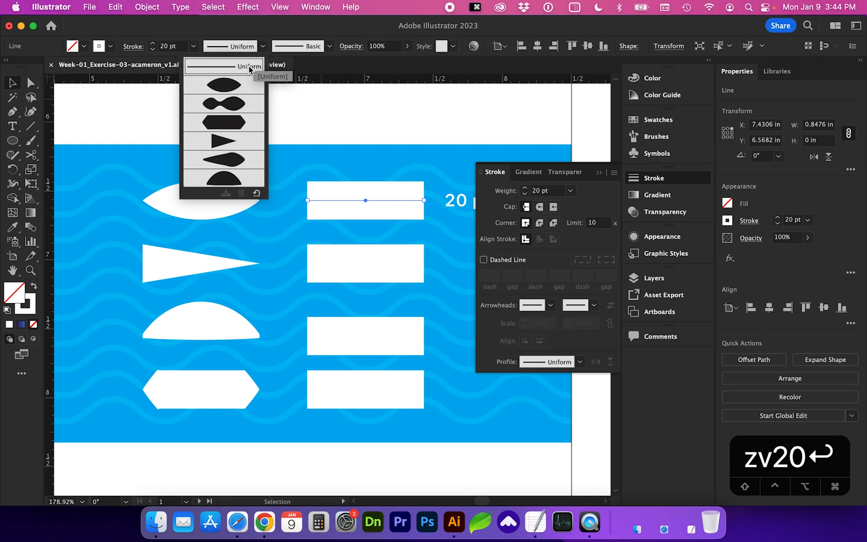
left_click(230, 89)
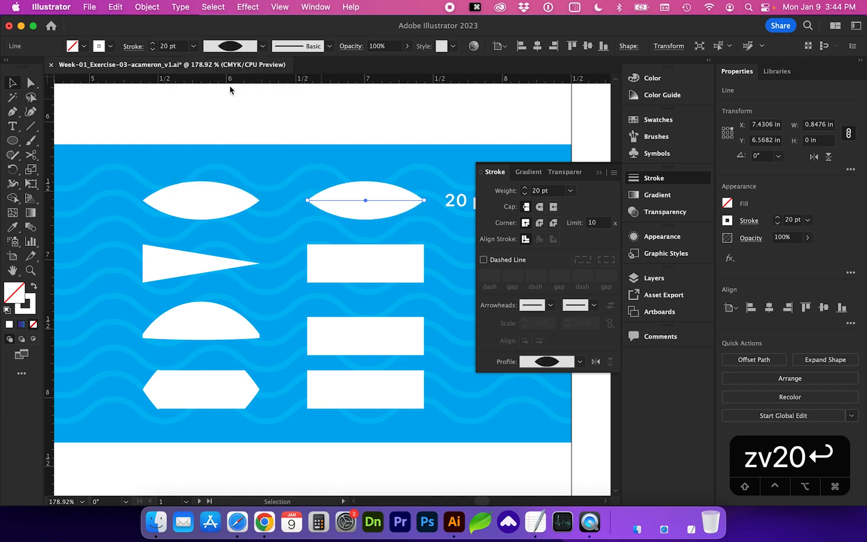
Step: Apply the triangular width profile to the second 20 pt line to match the tapered sample shape
scroll(369, 219, "down", 3)
left_click(362, 226)
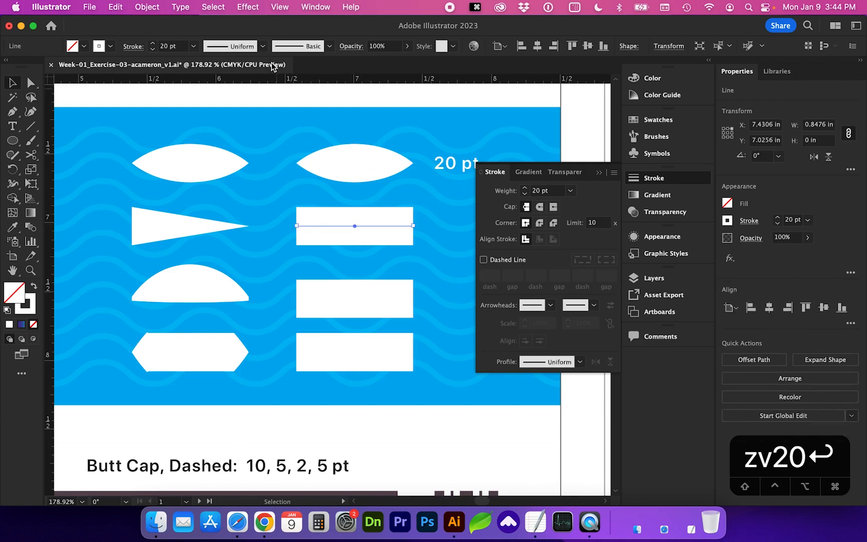
left_click(263, 46)
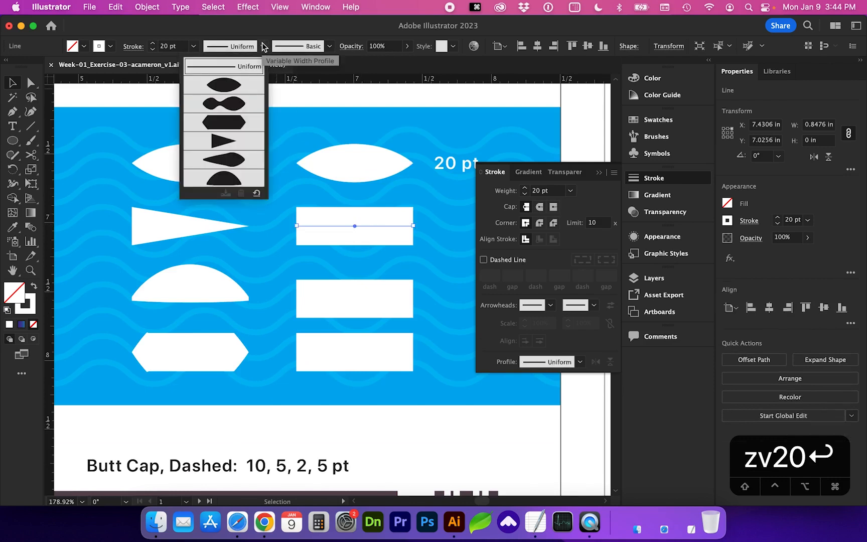
left_click(217, 146)
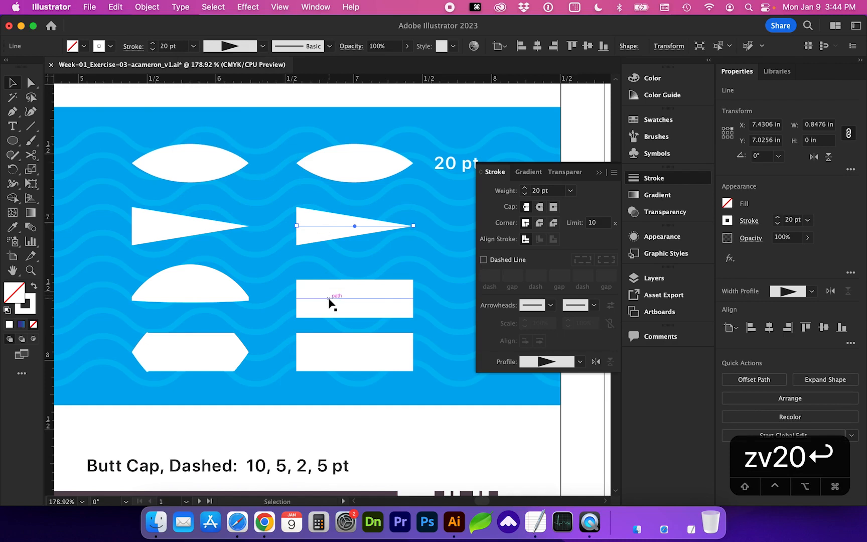
Step: Try flipping the second line's triangular width profile along its length
left_click(595, 362)
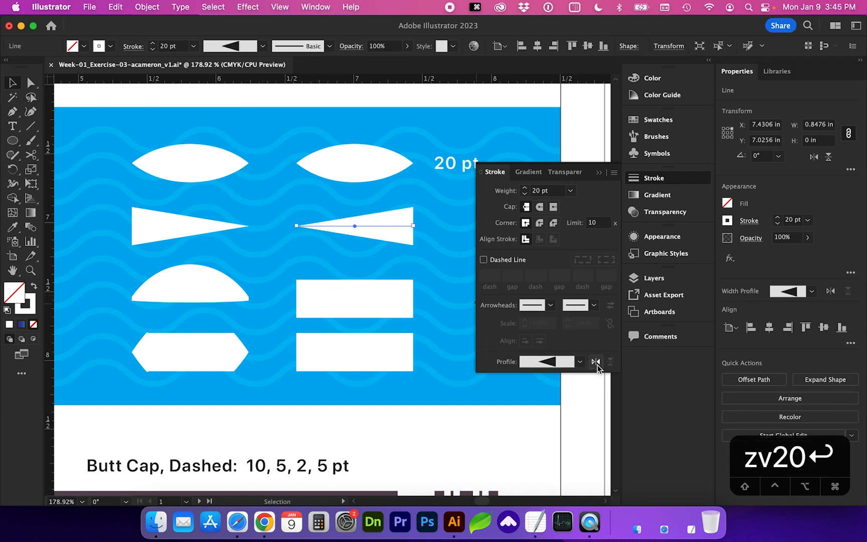
left_click(596, 362)
left_click(596, 361)
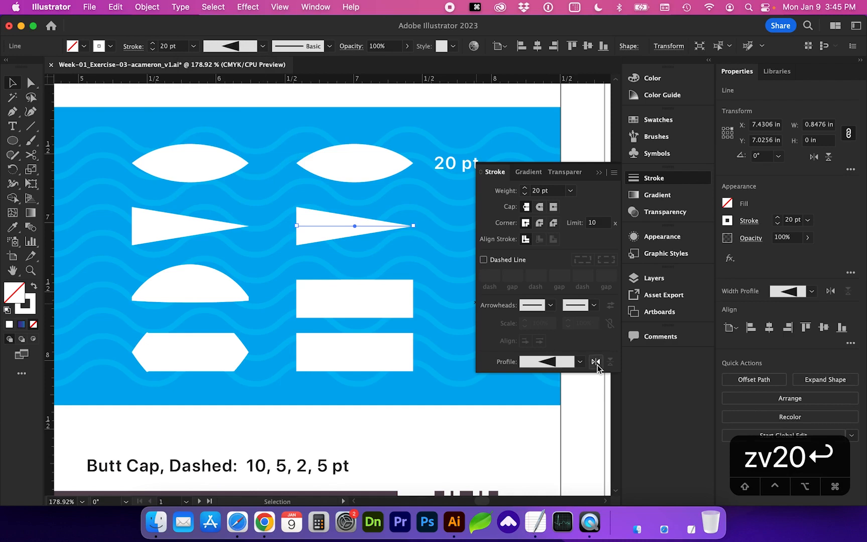
left_click(595, 362)
Step: Apply the half-dome width profile to the third 20 pt line to match the arched sample shape
left_click(337, 299)
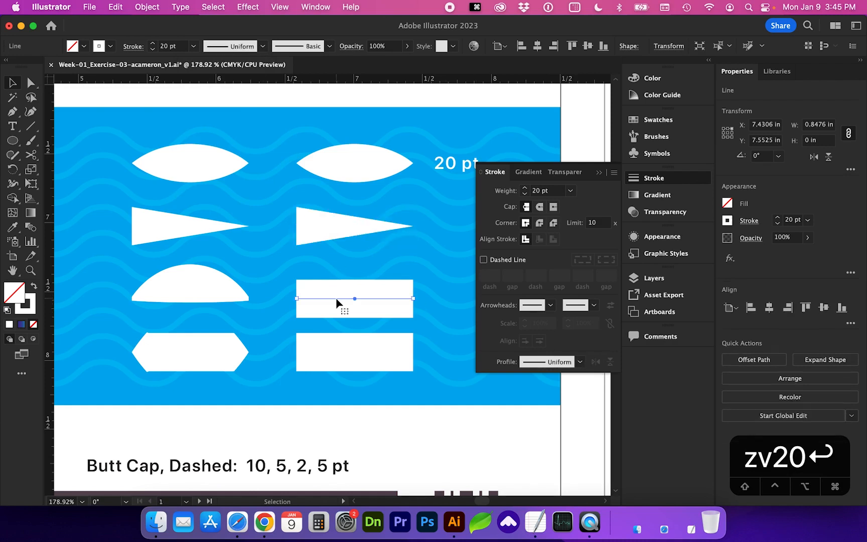
left_click(580, 362)
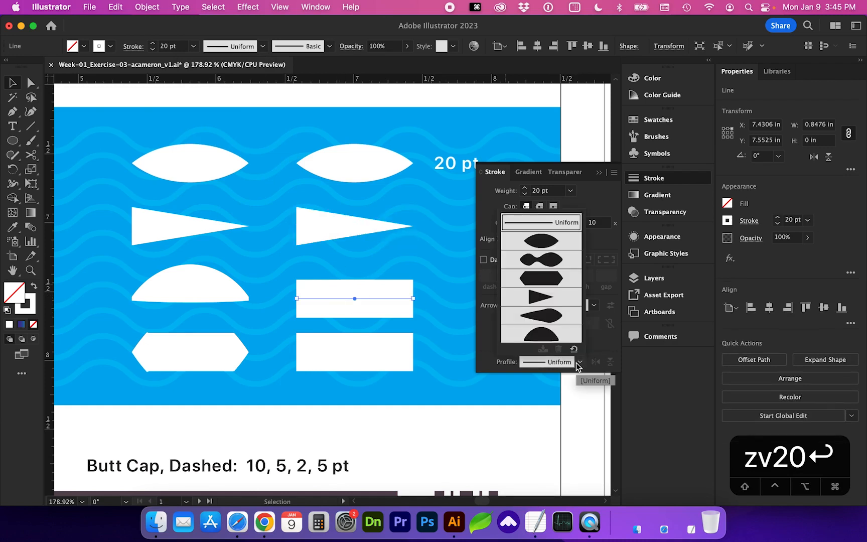
left_click(546, 337)
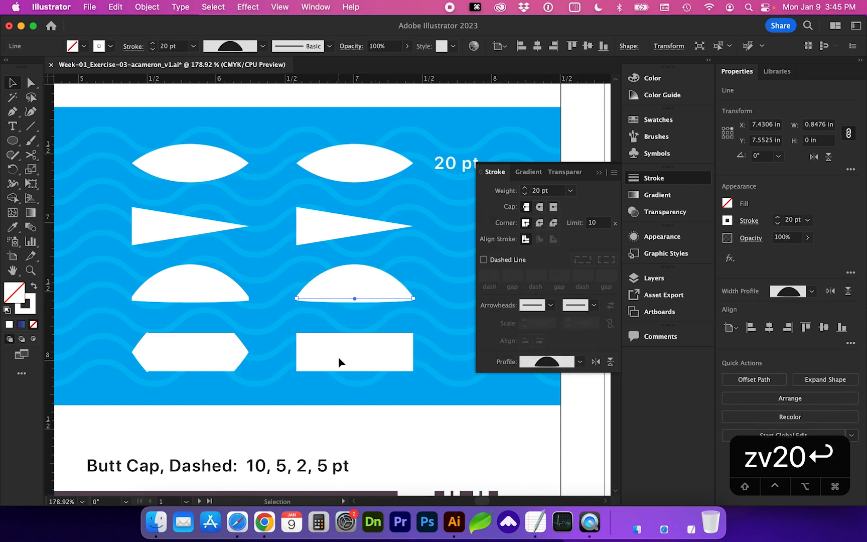
Step: Apply the hexagonal width profile to the fourth 20 pt line to match the sample with angled ends
left_click(338, 352)
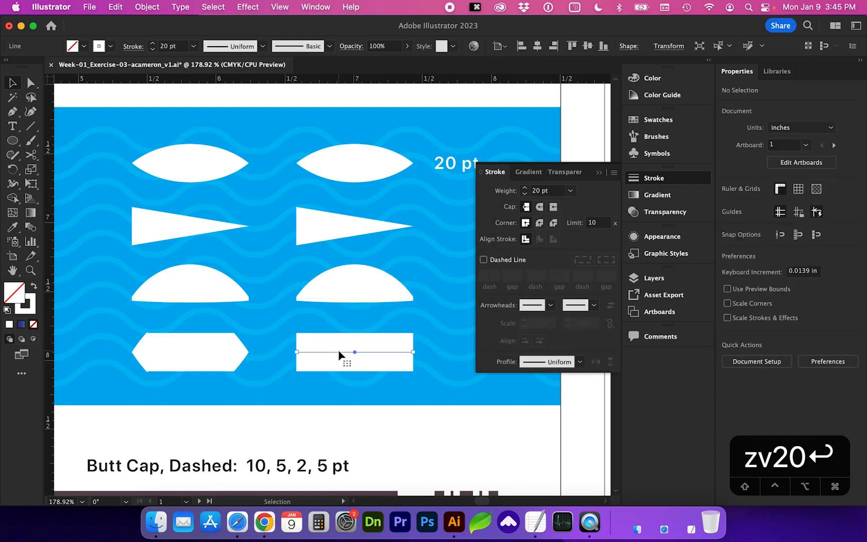
left_click(581, 362)
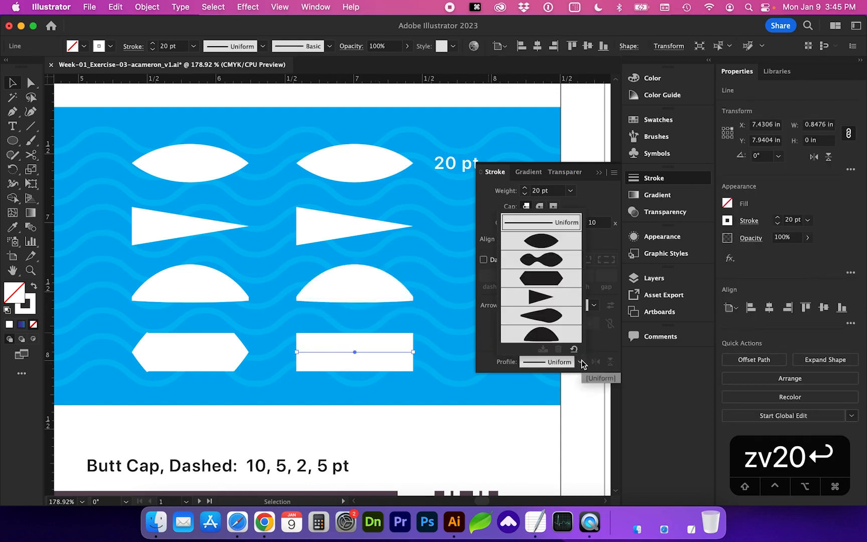
left_click(531, 279)
scroll(271, 351, "down", 3)
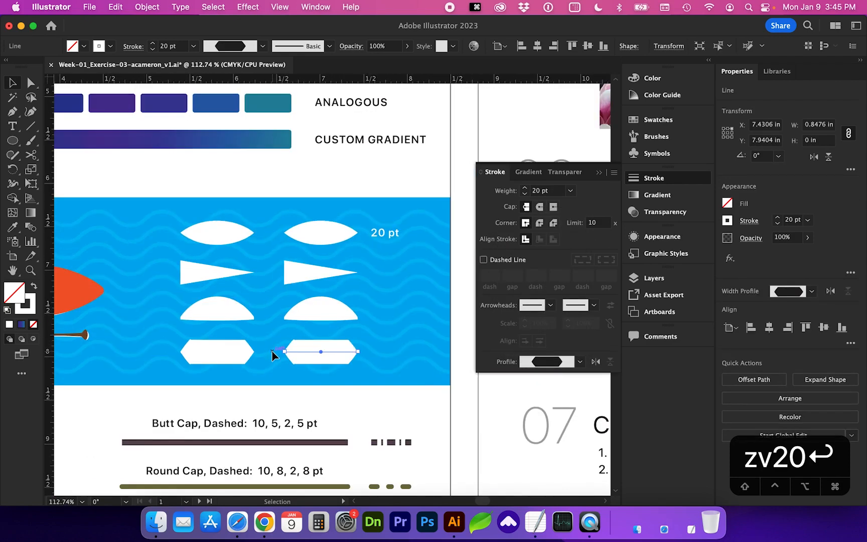
Step: Save the kayak's custom stroke shape as a reusable variable width profile named Width Profile1
scroll(272, 351, "left", 10)
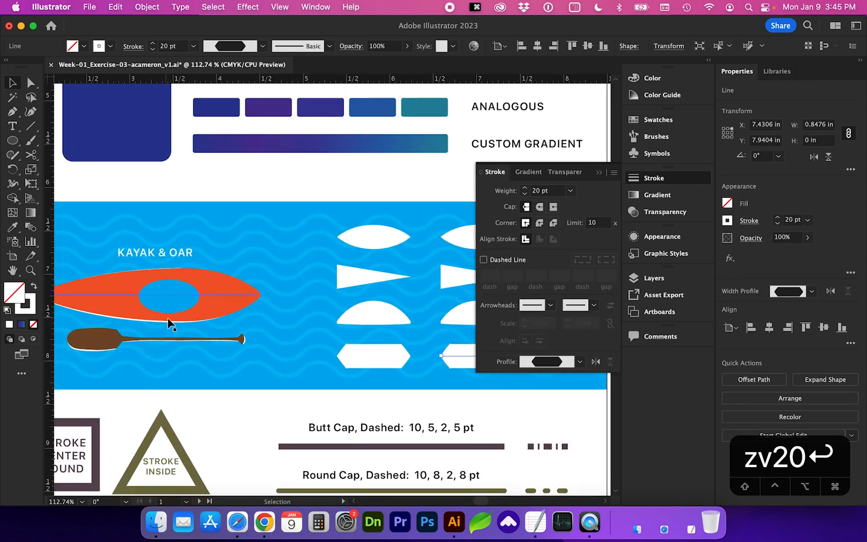
left_click(224, 304)
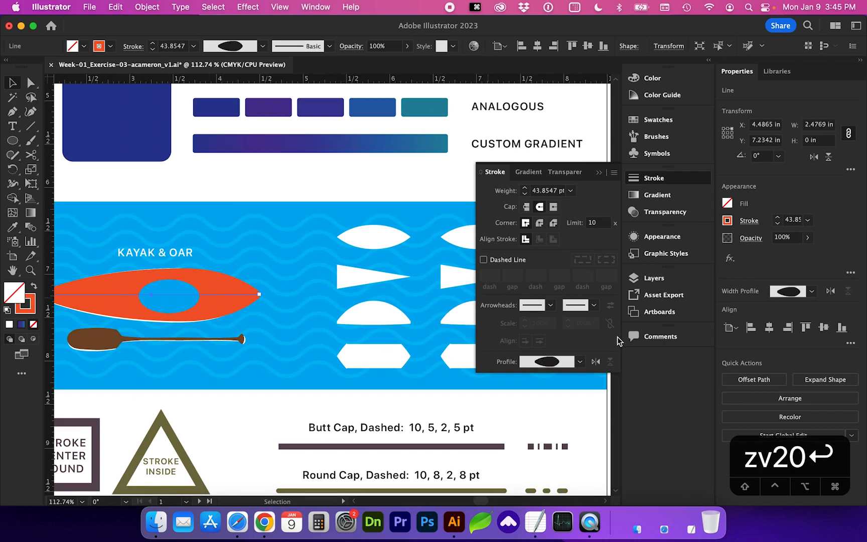
left_click(581, 361)
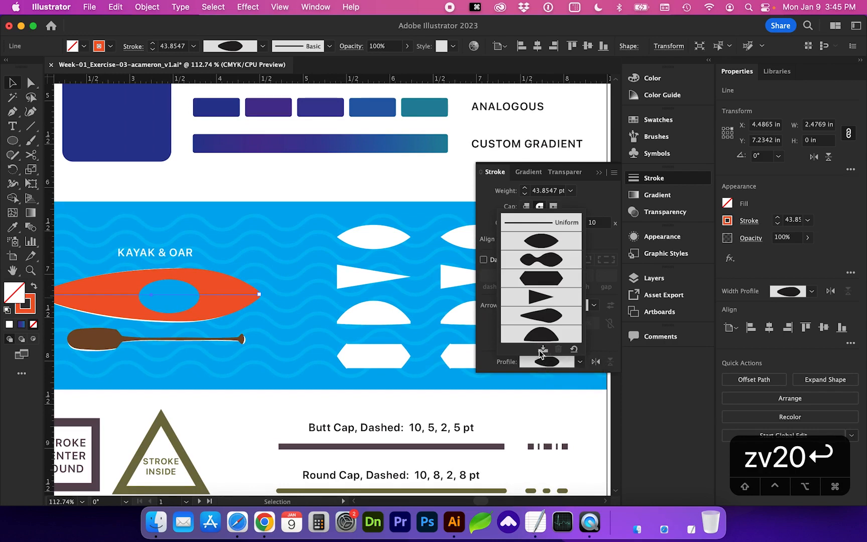
left_click(541, 350)
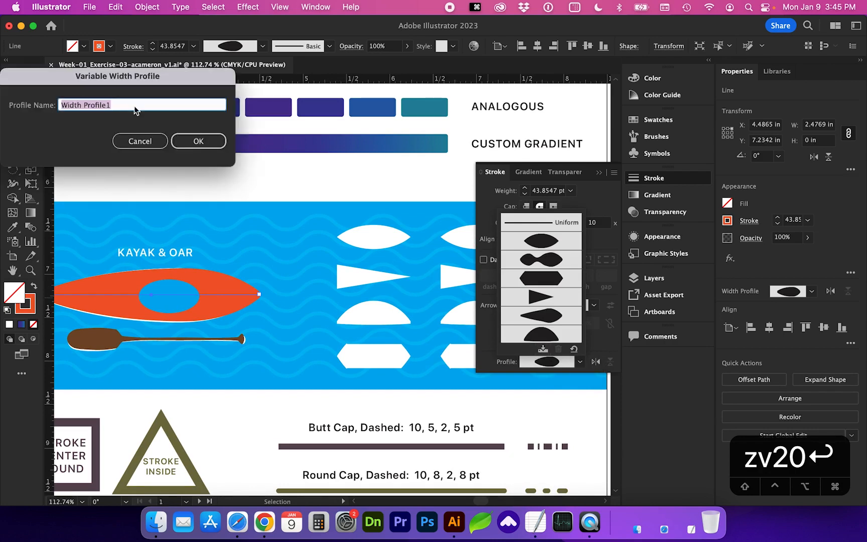
left_click(193, 141)
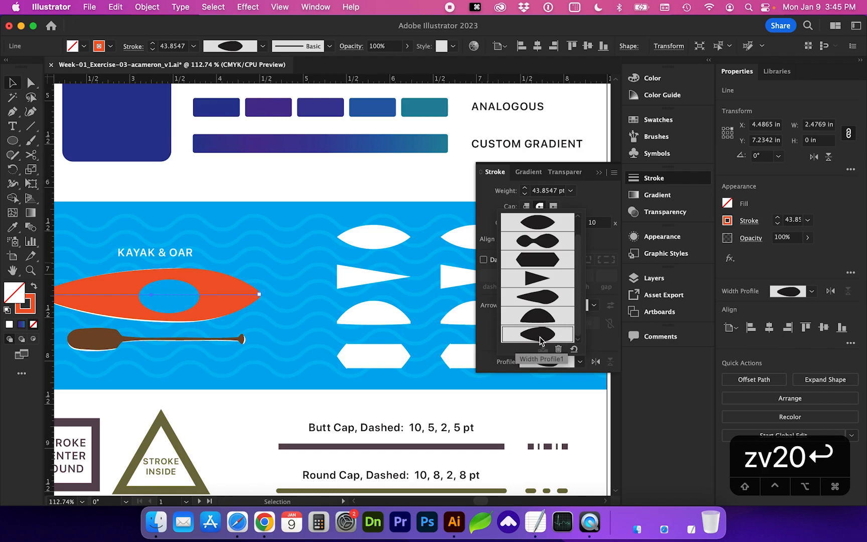
left_click(274, 356)
Step: Try a feathered-tail arrowhead on the start of the 5 pt line under the Butt Cap label
scroll(274, 356, "down", 3)
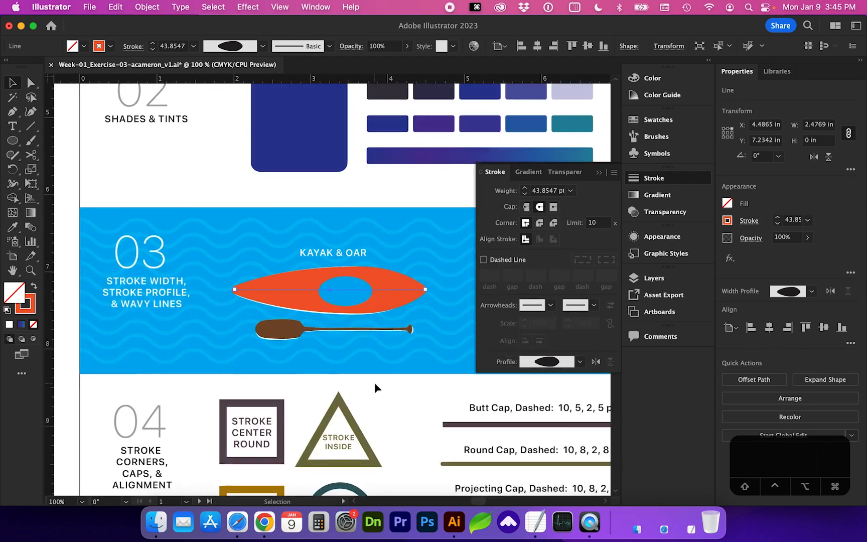
scroll(375, 382, "right", 2)
scroll(375, 387, "right", 3)
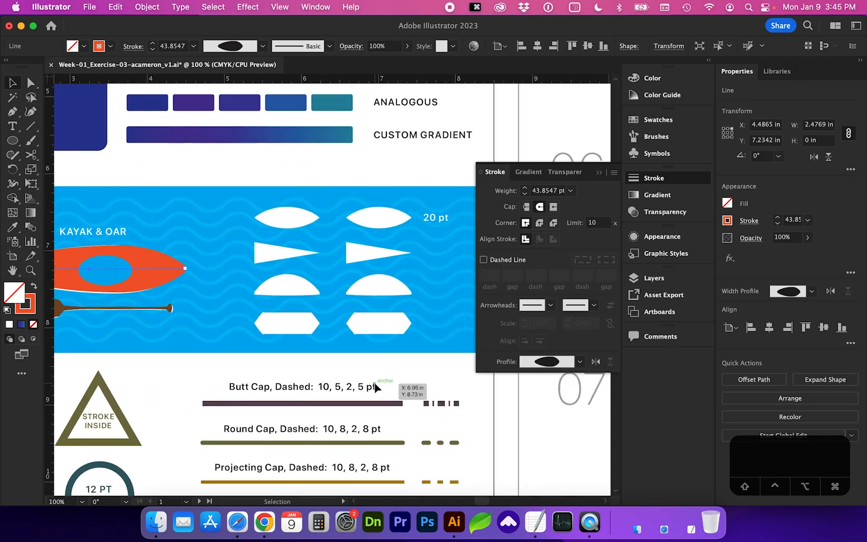
scroll(297, 391, "left", 2)
scroll(297, 392, "down", 1)
left_click(302, 381)
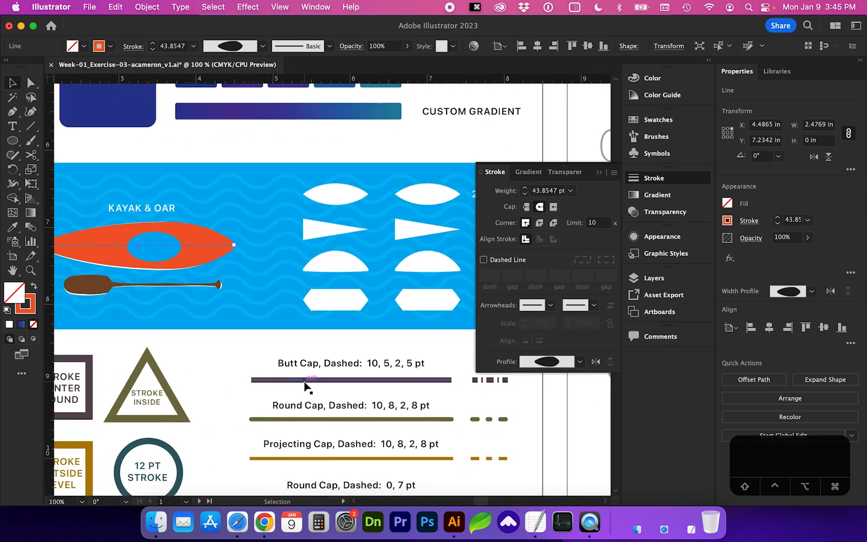
scroll(275, 380, "down", 2)
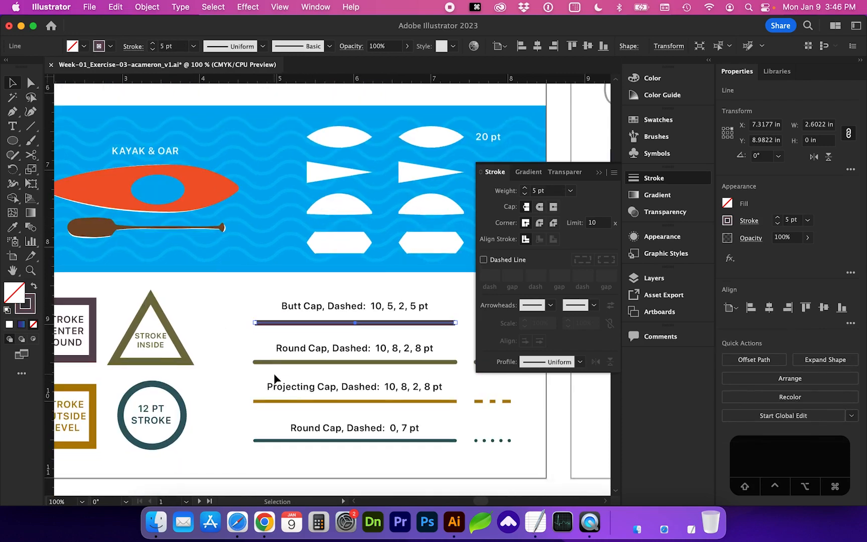
scroll(341, 319, "right", 3)
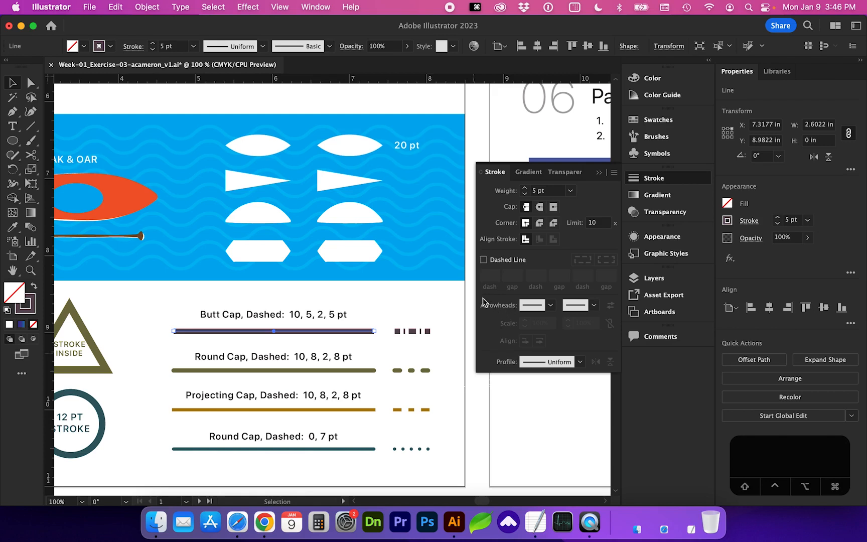
left_click(551, 306)
scroll(510, 371, "down", 8)
scroll(511, 370, "down", 2)
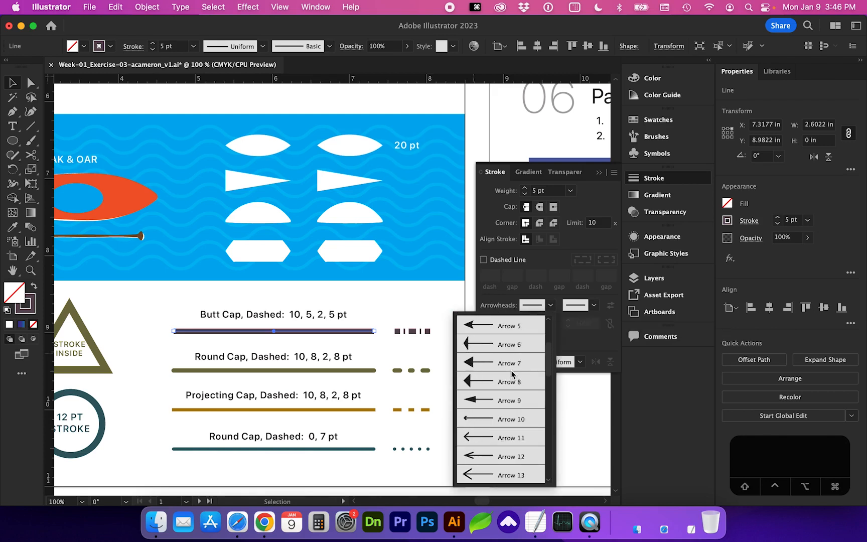
scroll(511, 370, "down", 4)
scroll(511, 370, "up", 6)
scroll(486, 400, "down", 2)
scroll(486, 400, "down", 13)
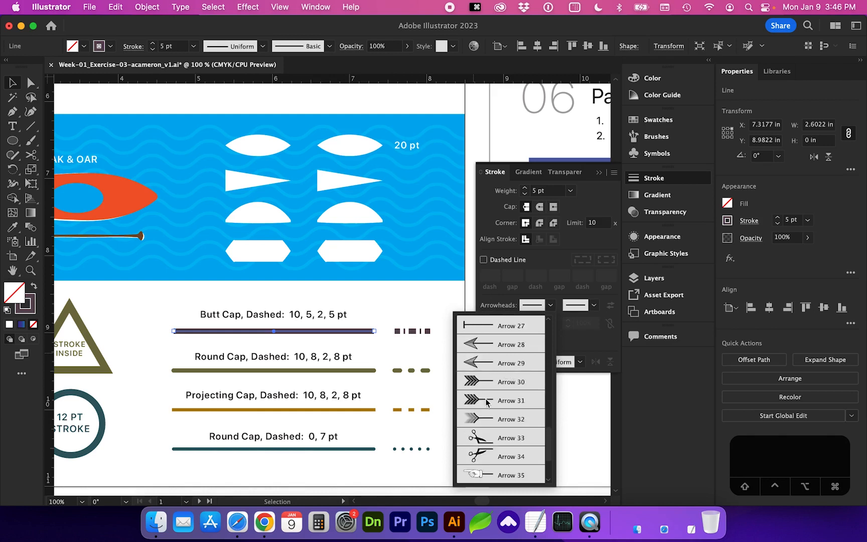
scroll(486, 401, "up", 20)
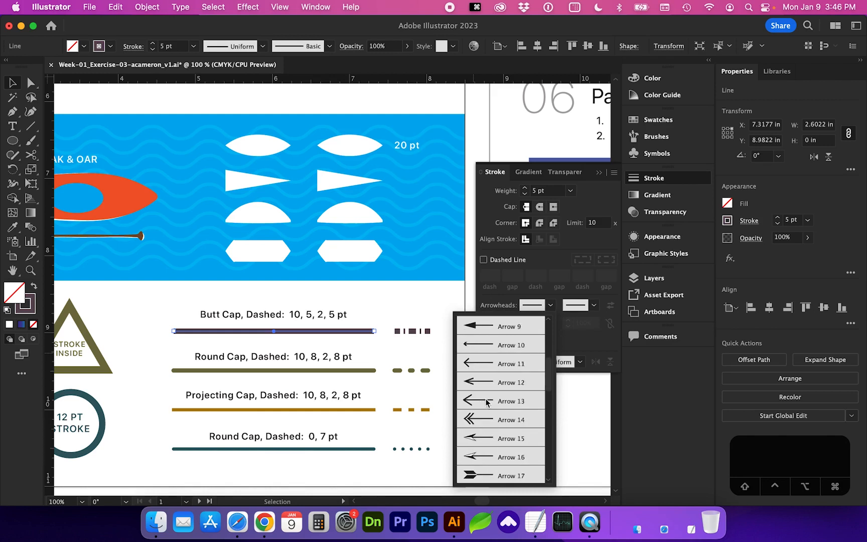
scroll(485, 412, "down", 10)
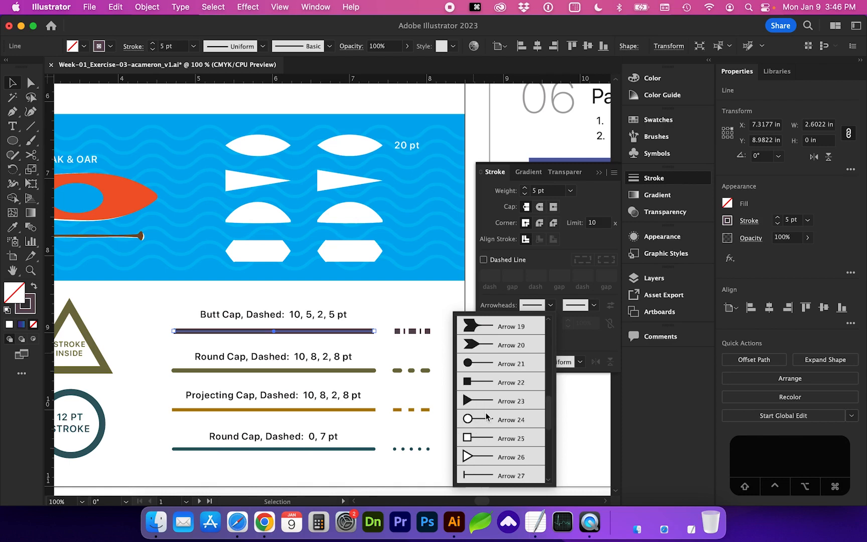
left_click(488, 350)
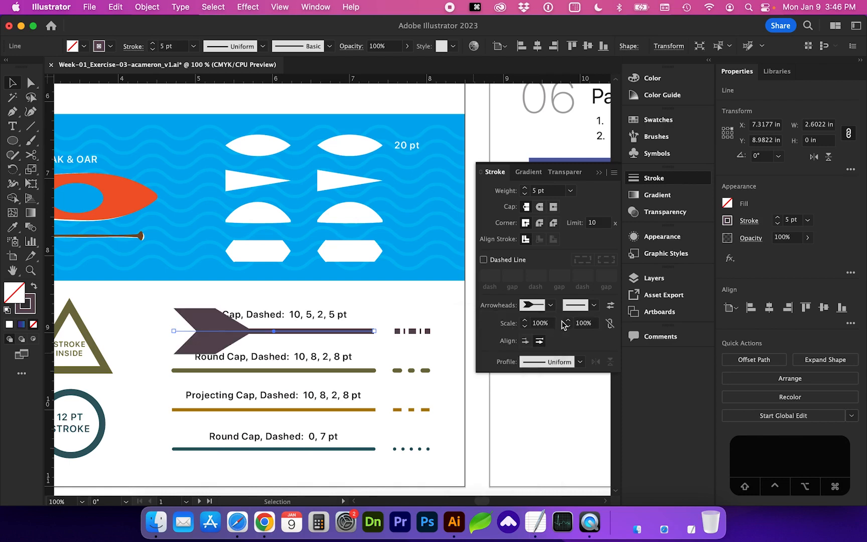
Step: Try the Arrow 3 arrowhead on the end of the same Butt Cap line
left_click(594, 307)
scroll(560, 360, "down", 3)
scroll(560, 361, "up", 1)
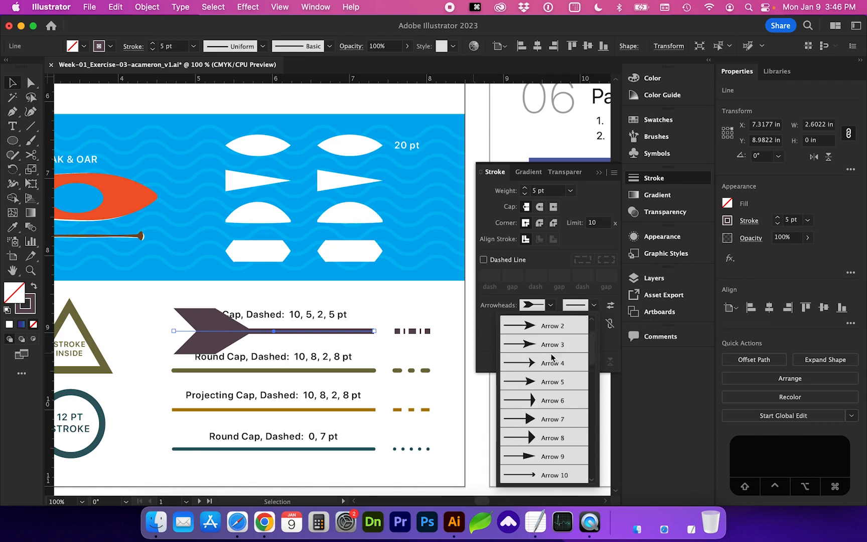
left_click(542, 346)
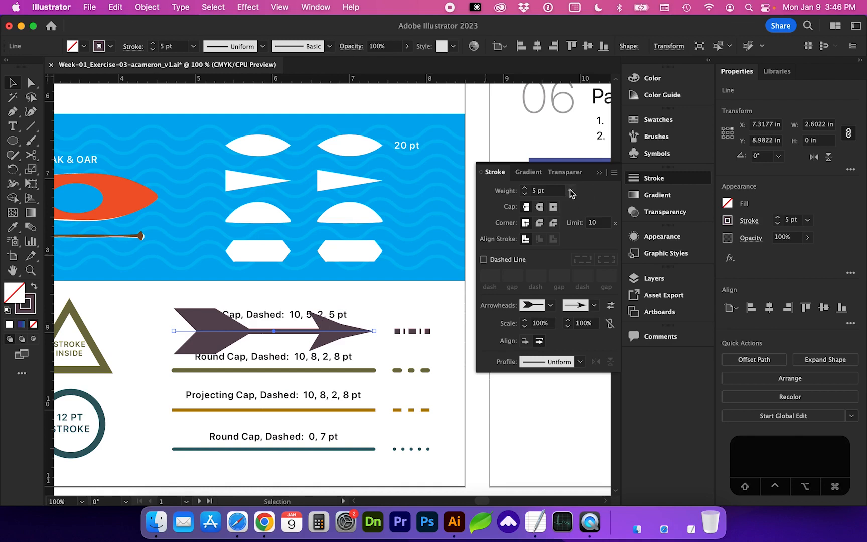
Step: Try thinning the arrow line's stroke weight to 1 pt and thickening it again to 4 pt
left_click(524, 194)
left_click(524, 194)
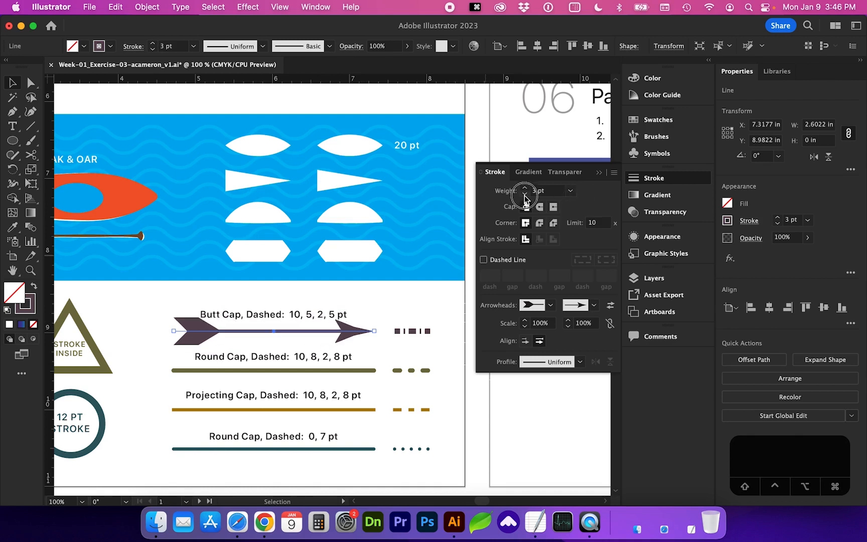
left_click(524, 194)
left_click(524, 194)
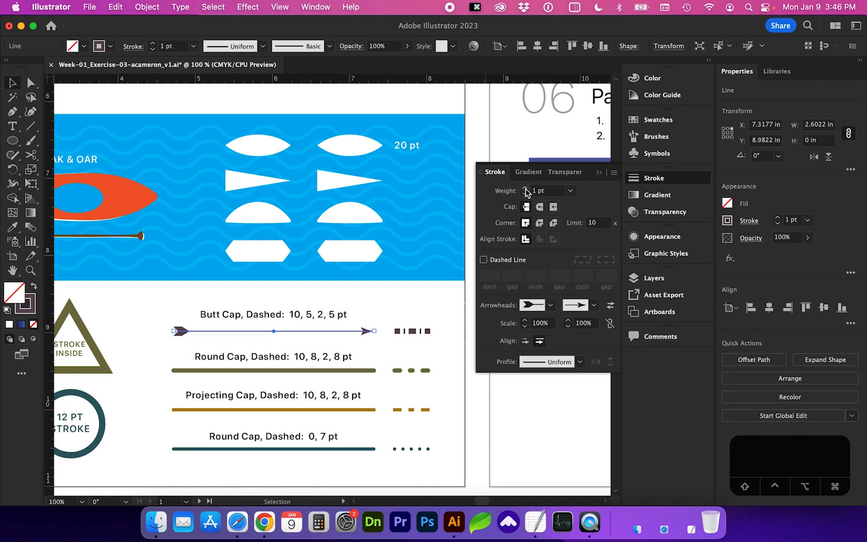
left_click(526, 189)
left_click(525, 188)
left_click(525, 188)
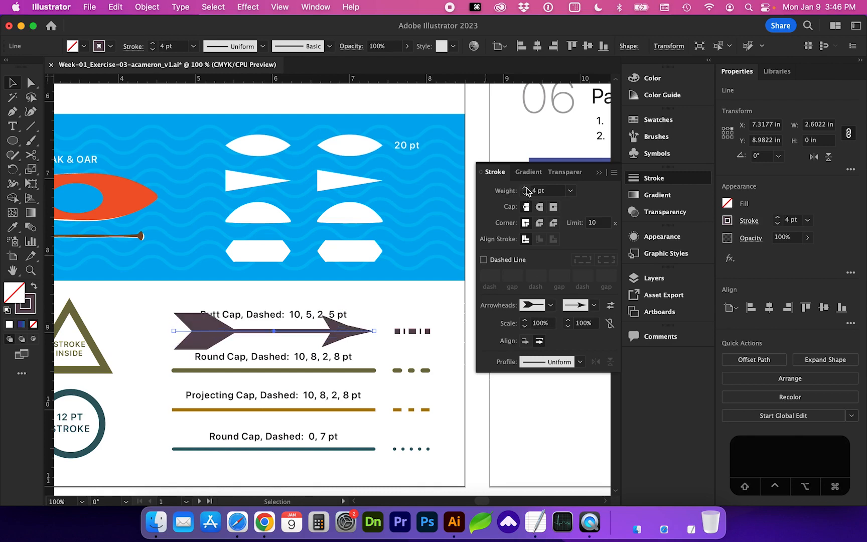
Step: Try scaling the line's start arrowhead to 40% and changing the end arrowhead's scale
double_click(541, 324)
type("40")
key("Tab")
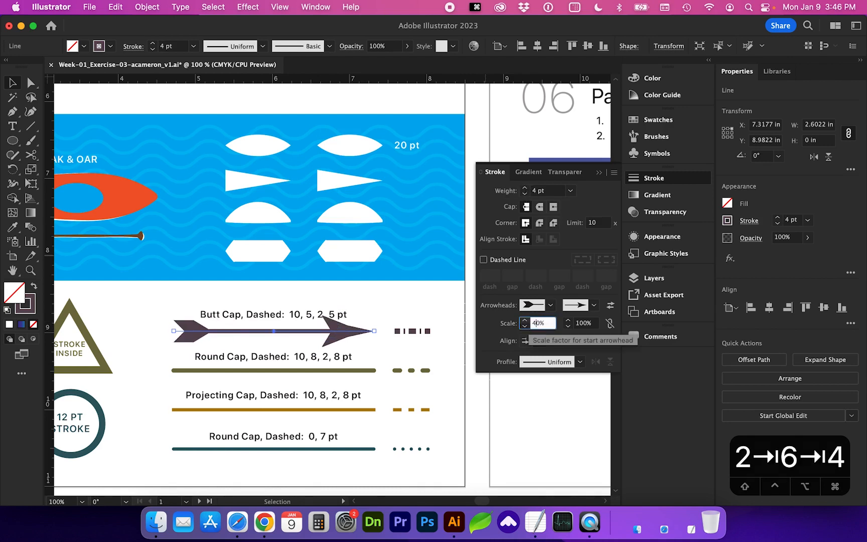
left_click(584, 324)
left_click_drag(584, 323, 575, 323)
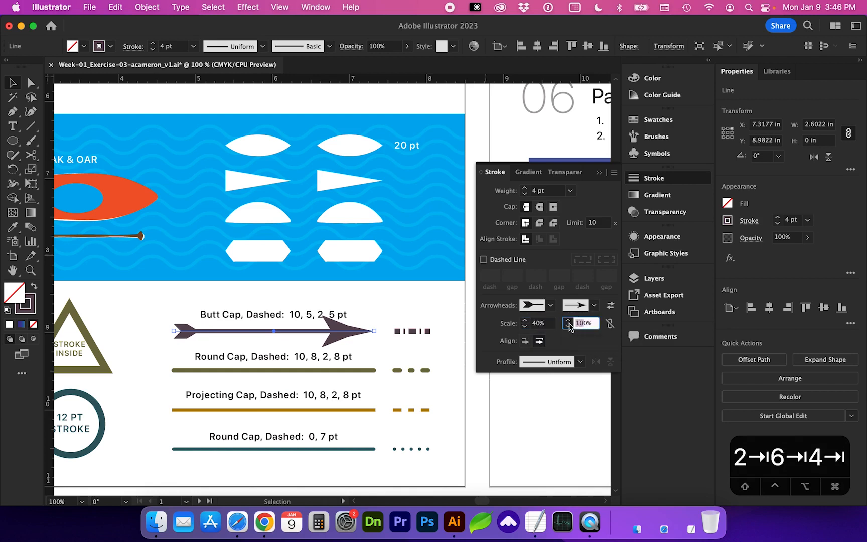
type("4")
key("Tab")
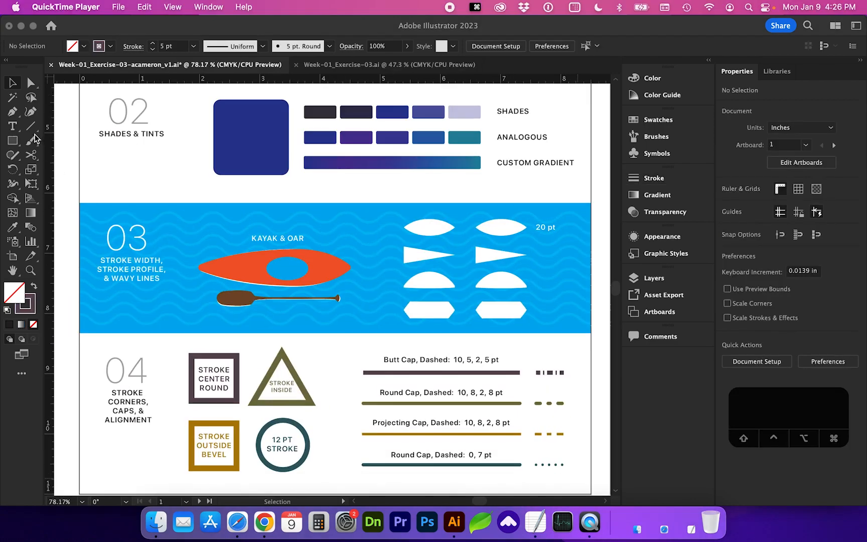
Step: Draw an 8.5 in horizontal line across the blue exercise 03 band near its upper edge and colour its stroke white
left_click(32, 126)
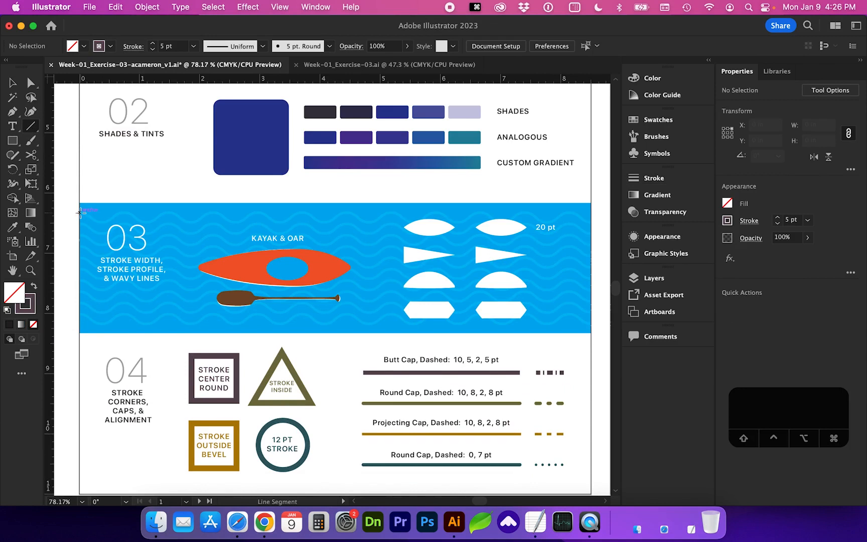
left_click_drag(79, 212, 595, 215)
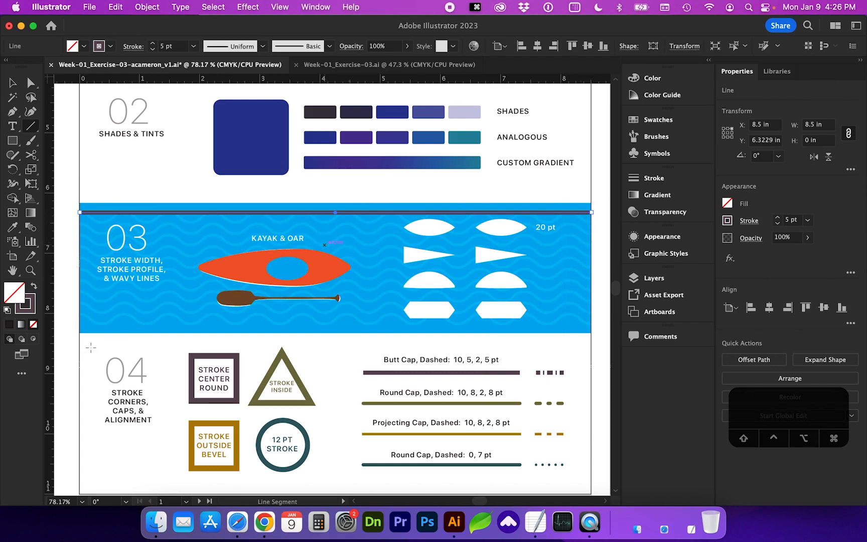
left_click(25, 303)
left_click(651, 78)
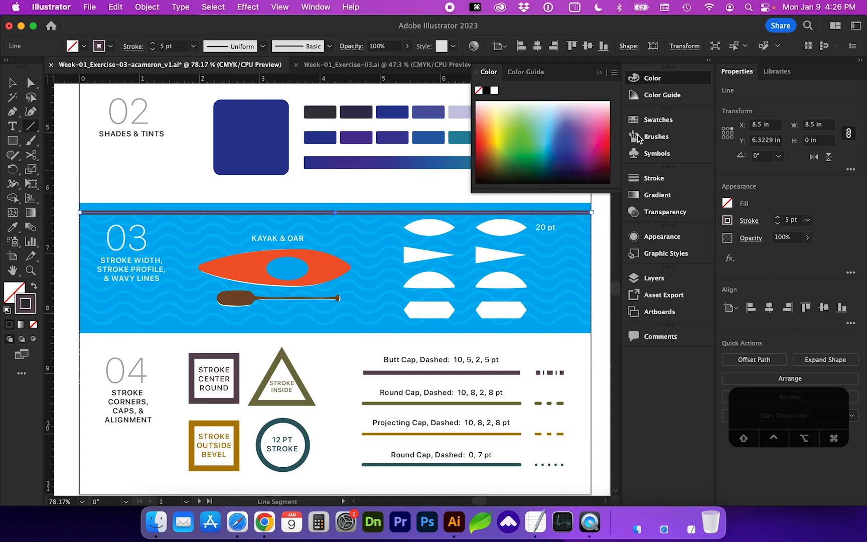
left_click(651, 119)
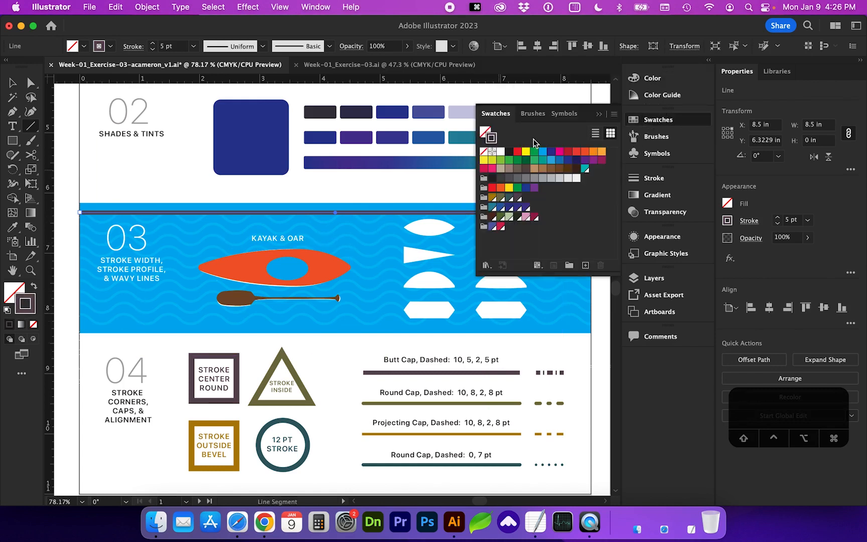
left_click(505, 151)
Step: Duplicate the white line straight down to near the blue band's lower edge and blend the two lines
left_click(15, 85)
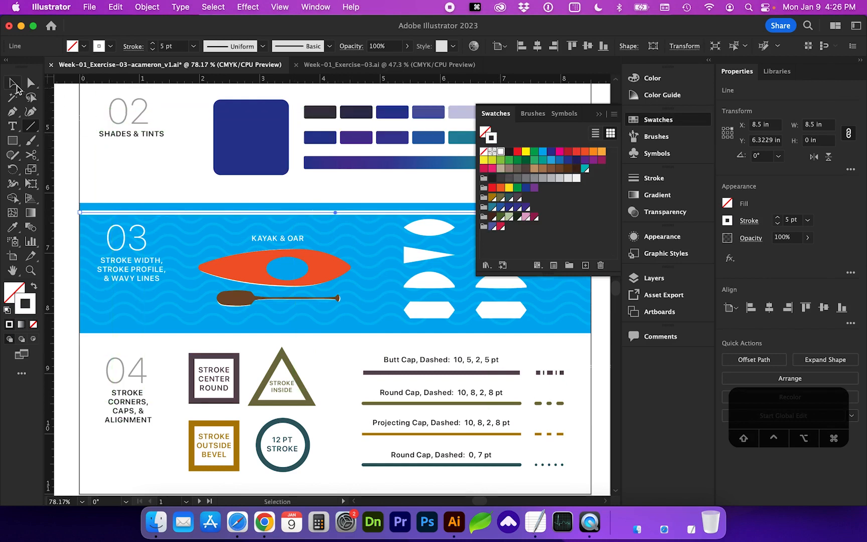
key("alt")
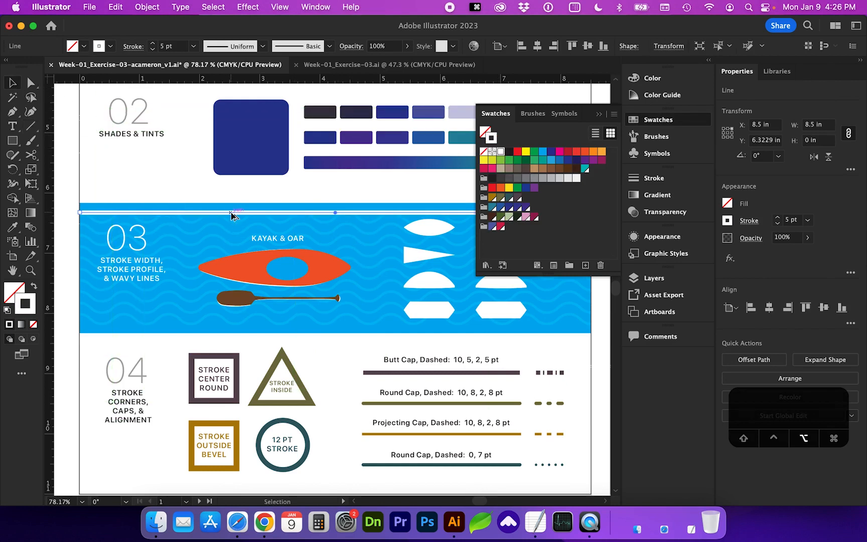
left_click_drag(231, 213, 229, 327)
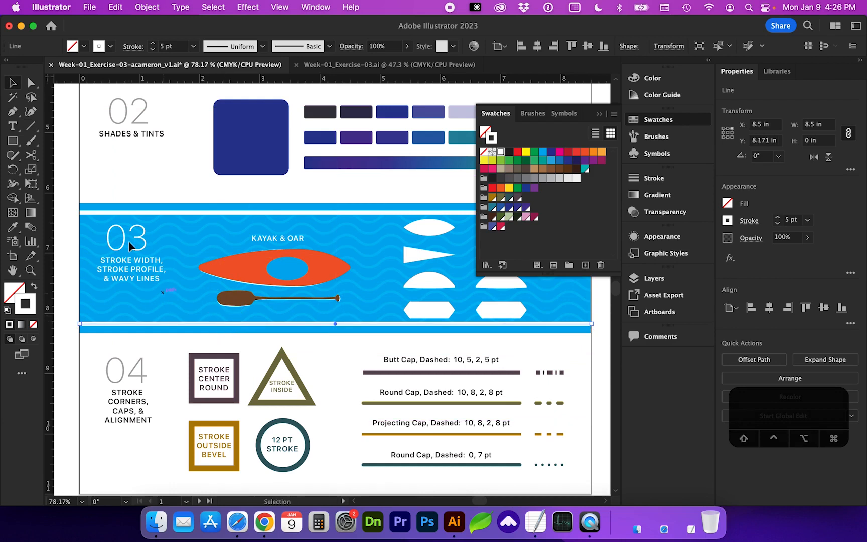
left_click(32, 230)
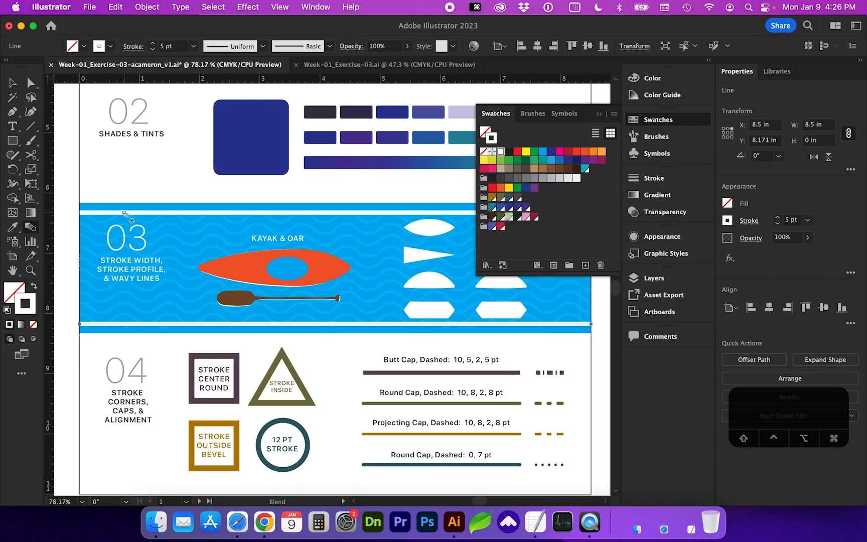
left_click(173, 327)
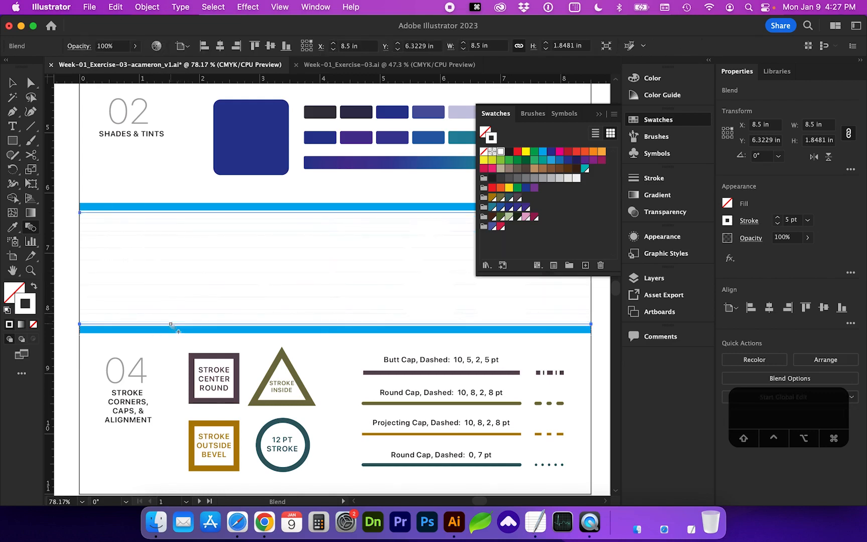
Step: Set the white line blend's spacing to 8 specified steps, checking the result with the preview
double_click(30, 230)
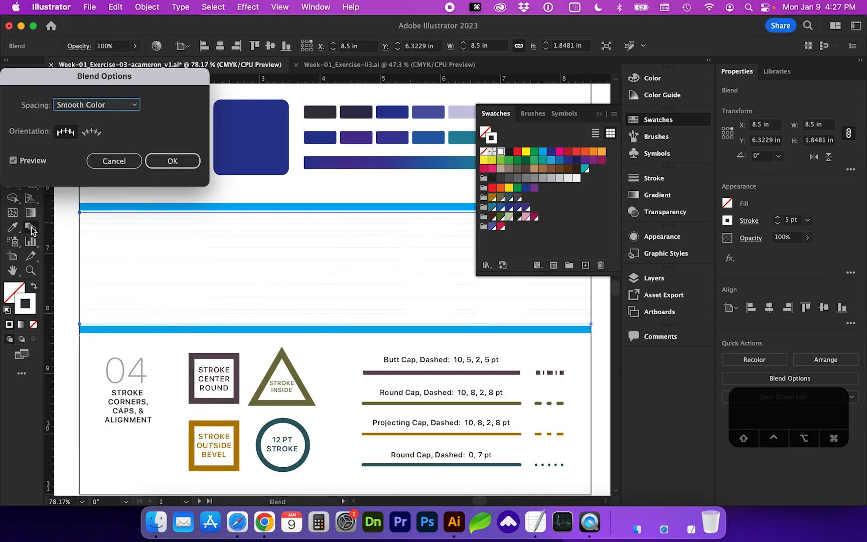
left_click_drag(100, 84, 332, 209)
left_click(329, 231)
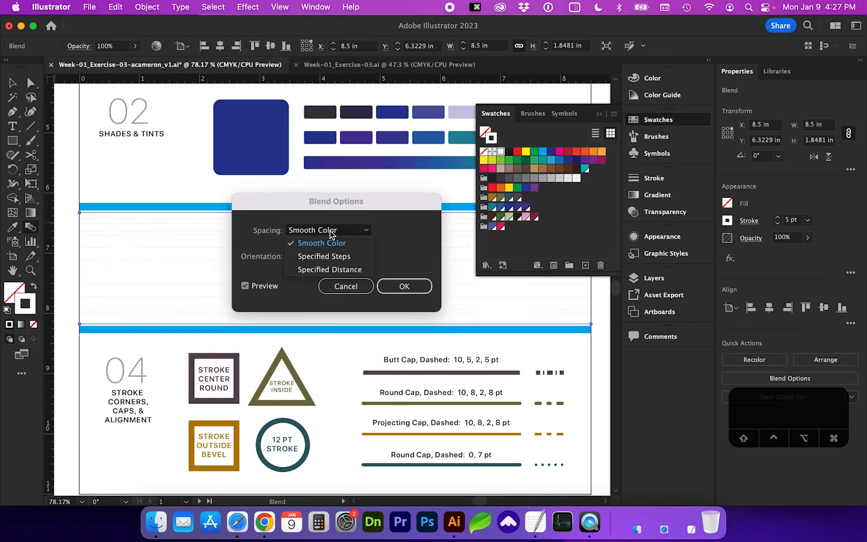
left_click(333, 255)
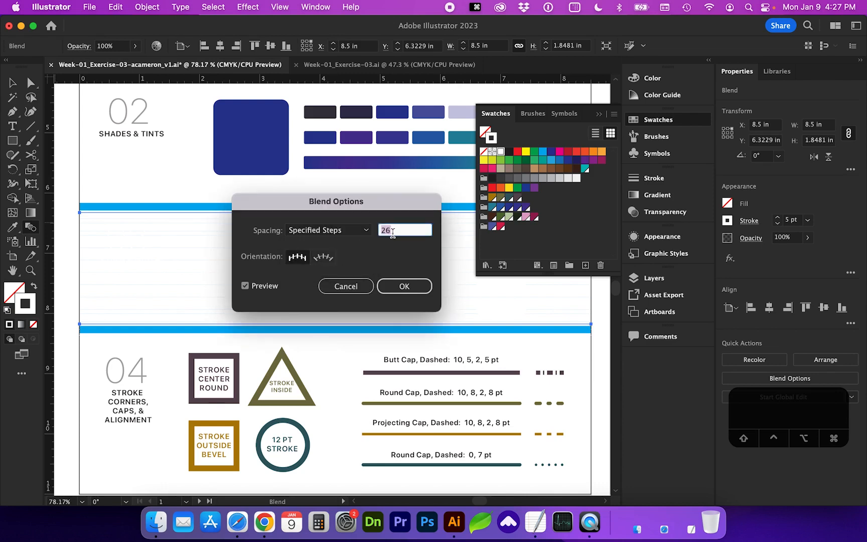
type("8")
key("Tab")
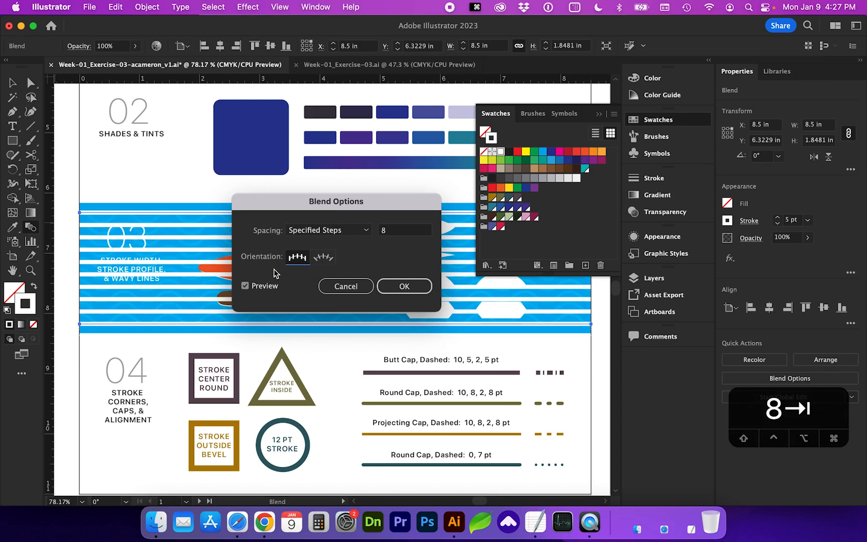
left_click(246, 287)
left_click(246, 286)
left_click(404, 287)
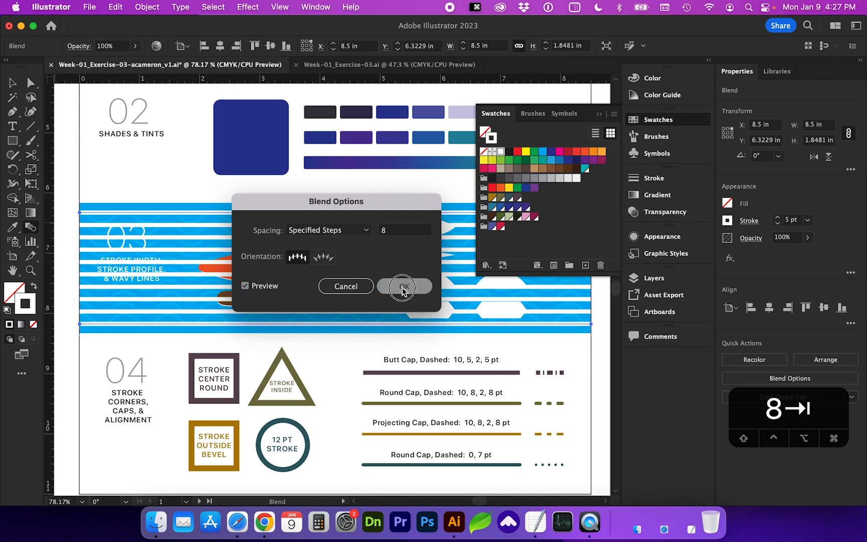
Step: Apply a smooth Zig Zag effect to the blended lines with an absolute size of 0.11 in and 25 ridges per segment
key("v")
left_click(247, 7)
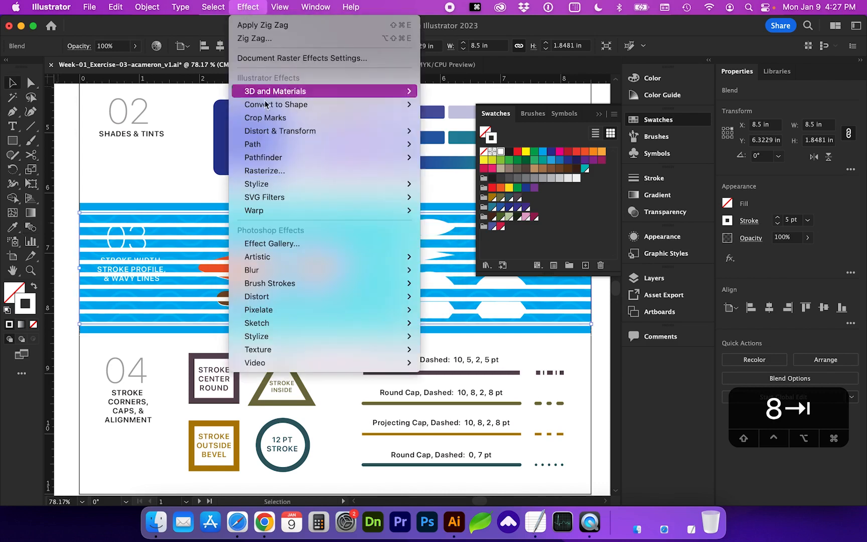
mouse_move(270, 134)
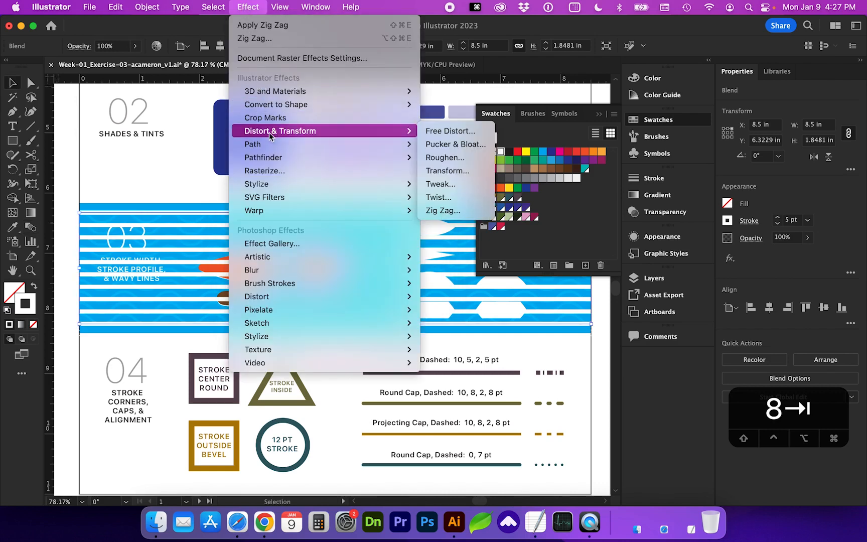
left_click(444, 210)
left_click_drag(221, 252, 269, 314)
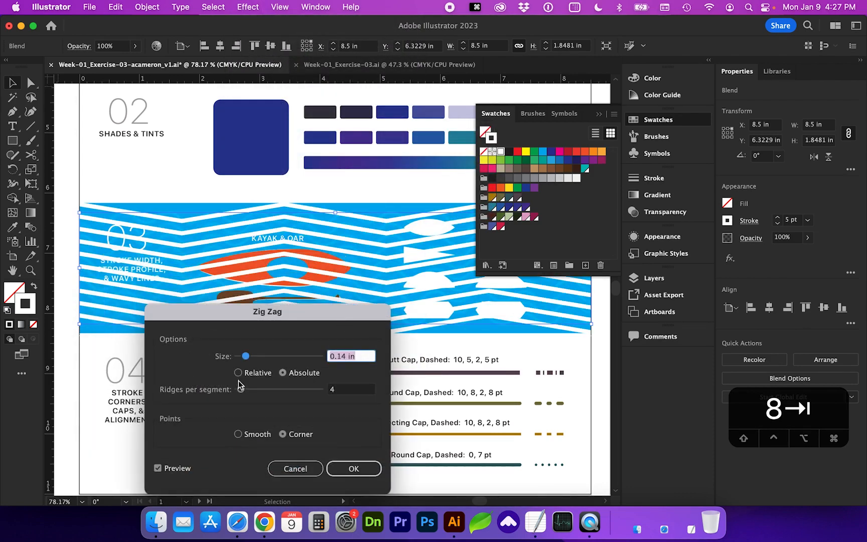
left_click_drag(246, 356, 249, 356)
left_click_drag(241, 392, 252, 393)
left_click_drag(250, 356, 248, 357)
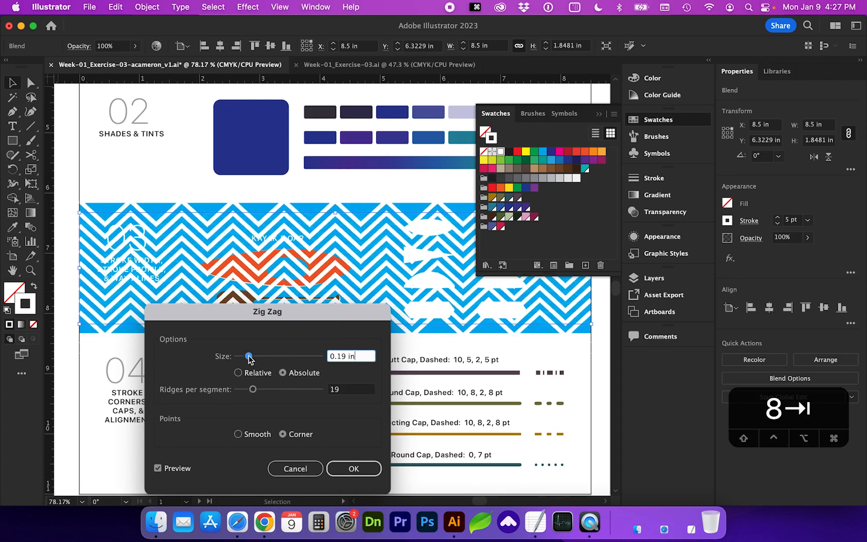
mouse_move(274, 319)
left_mouse_down()
mouse_move(365, 208)
mouse_move(258, 304)
mouse_move(245, 300)
left_mouse_up()
left_click(328, 322)
left_click_drag(245, 343, 251, 371)
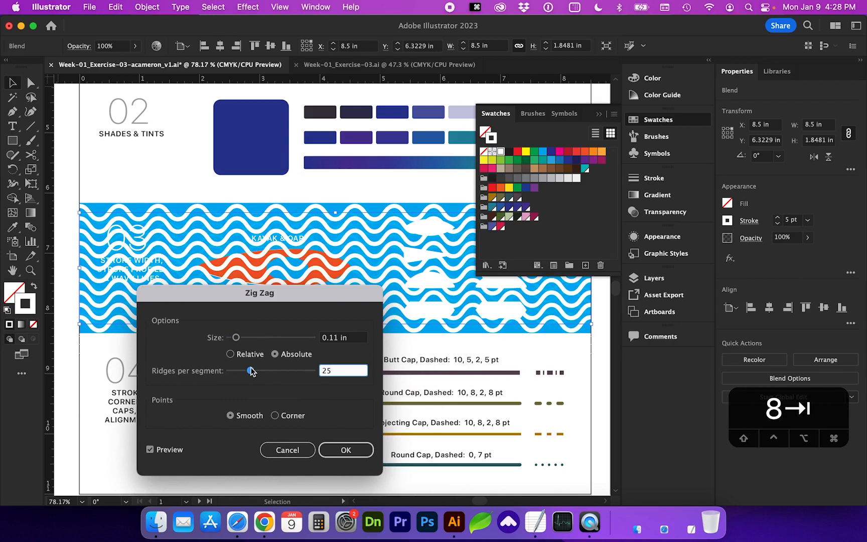
left_click(326, 450)
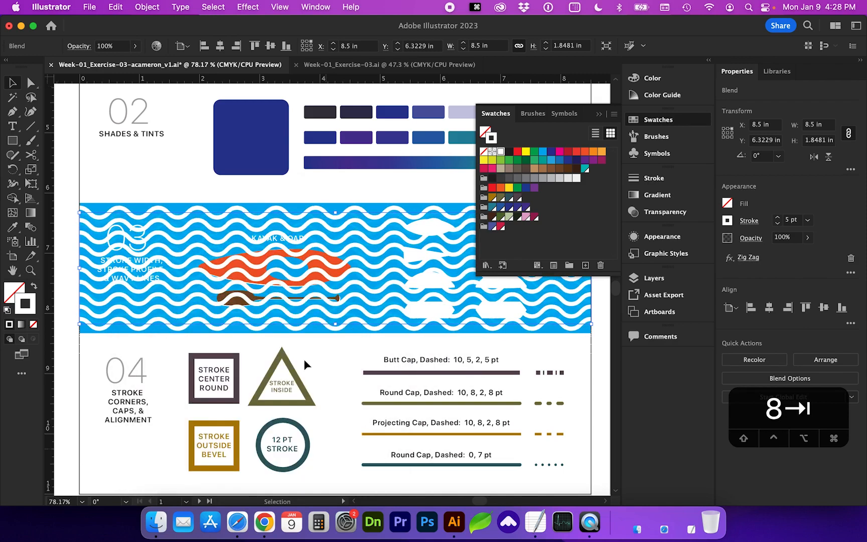
Step: Try thinning only the blend's uppermost wavy line to a 2 pt stroke
left_click(184, 197)
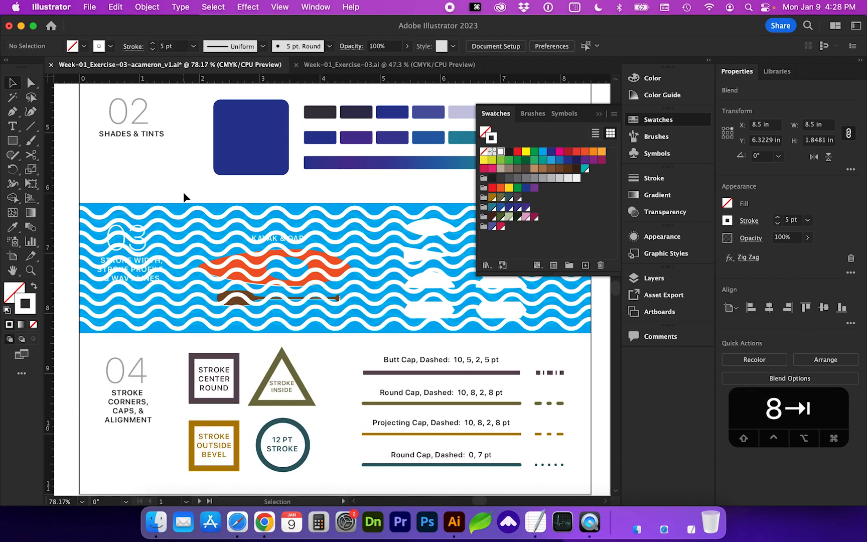
left_click(31, 84)
left_click(195, 214)
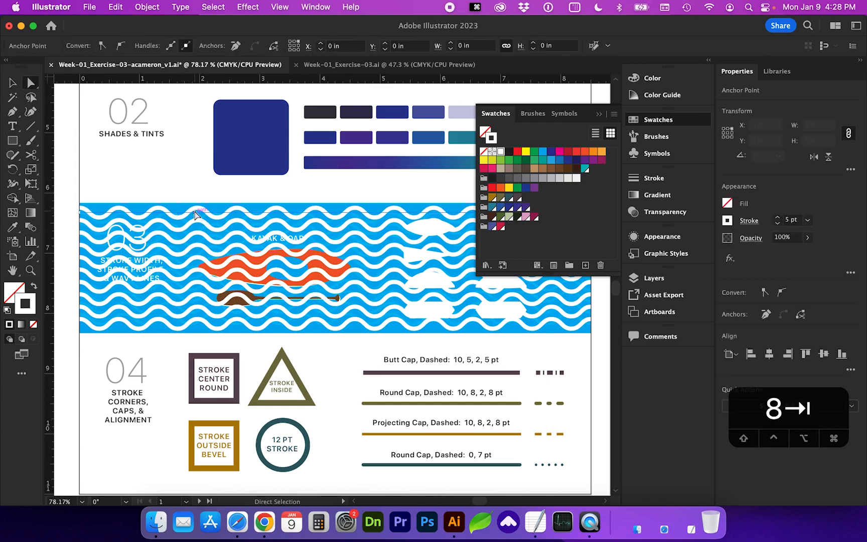
left_click(652, 177)
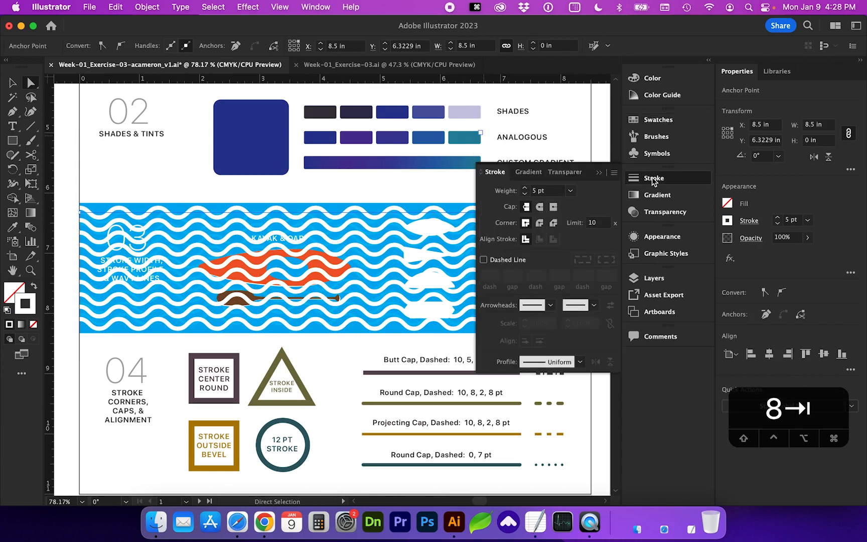
left_click(525, 194)
left_click(525, 193)
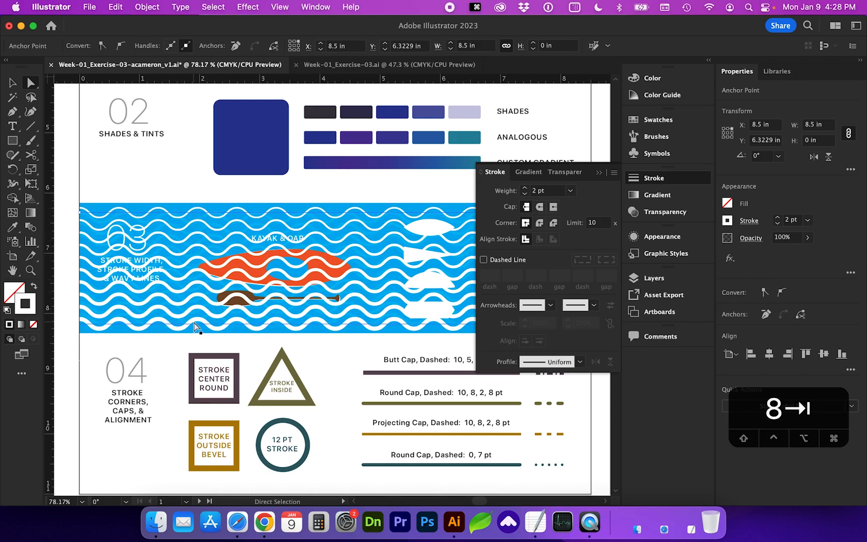
Step: Select the whole wavy-line blend and set its stroke weight to 3 pt
left_click(11, 83)
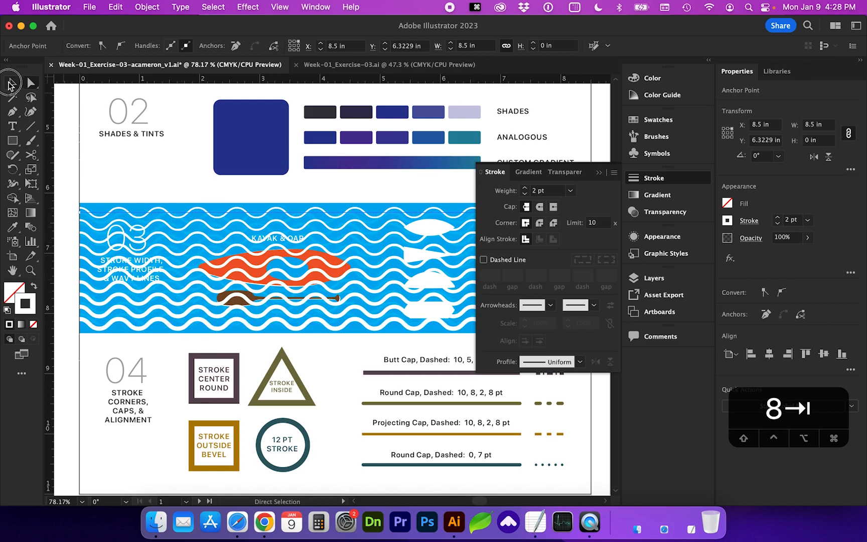
left_click(160, 180)
left_click(167, 214)
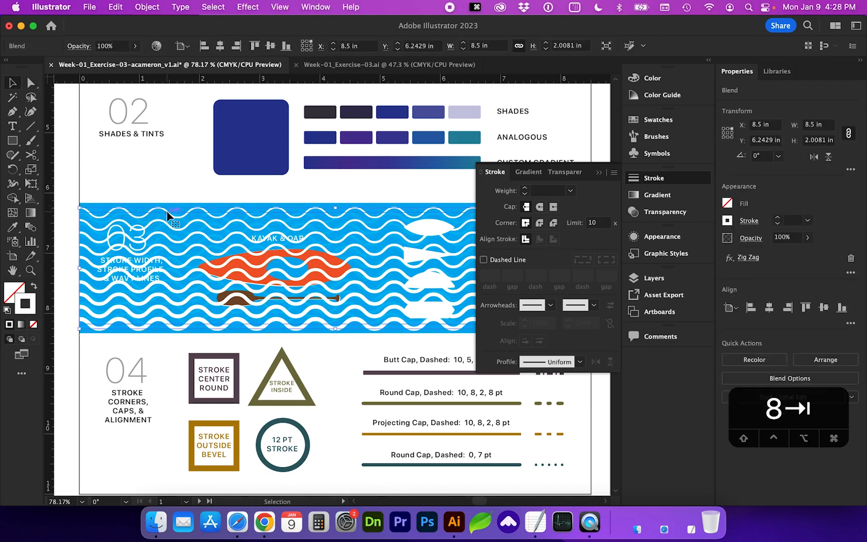
left_click(537, 190)
type("3")
key("Return")
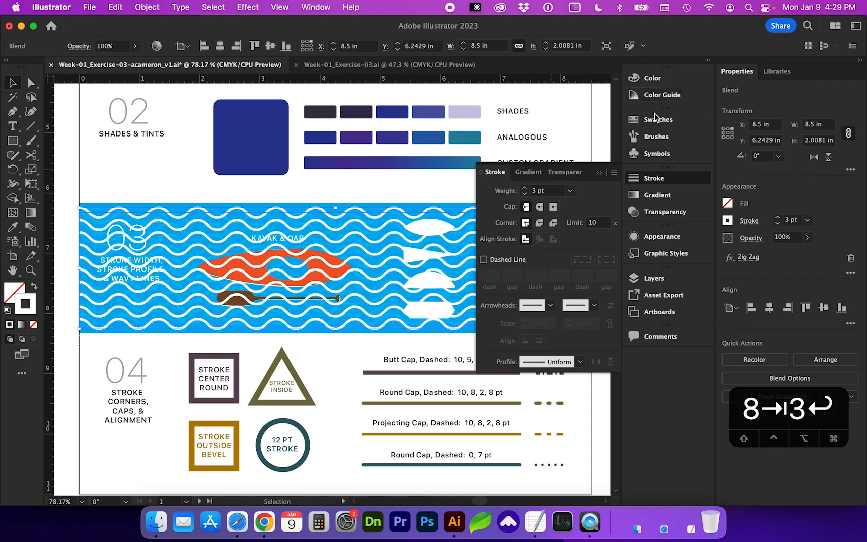
Step: Colour the wavy lines' stroke CMYK Cyan and switch it to the next lighter tint from the colour guide
left_click(655, 118)
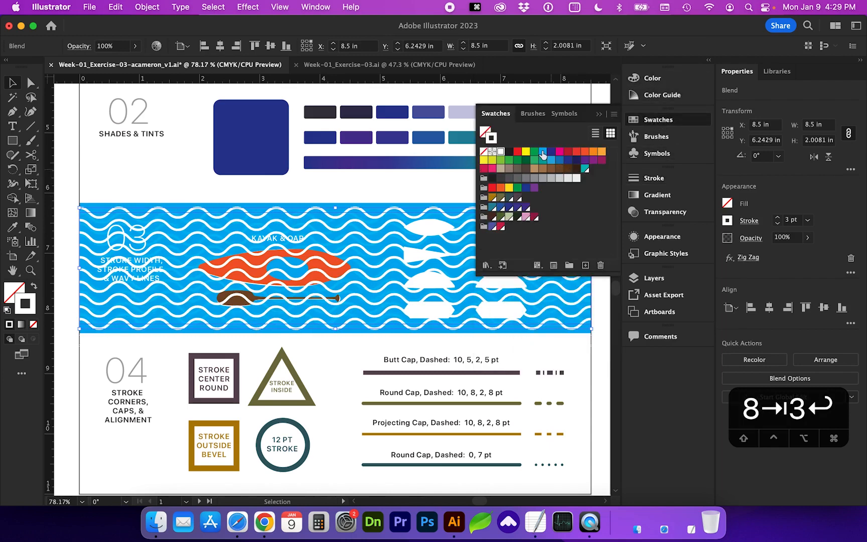
left_click(543, 153)
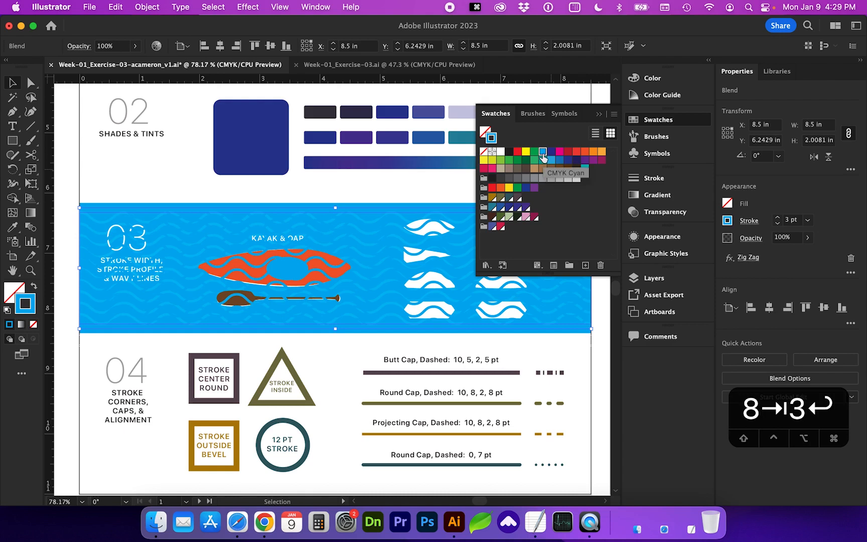
left_click(652, 98)
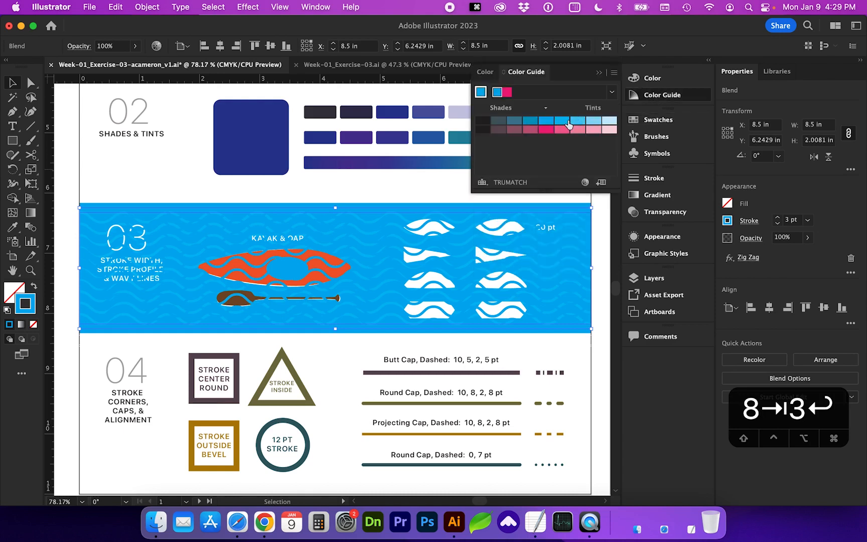
left_click(563, 121)
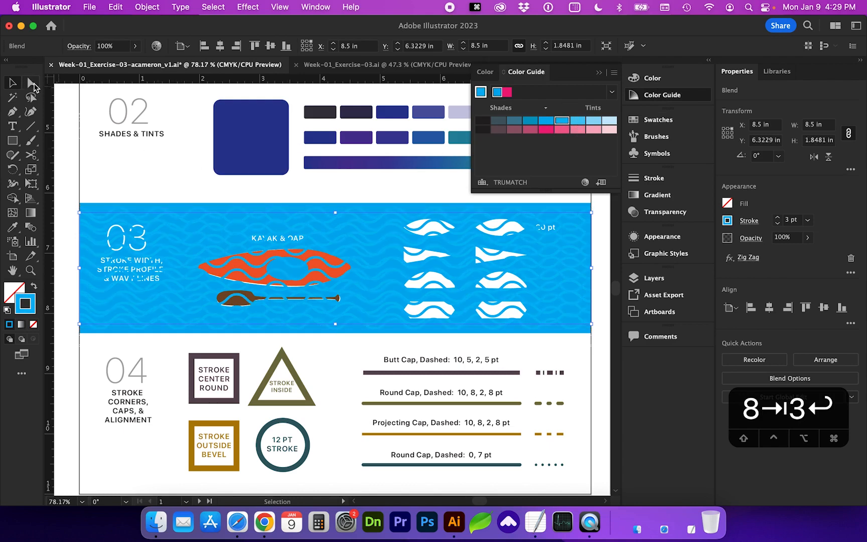
Step: Send the wavy-line blend to the back of its layer
left_click(147, 7)
mouse_move(151, 39)
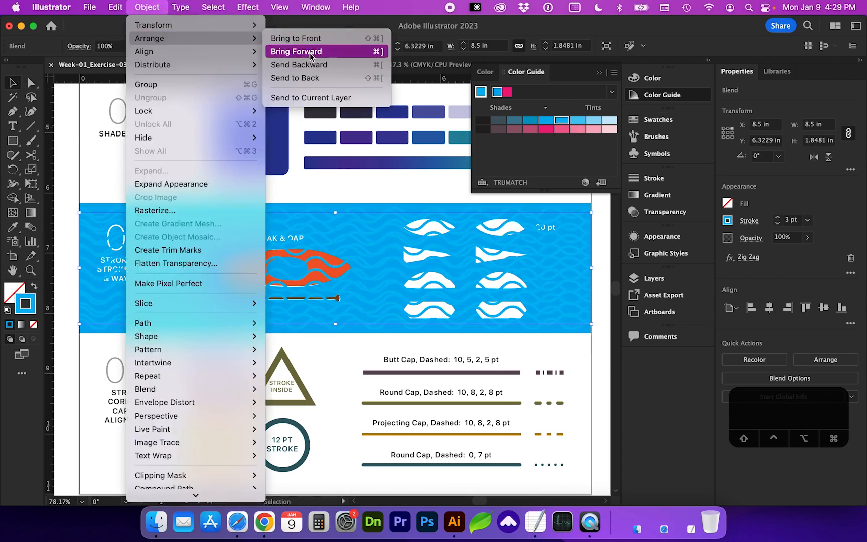
left_click(312, 81)
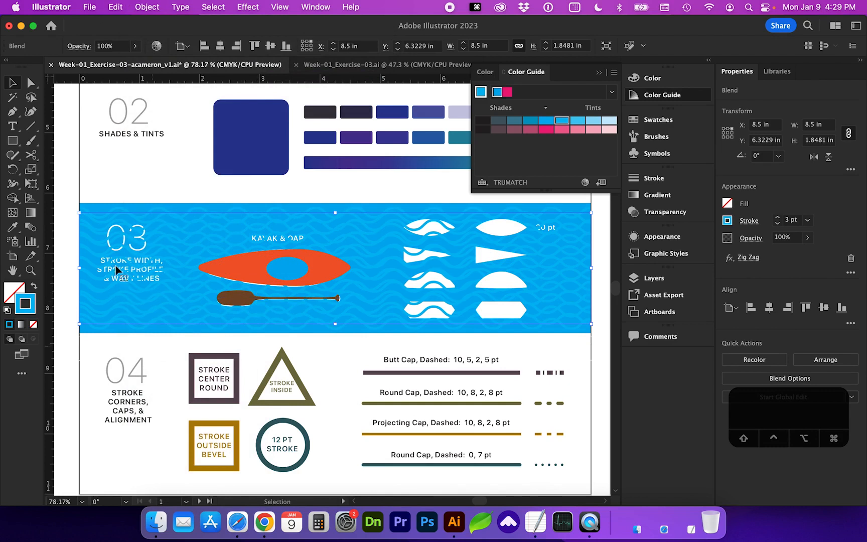
Step: Draw a rectangle about 8.5 by 2.16 in over the exercise 03 band, with a CMYK Cyan fill and no stroke
left_click(10, 143)
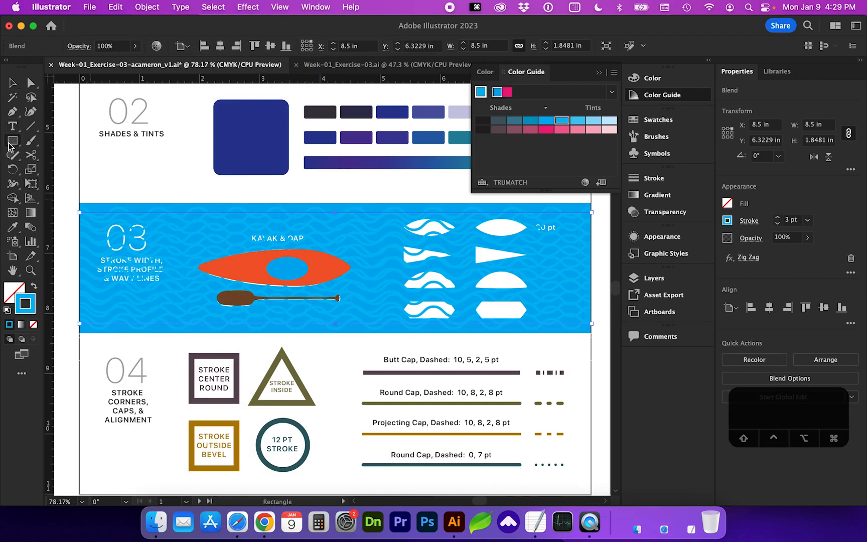
mouse_move(79, 203)
left_mouse_down()
mouse_move(281, 308)
mouse_move(592, 333)
left_mouse_up()
key("v")
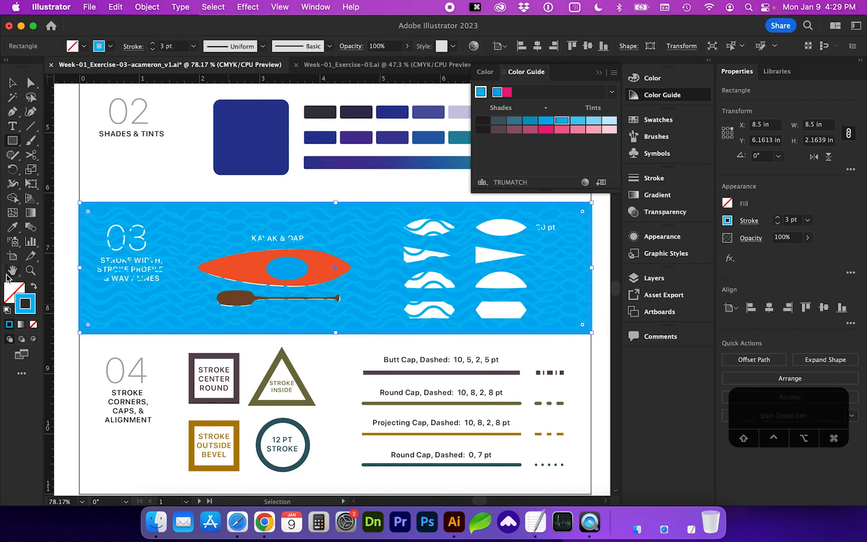
left_click(34, 287)
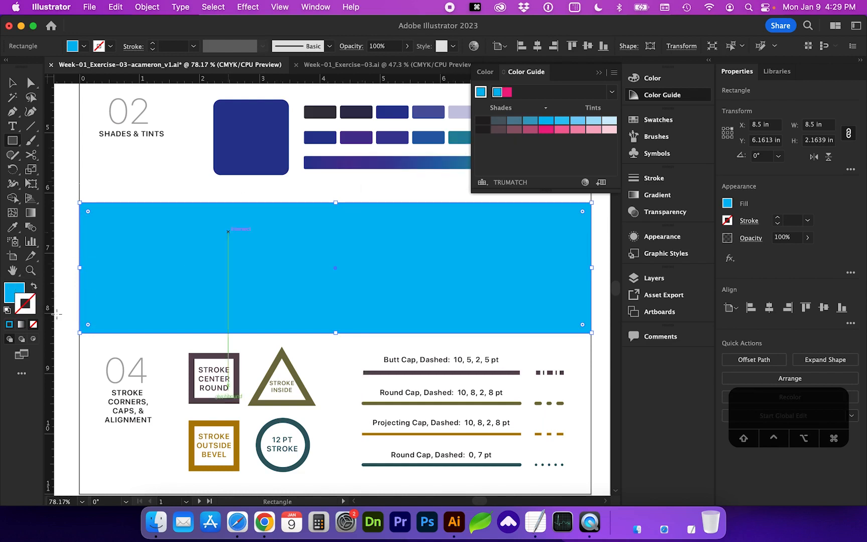
left_click(652, 78)
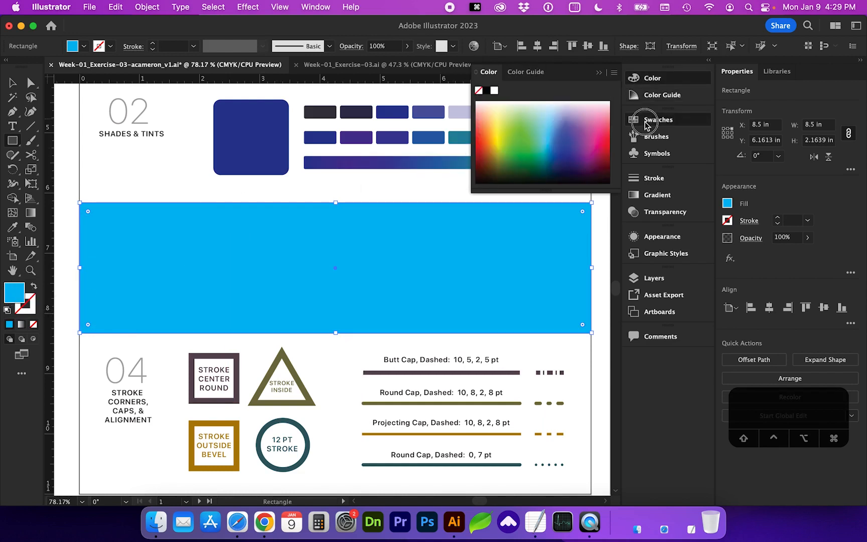
left_click(651, 120)
left_click(543, 153)
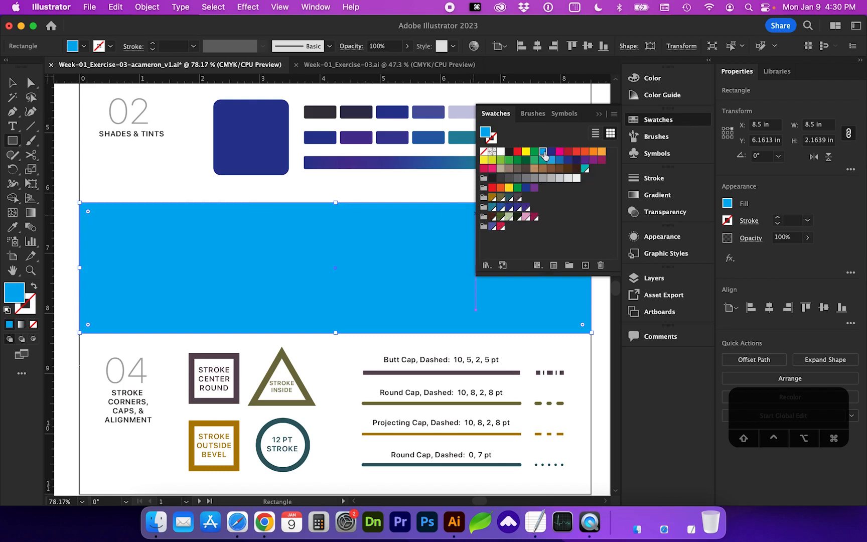
Step: Send the cyan rectangle to the back, behind the wavy lines and the kayak artwork
left_click(140, 6)
mouse_move(145, 40)
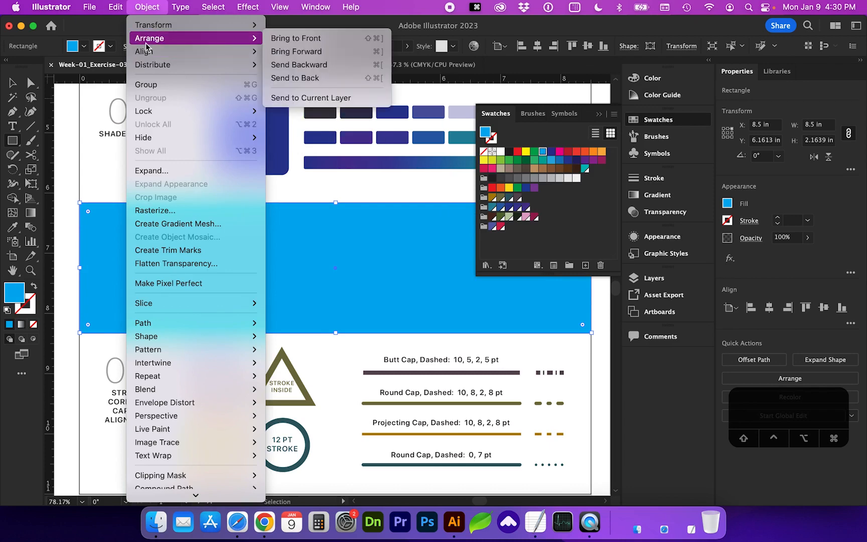
left_click(296, 78)
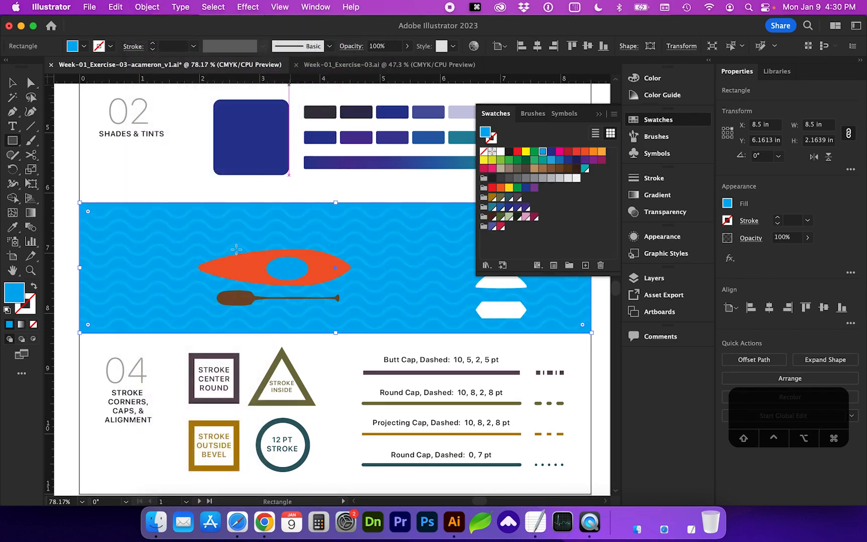
Step: Expand Layer 1's object list and toggle the lowest rectangle's visibility off and on to examine the stacking order
scroll(351, 276, "right", 1)
left_click(653, 278)
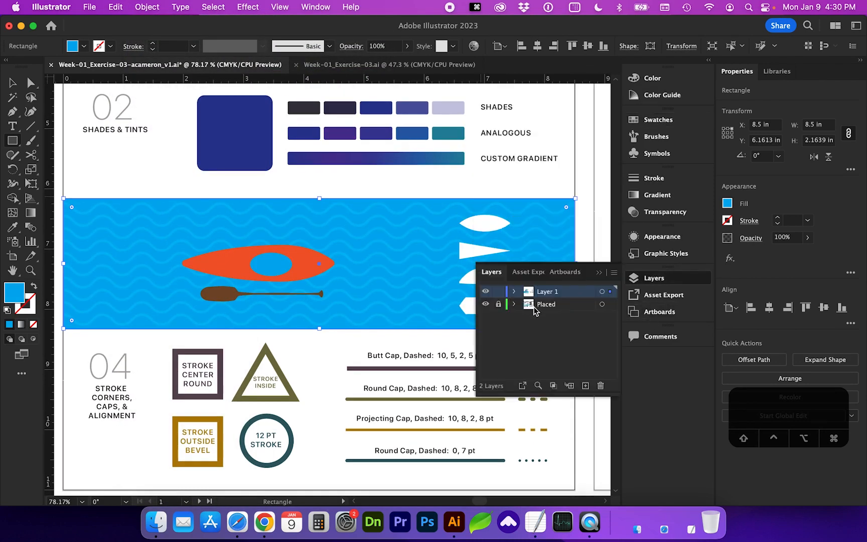
left_click(514, 291)
left_click_drag(475, 299, 370, 299)
scroll(497, 326, "down", 3)
scroll(497, 327, "down", 5)
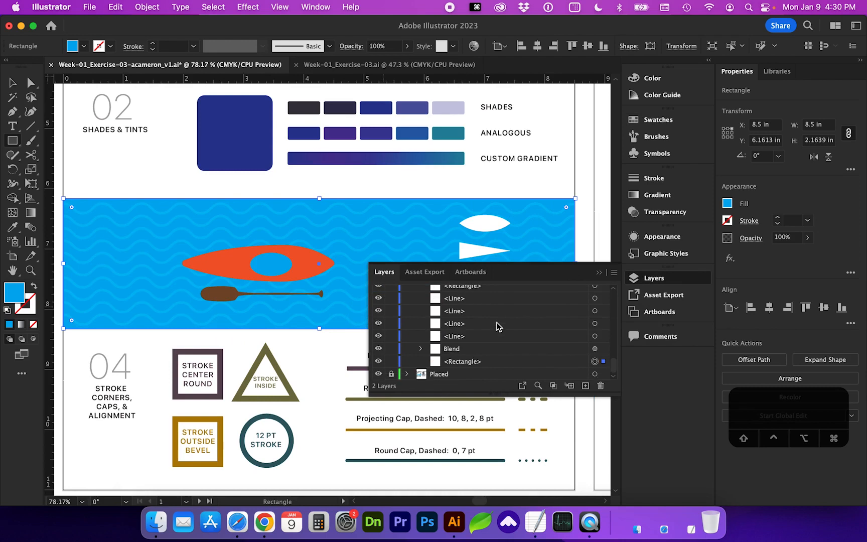
left_click(465, 365)
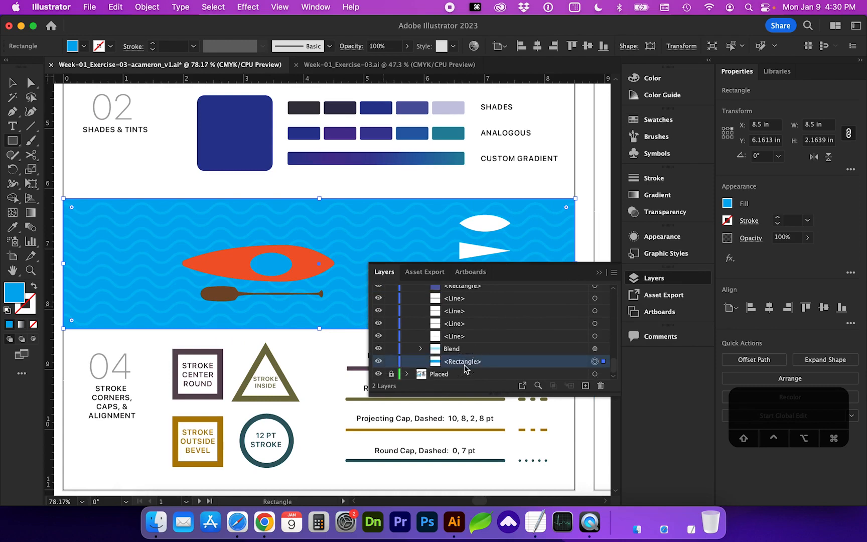
left_click(379, 362)
left_click(379, 361)
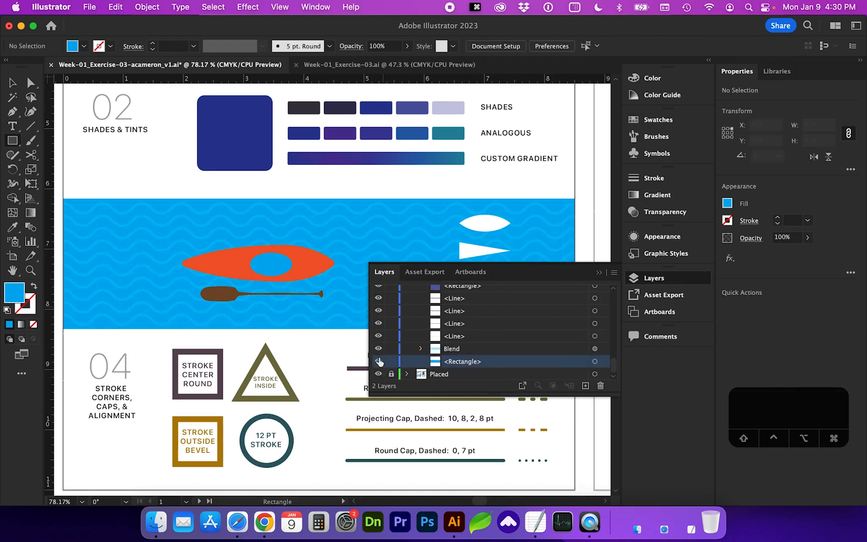
Step: Examine the wavy-line Blend's place in Layer 1's stacking order and close the object list
left_click(379, 350)
left_click(473, 347)
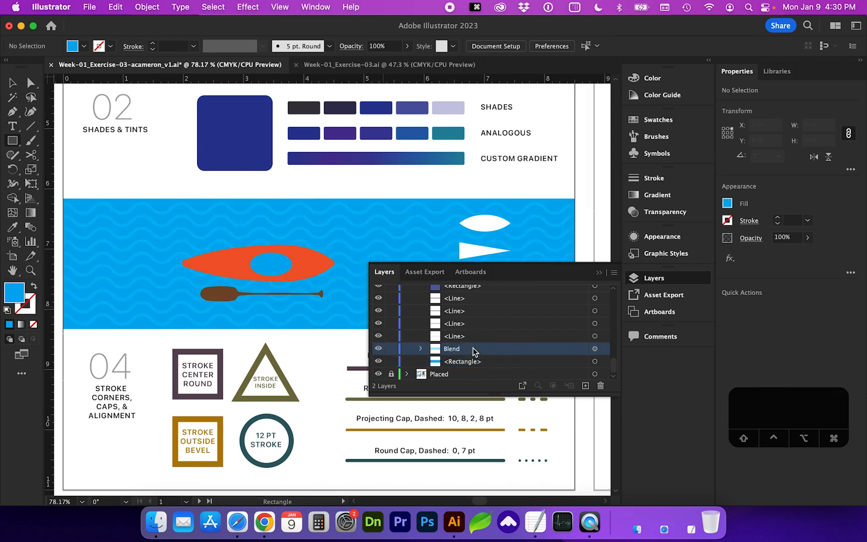
left_click(655, 279)
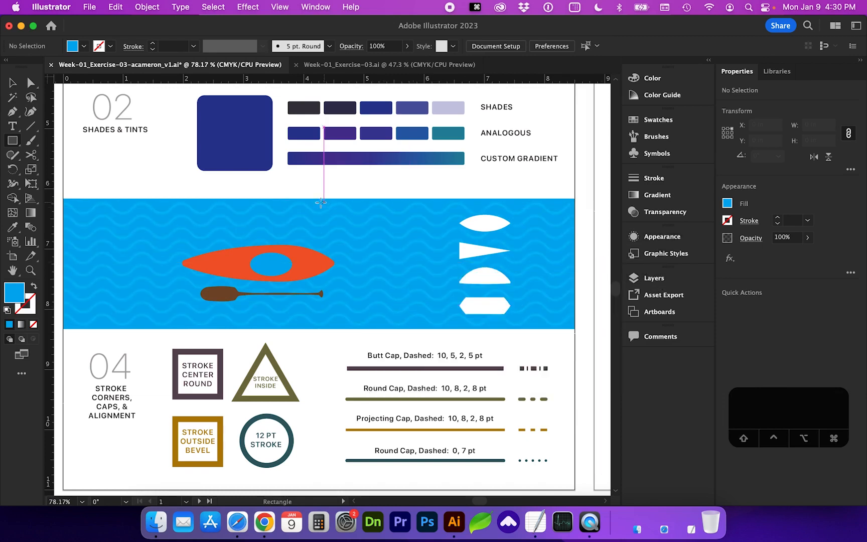
key("super")
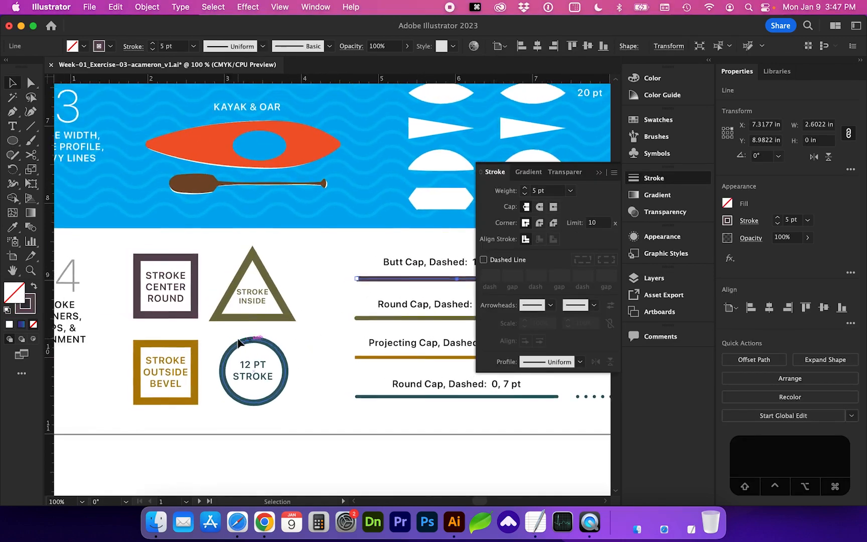
Step: Give the purple "Stroke Center Round" square a round corner join and align the olive triangle's stroke to the inside
scroll(160, 346, "down", 2)
scroll(160, 346, "left", 2)
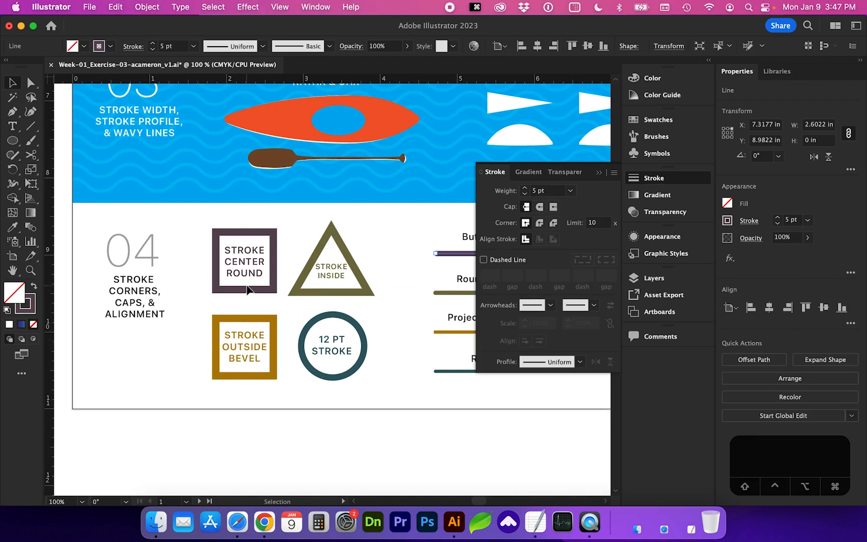
left_click(223, 279)
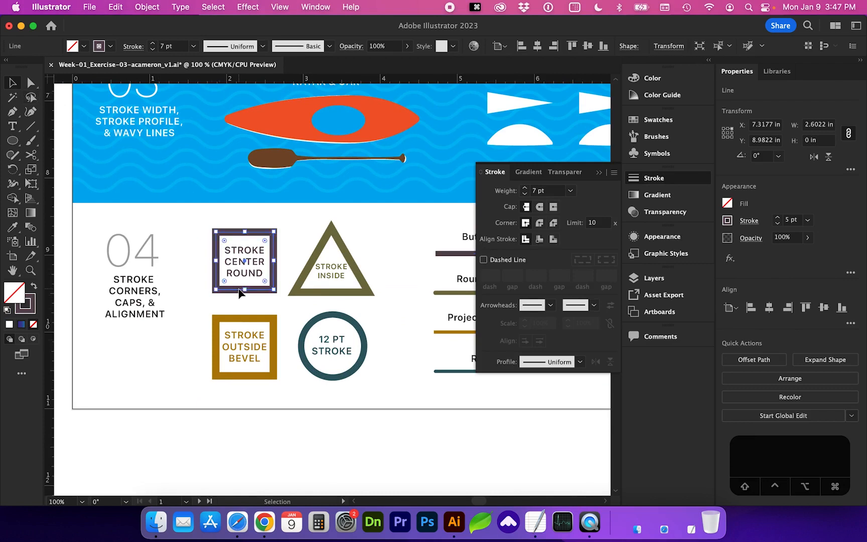
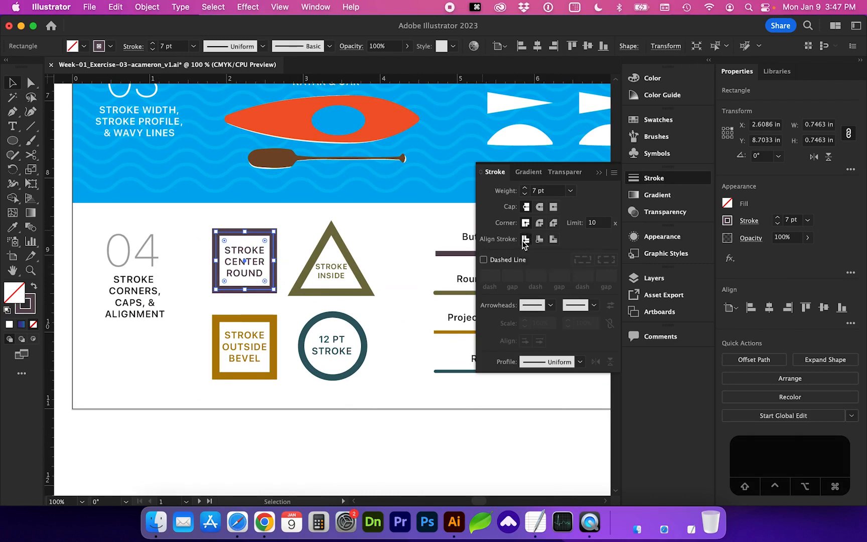
left_click(541, 224)
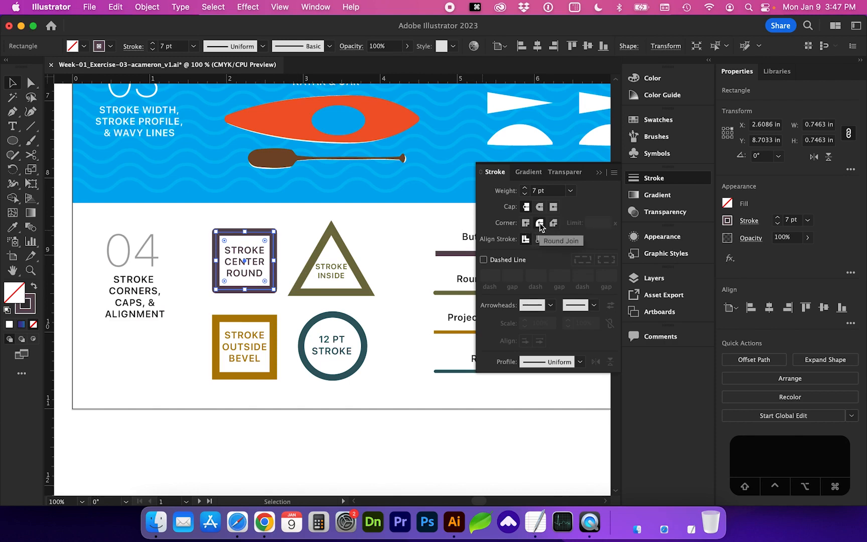
left_click(354, 265)
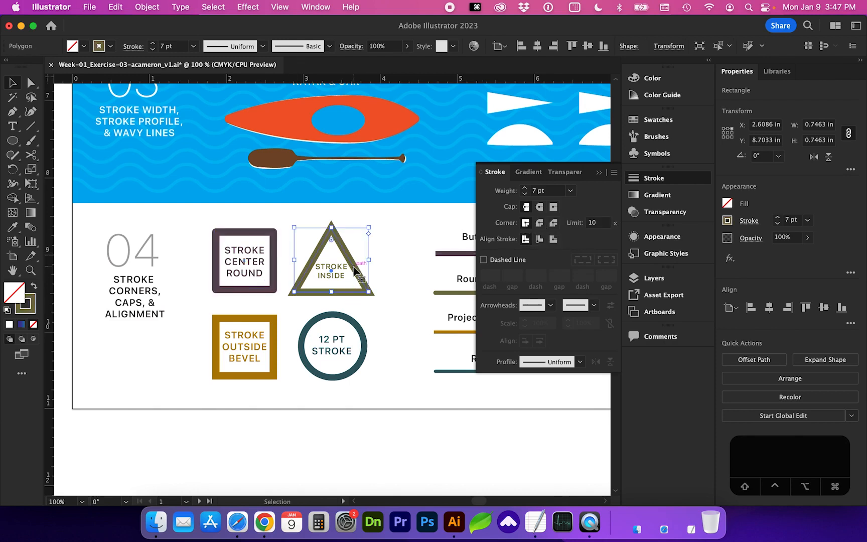
left_click(540, 239)
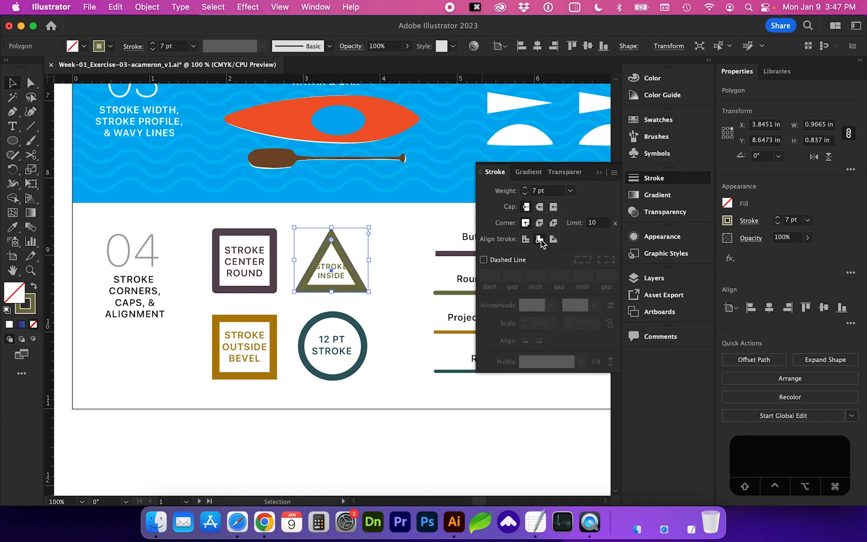
Step: Align the gold "Stroke Outside Bevel" square's stroke to the outside and give it a bevel corner join
left_click(261, 319)
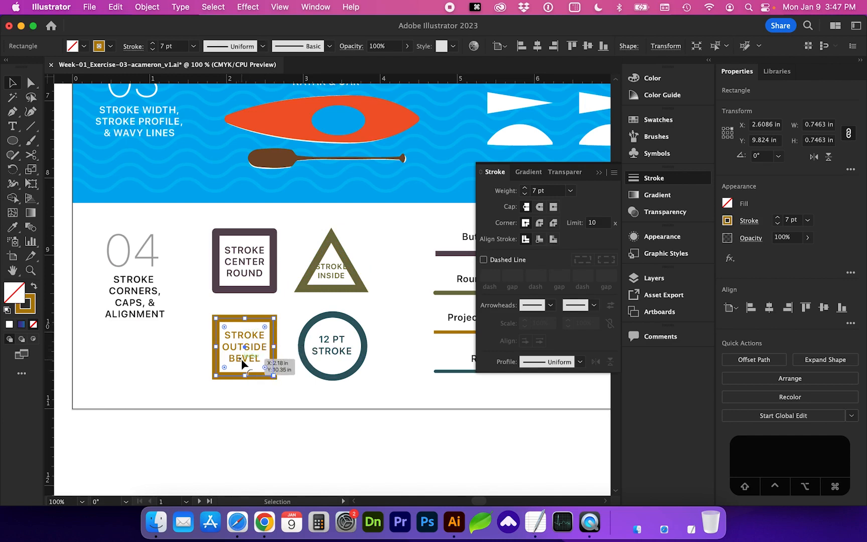
left_click(554, 240)
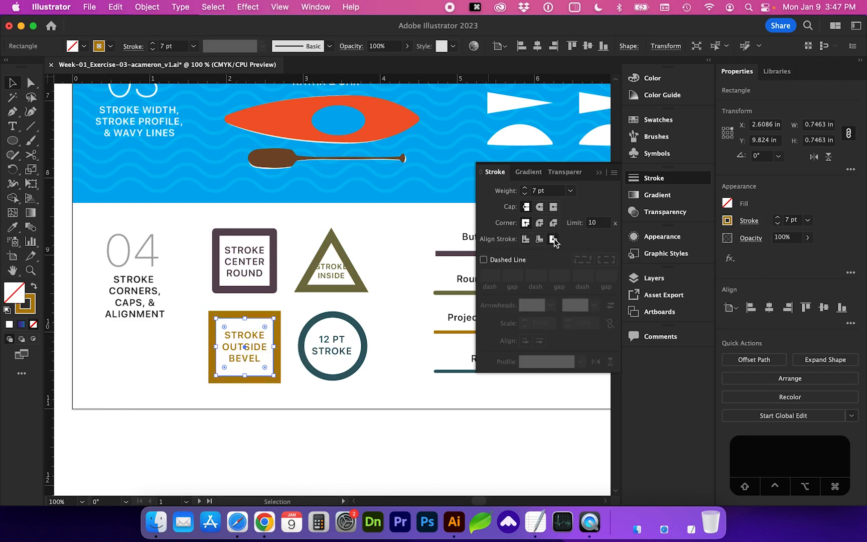
left_click(554, 224)
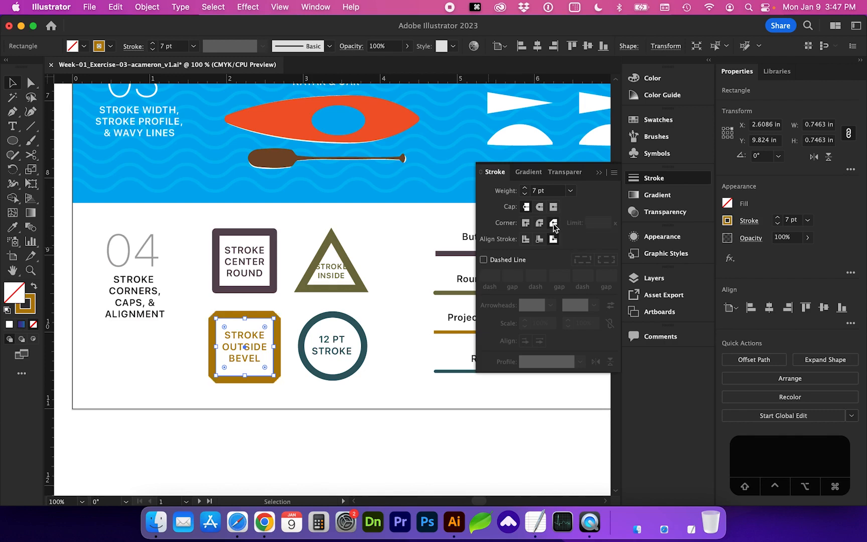
Step: Set the stroke weight of the teal circle in exercise 04 to 12 pt
left_click(365, 345)
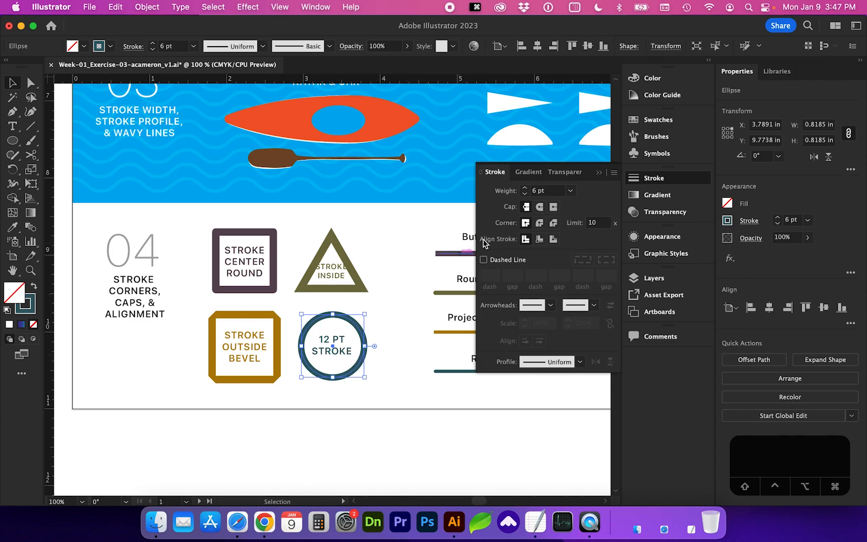
left_click(537, 192)
type("12")
key("Return")
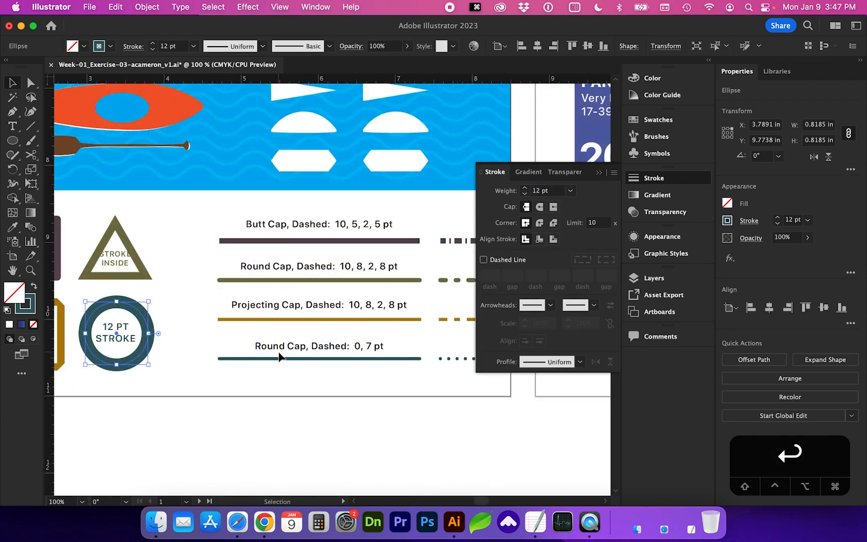
Step: Turn on a dashed stroke for the purple line under the Butt Cap label
scroll(291, 369, "right", 2)
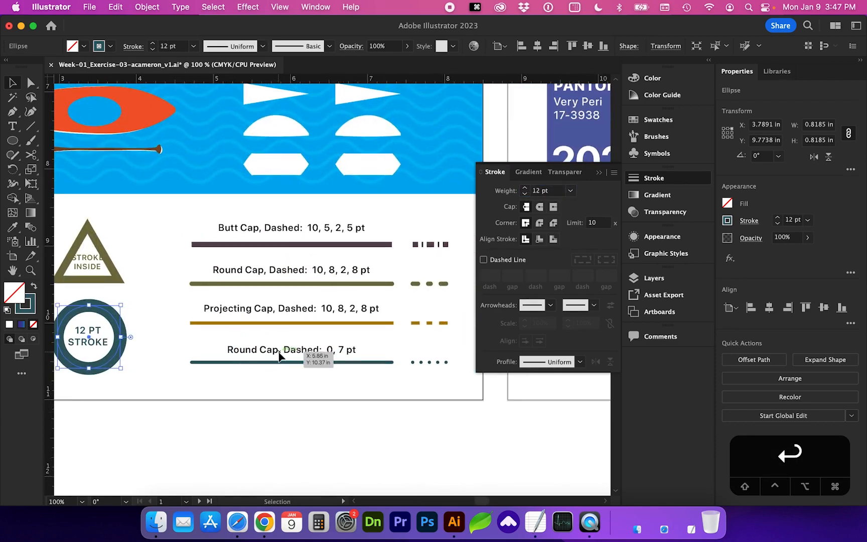
left_click(317, 247)
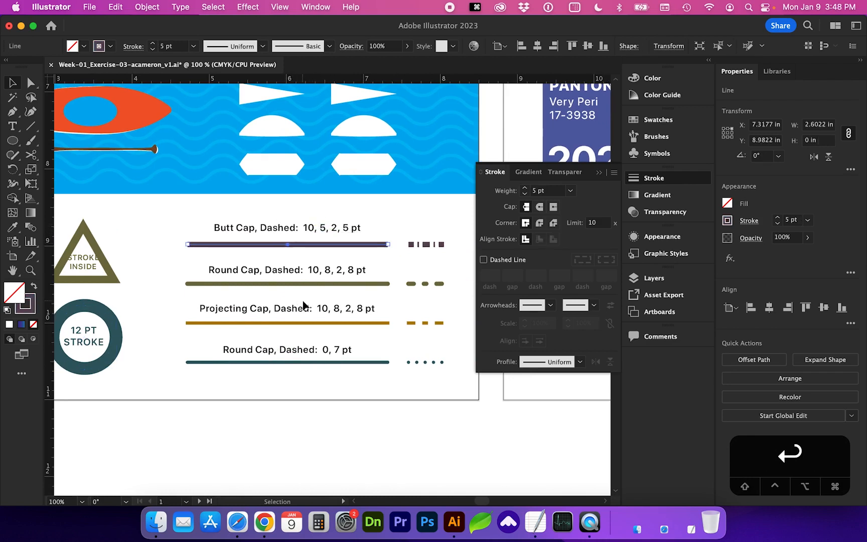
scroll(300, 304, "right", 2)
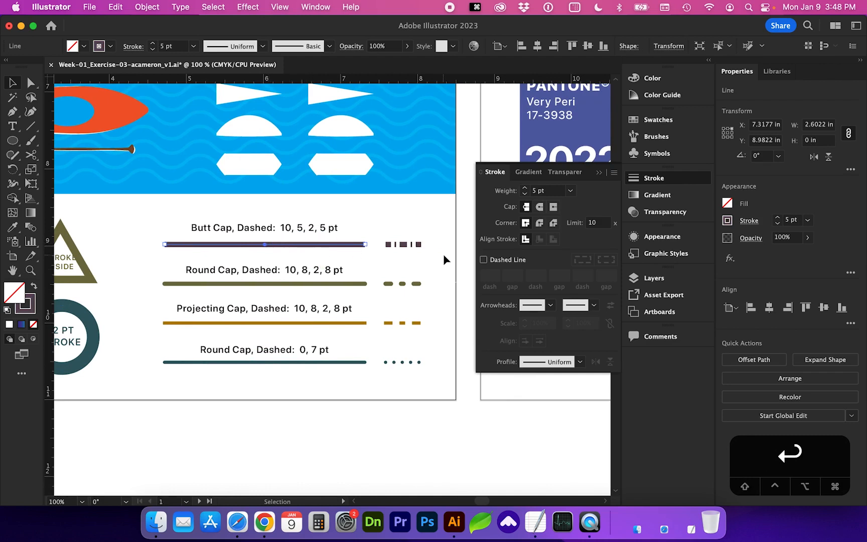
left_click(657, 179)
left_click(657, 179)
left_click(484, 260)
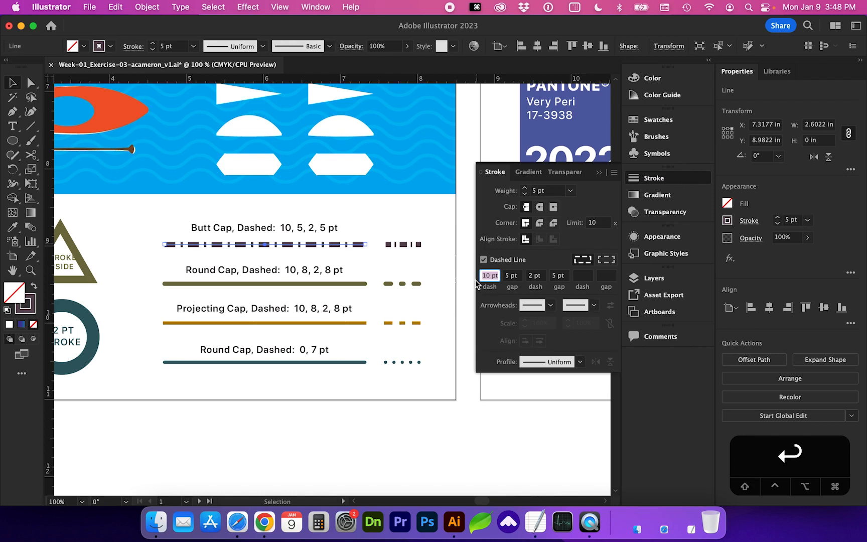
Step: Clear the preset dash and gap values from the purple Butt Cap line
key("Tab")
key("BackSpace")
key("Tab")
key("BackSpace")
key("BackSpace")
key("Tab")
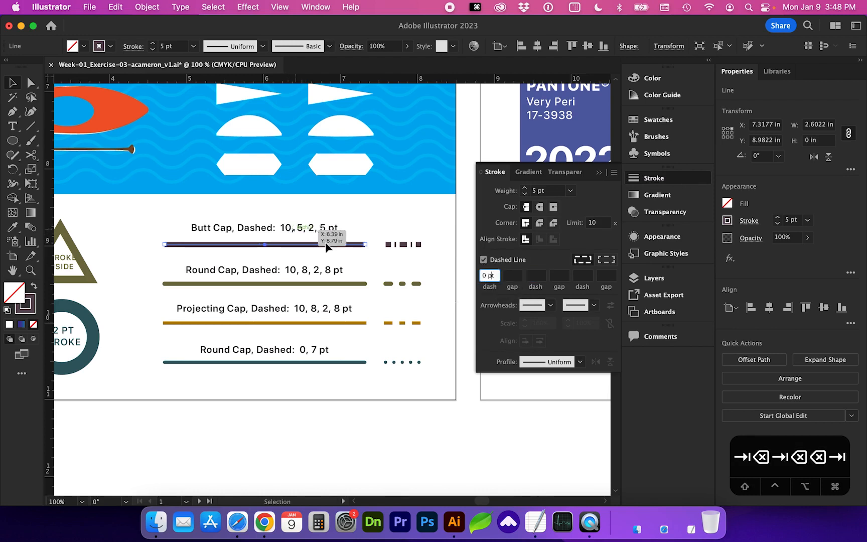
Step: Set the purple Butt Cap line's pattern to 10 pt dash, 5 pt gap, 2 pt dash and 5 pt gap
left_click(490, 275)
type("10")
key("Tab")
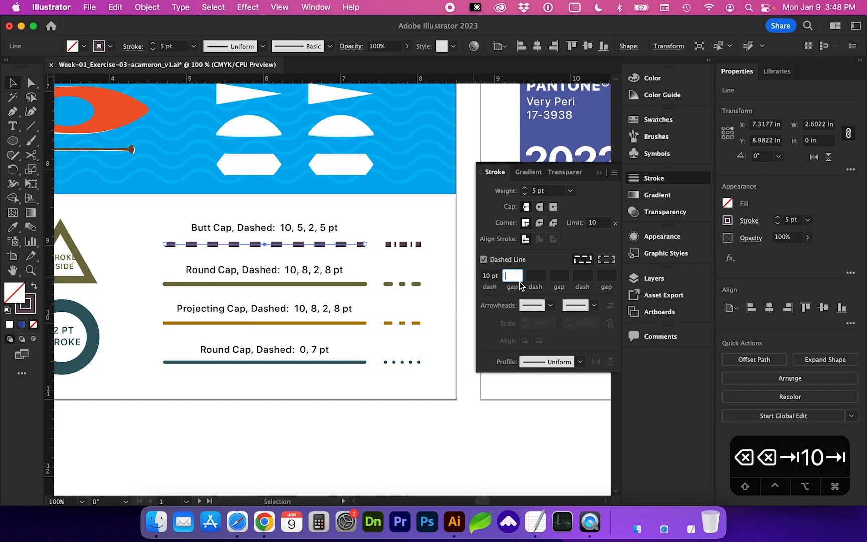
type("5")
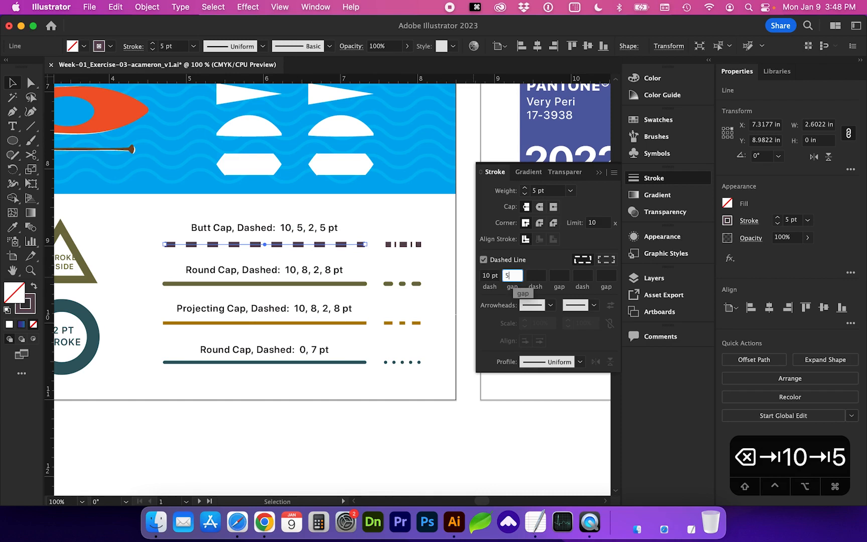
key("Tab")
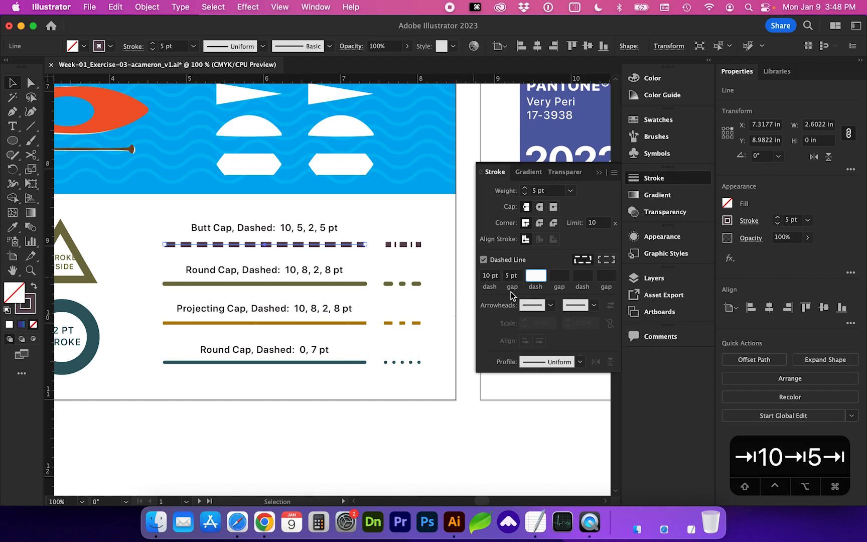
type("2")
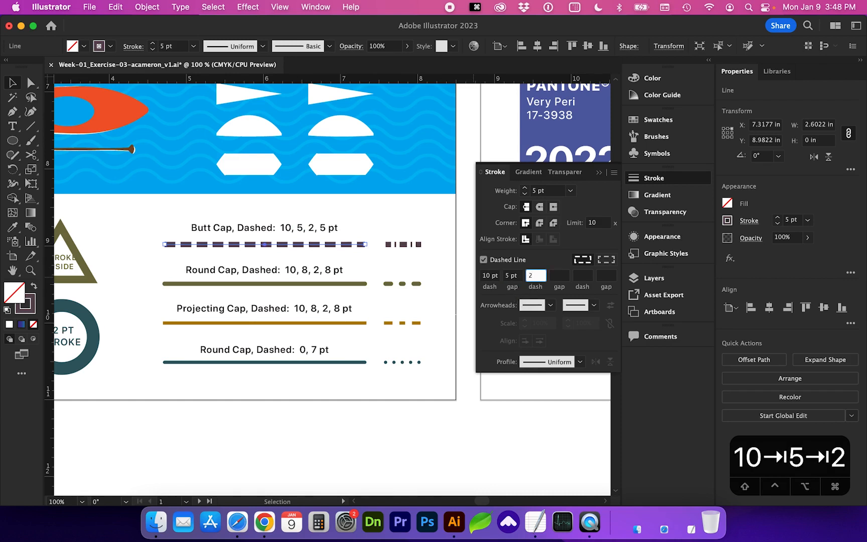
key("Tab")
type("5")
key("Tab")
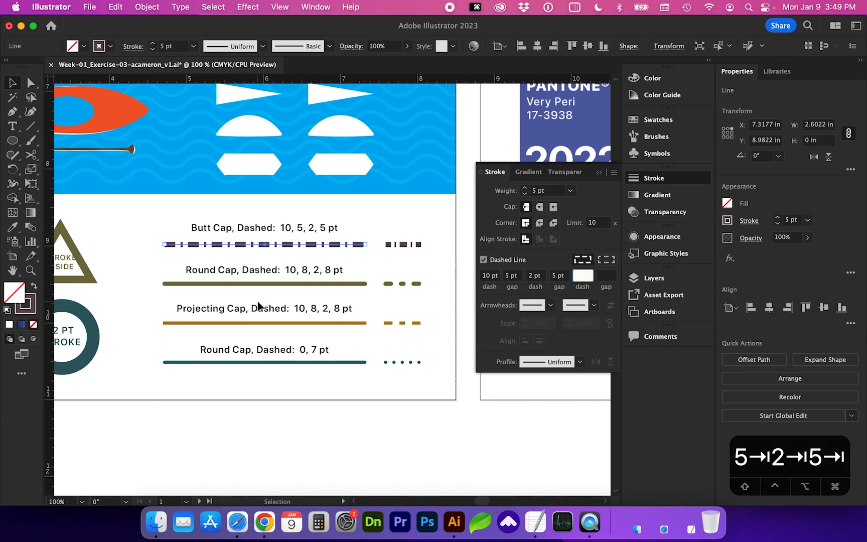
Step: Give the olive line round caps and the gold line projecting caps, both with a 10, 8, 2, 8 pt dash pattern
left_click(205, 284)
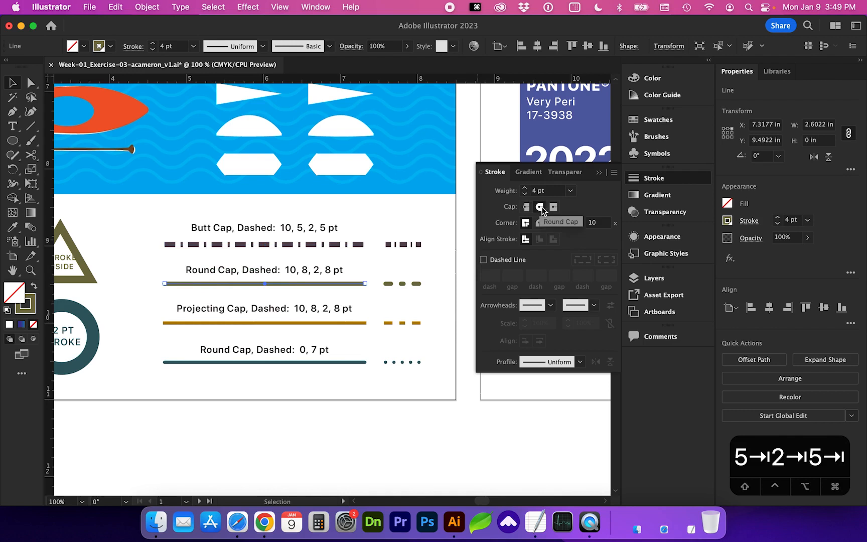
left_click(484, 260)
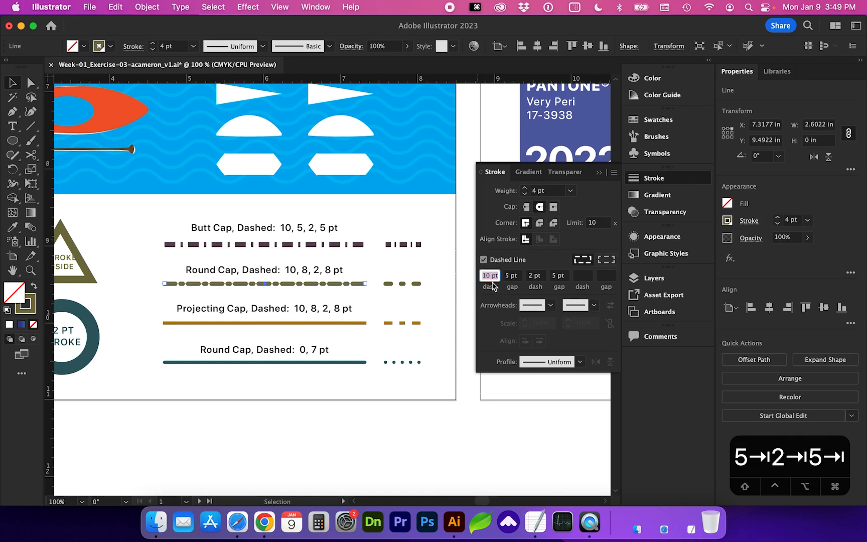
left_click(509, 275)
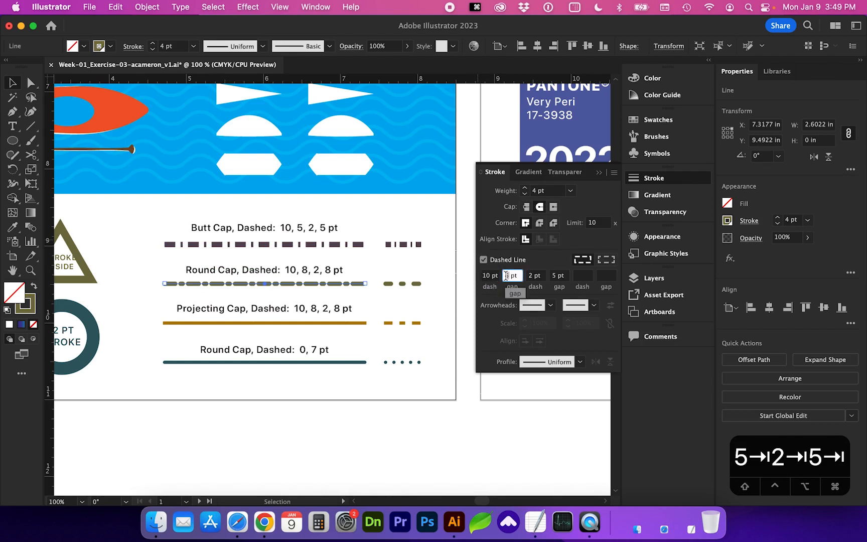
type("8")
key("Tab")
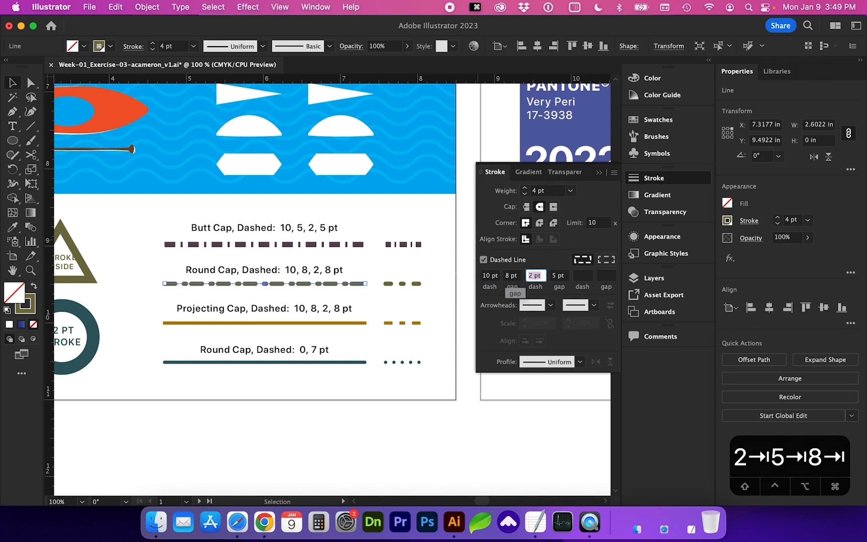
key("Tab")
type("8")
key("Tab")
left_click(308, 324)
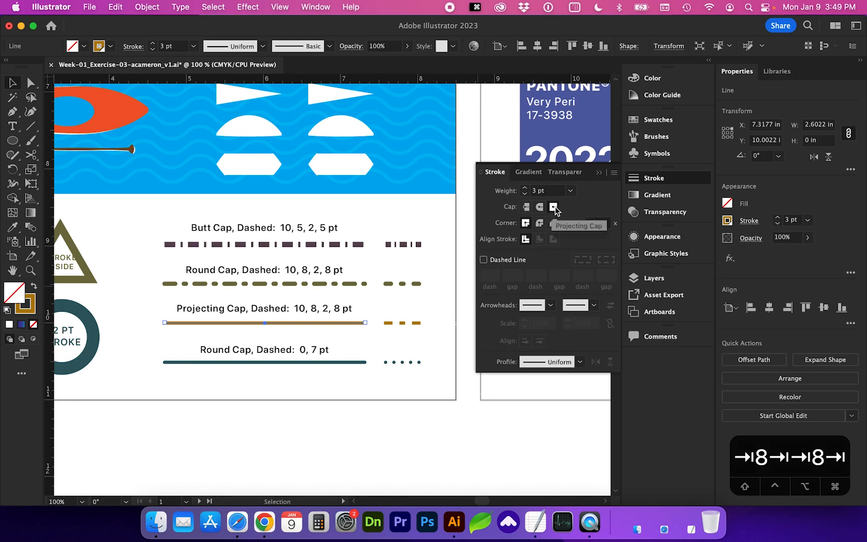
left_click(483, 260)
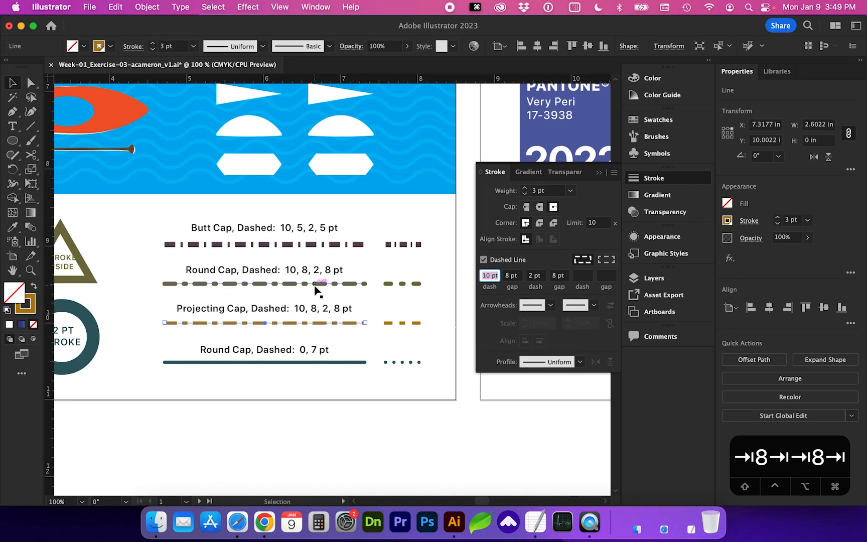
Step: Give the teal line under the last Round Cap label round caps and a dashed stroke
left_click(319, 363)
scroll(271, 403, "down", 1)
scroll(271, 403, "down", 1)
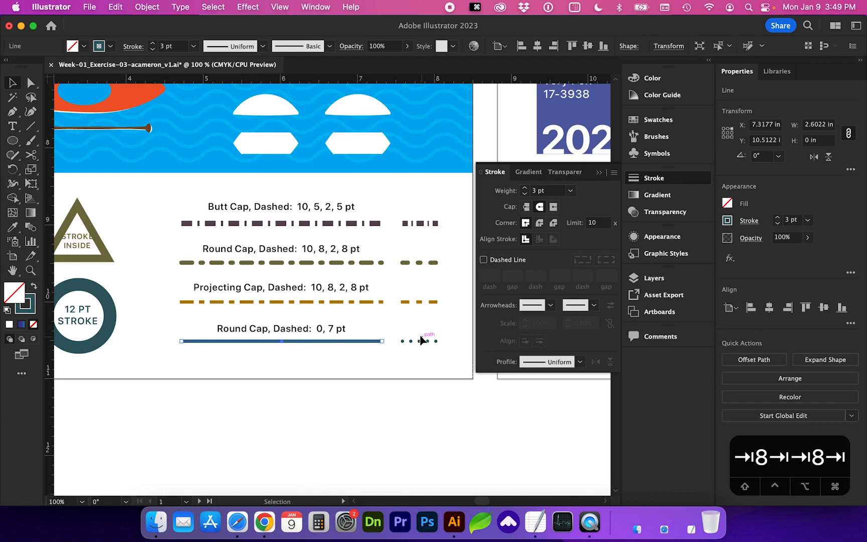
left_click(540, 205)
left_click(483, 260)
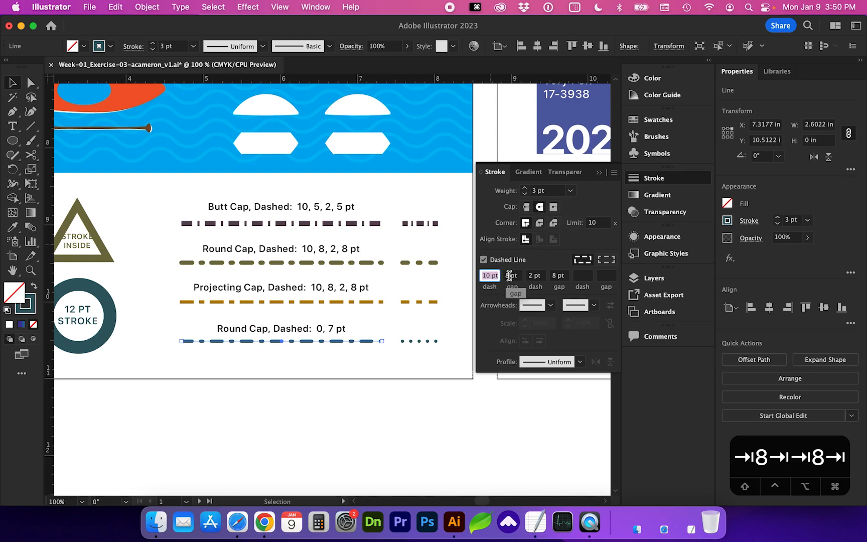
Step: Set the teal line's dash to 0 pt and gap to 7 pt, and clear the second dash and gap values
type("0")
key("Tab")
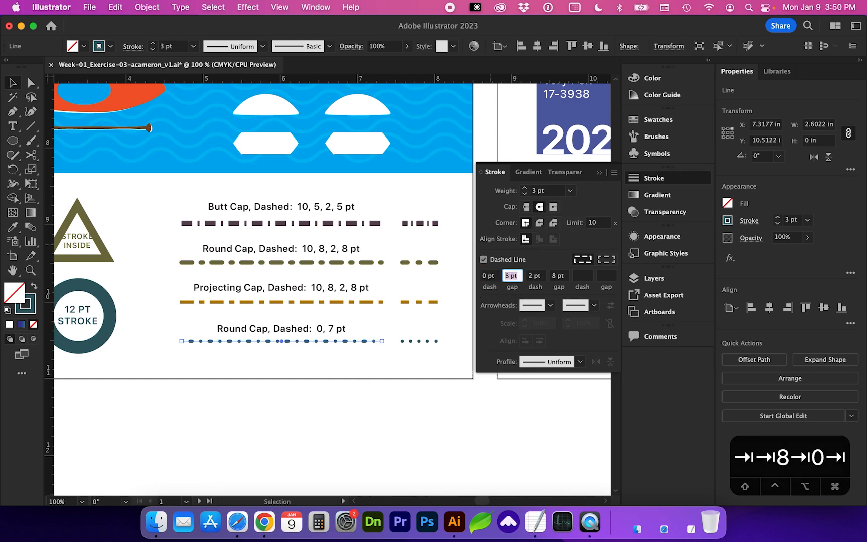
type("7")
key("Tab")
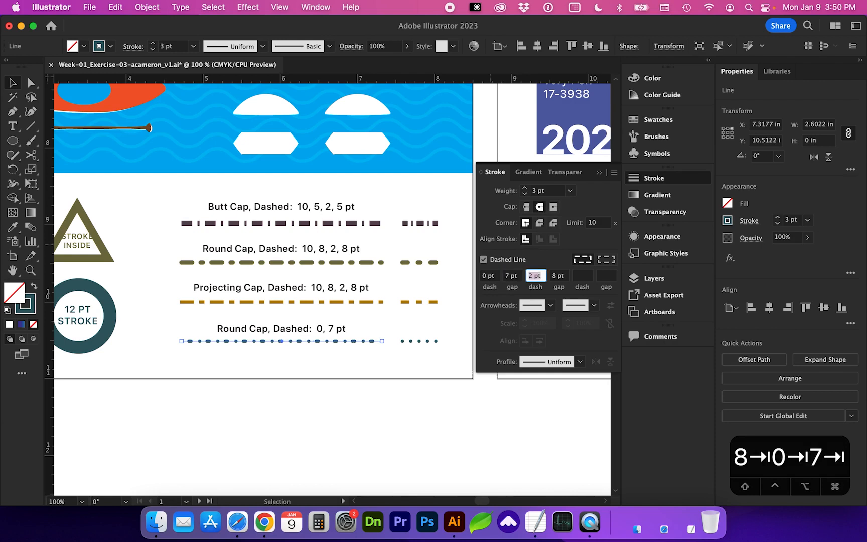
key("BackSpace")
key("Tab")
key("BackSpace")
key("Tab")
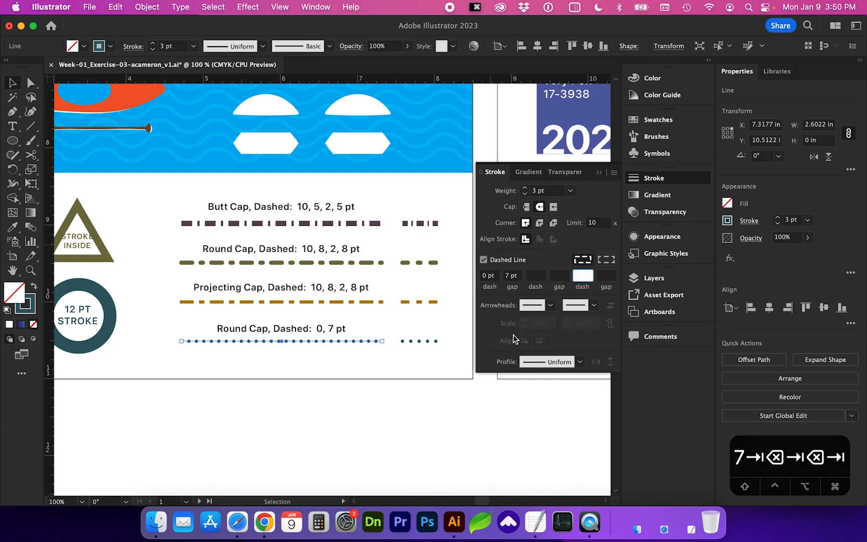
Step: Set the stroke weight of the long dotted teal line under the last Round Cap label to 4 pt
left_click(339, 404)
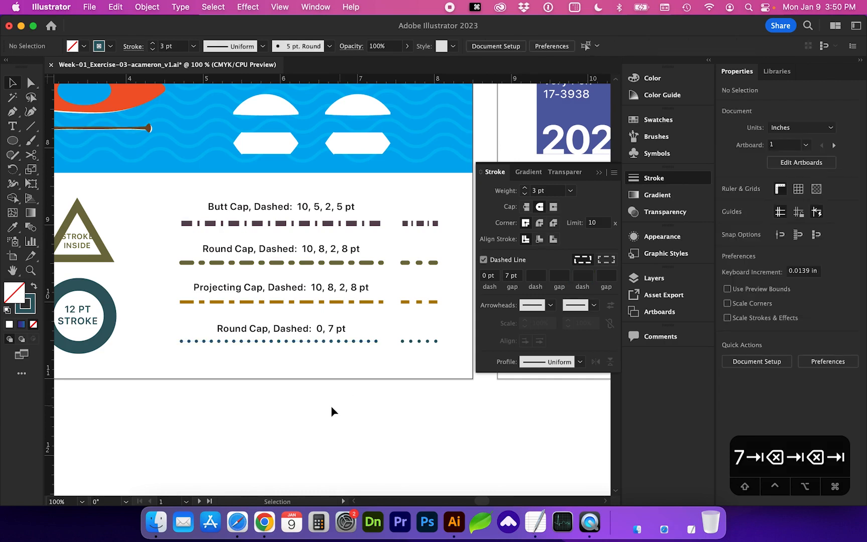
left_click(258, 342)
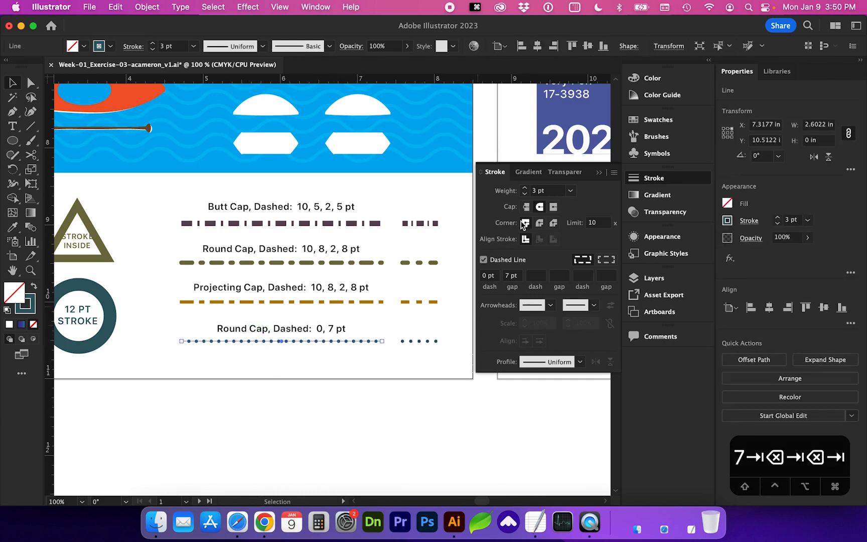
left_click(526, 187)
left_click(526, 187)
left_click(525, 194)
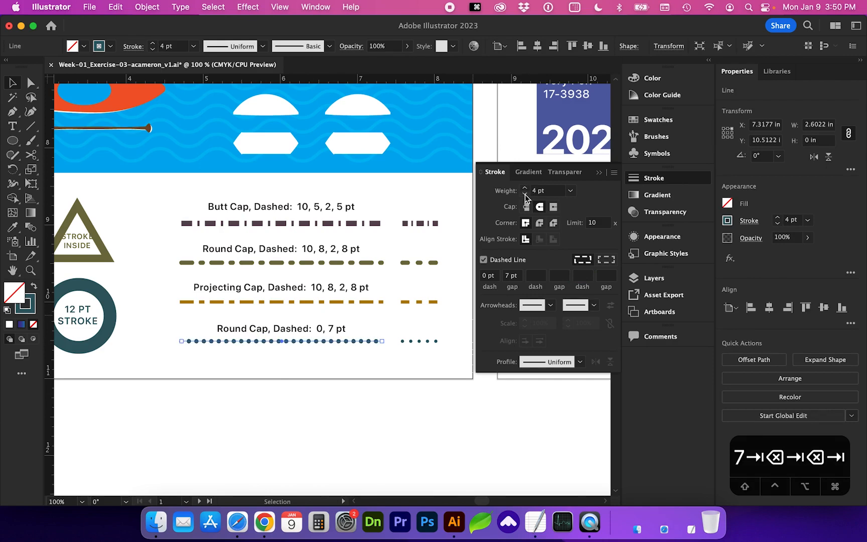
left_click(344, 413)
Step: Save the worksheet document
scroll(344, 414, "left", 5)
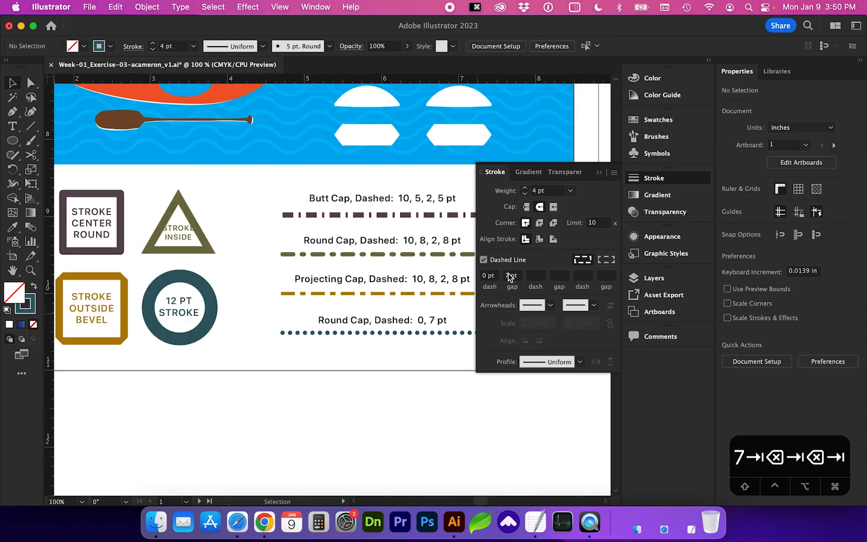
key("super+0")
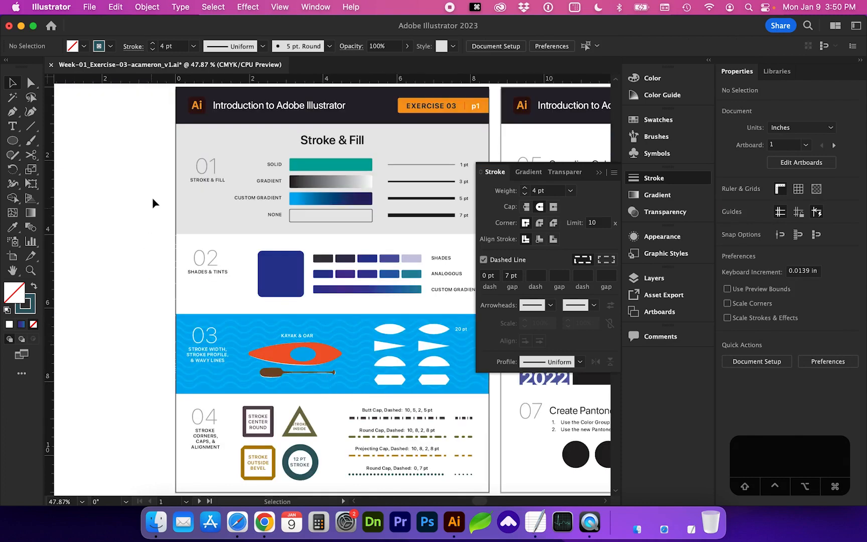
left_click(89, 7)
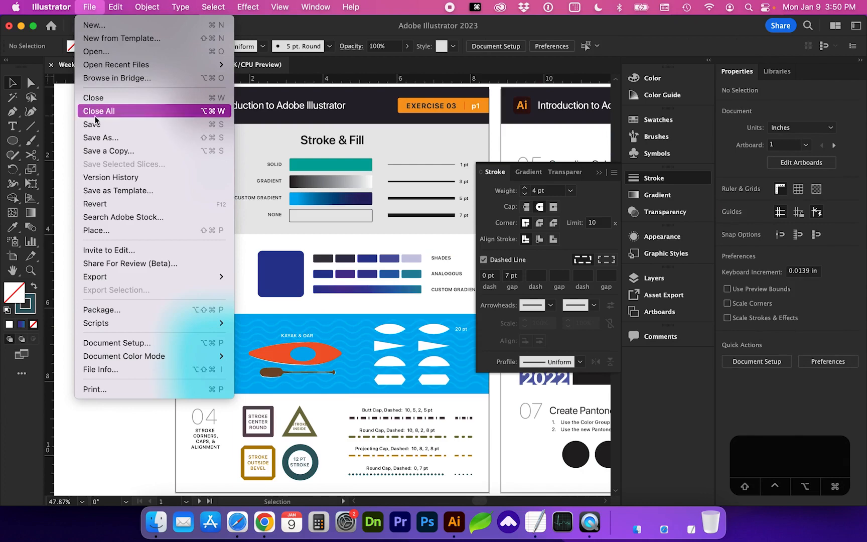
Step: Fill the first circle of exercise 05 with the deep magenta sampled from the base of the photo's upper magnolia
key("z")
scroll(397, 290, "right", 5)
left_click(396, 290)
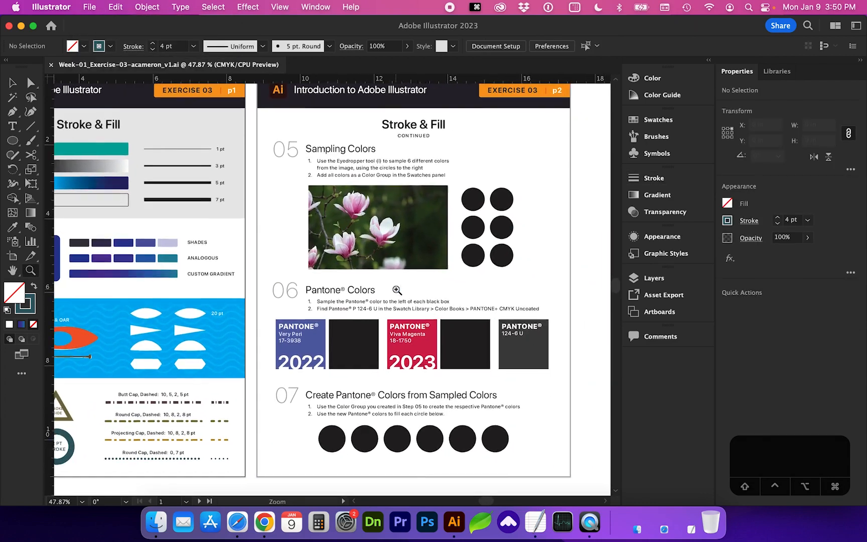
scroll(249, 289, "up", 3)
key("z")
left_click(13, 83)
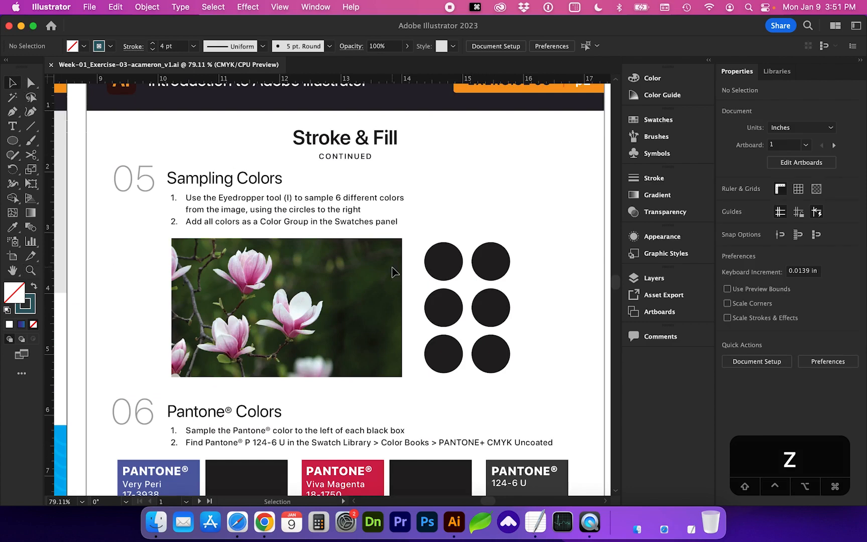
left_click(452, 260)
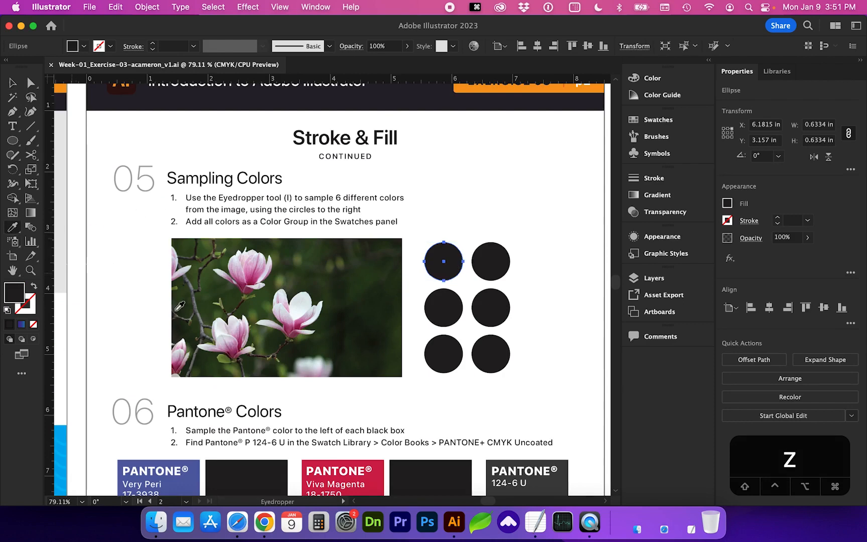
key("z")
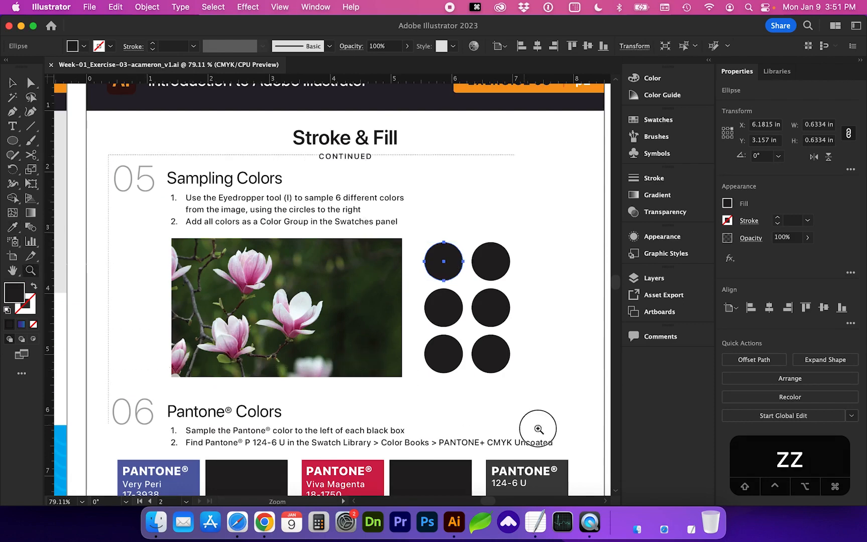
scroll(511, 410, "up", 2)
scroll(301, 341, "down", 1)
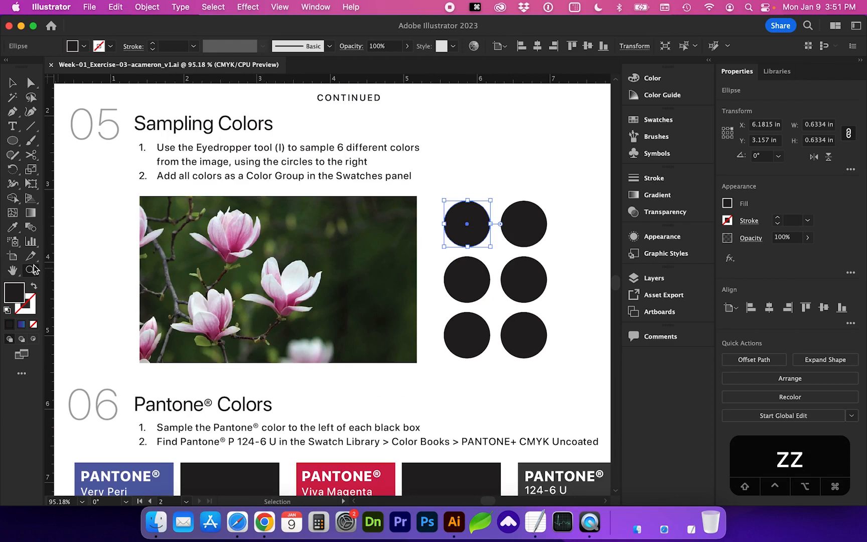
left_click(13, 227)
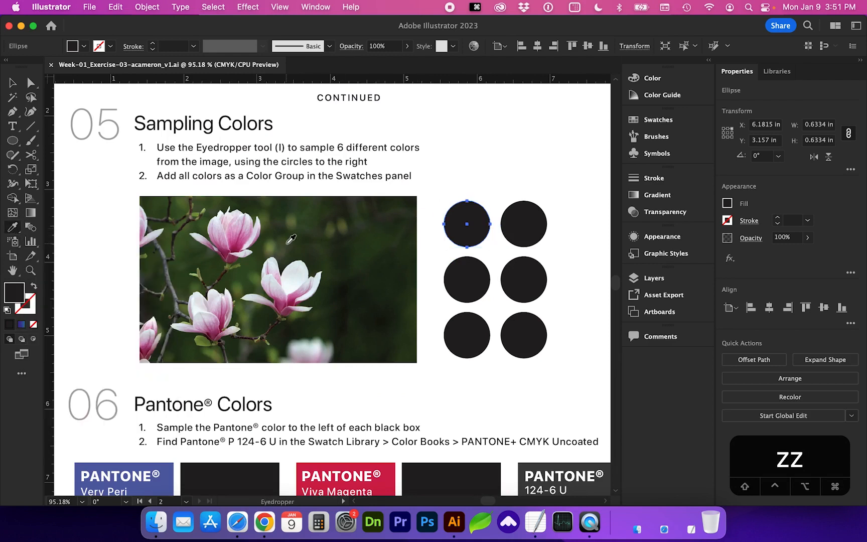
left_click(240, 246)
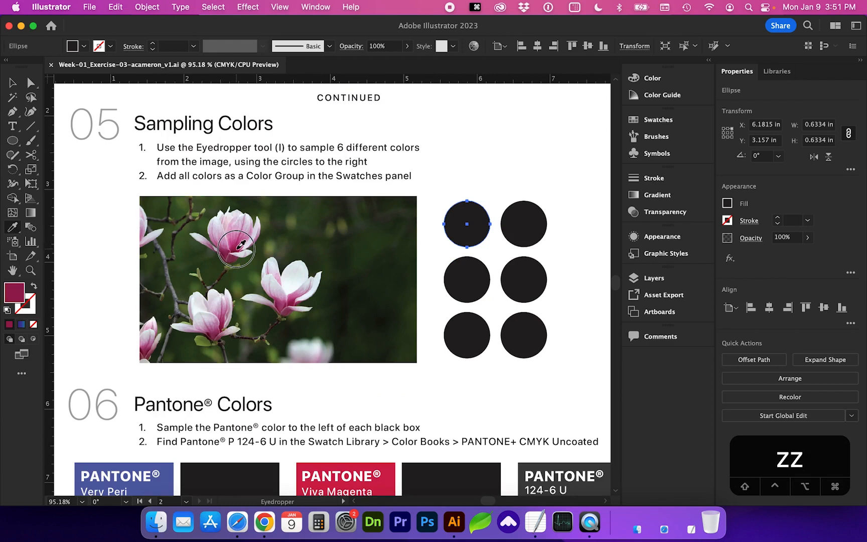
Step: Fill the middle circle of the first column with the dark green sampled from the photo's background
left_click(12, 82)
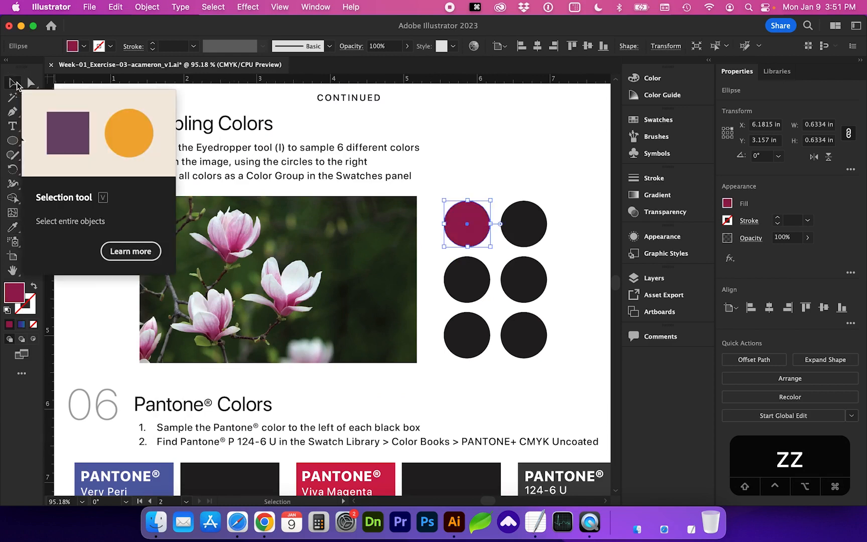
left_click(474, 284)
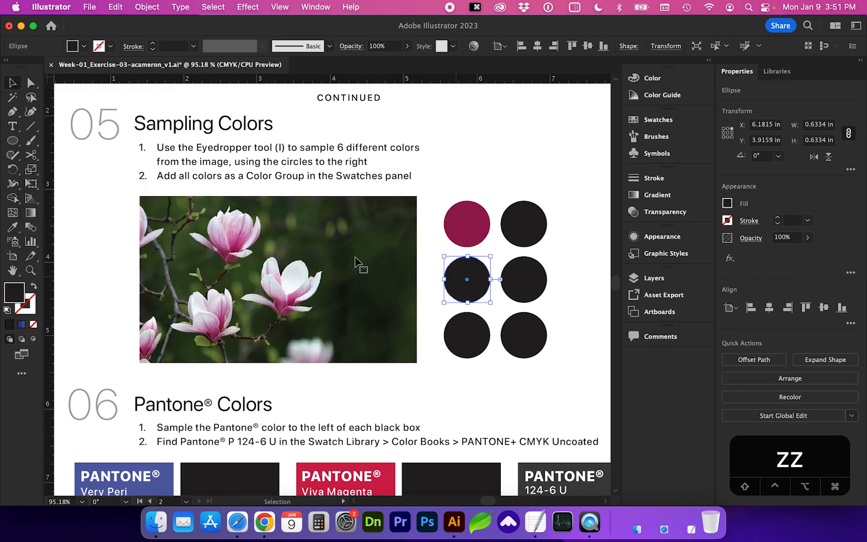
left_click(13, 230)
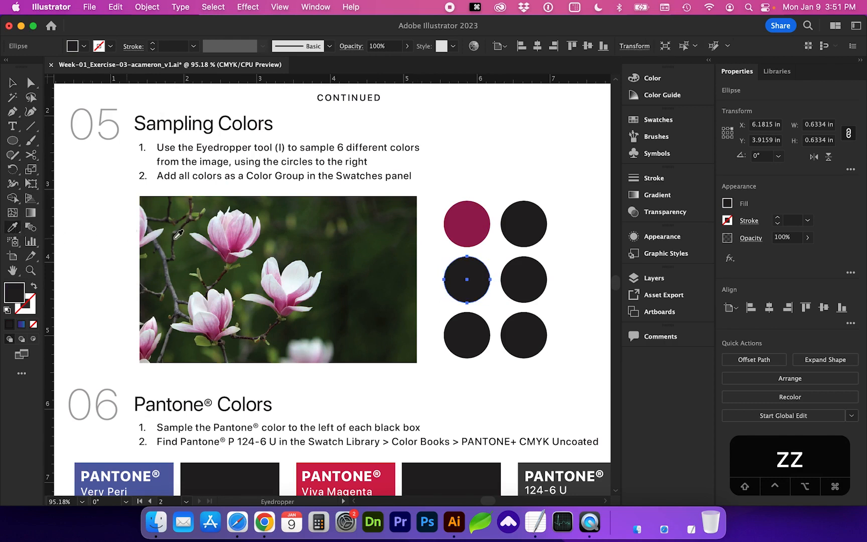
left_click(350, 256)
Step: Fill the lowest circle of the first column with the medium green sampled from the foliage near the lower magnolia
left_click(13, 84)
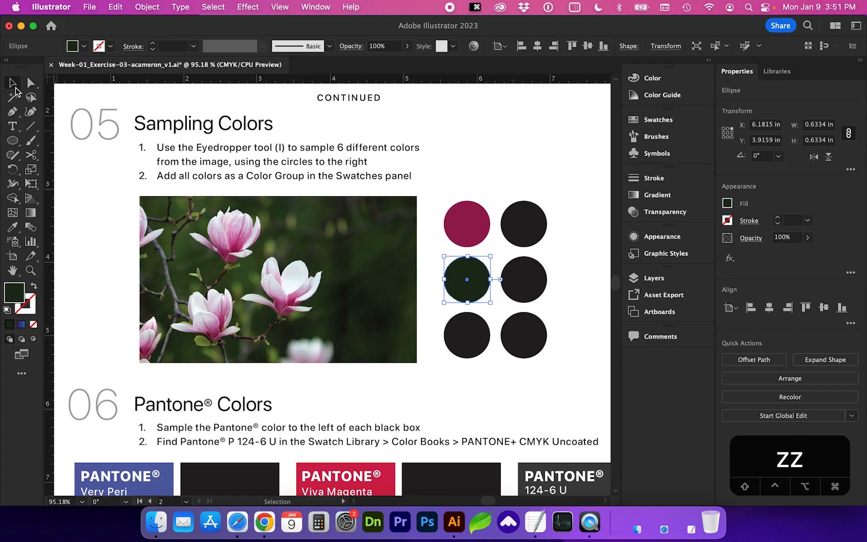
left_click(465, 350)
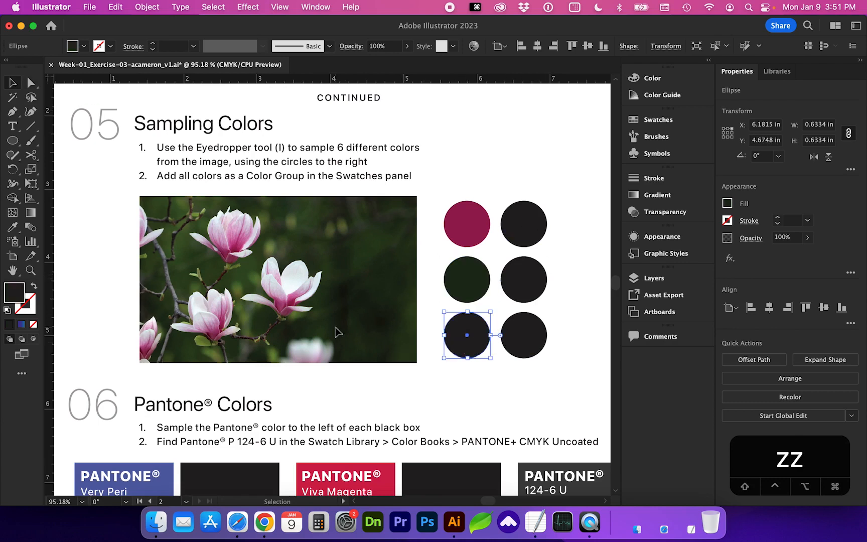
left_click(13, 228)
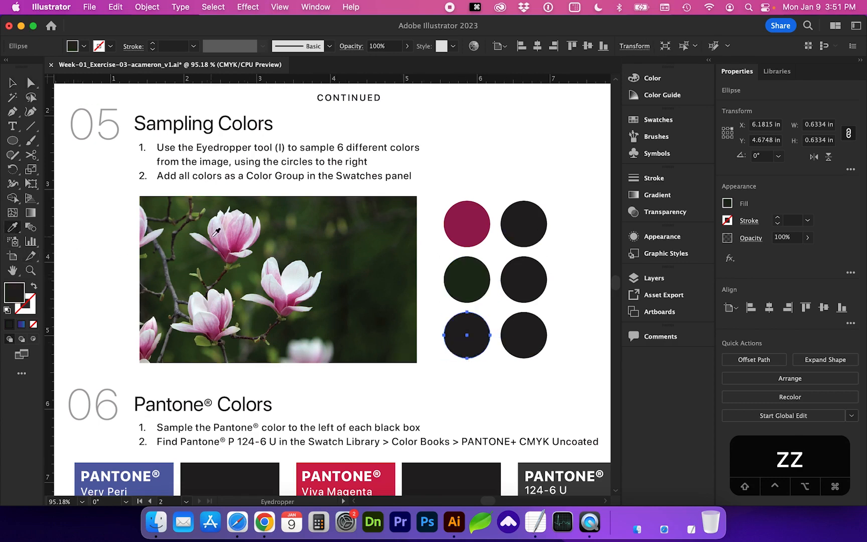
left_click(193, 283)
Step: Fill the uppermost circle of the second column with the light pink sampled from the upper magnolia's petals
left_click(13, 84)
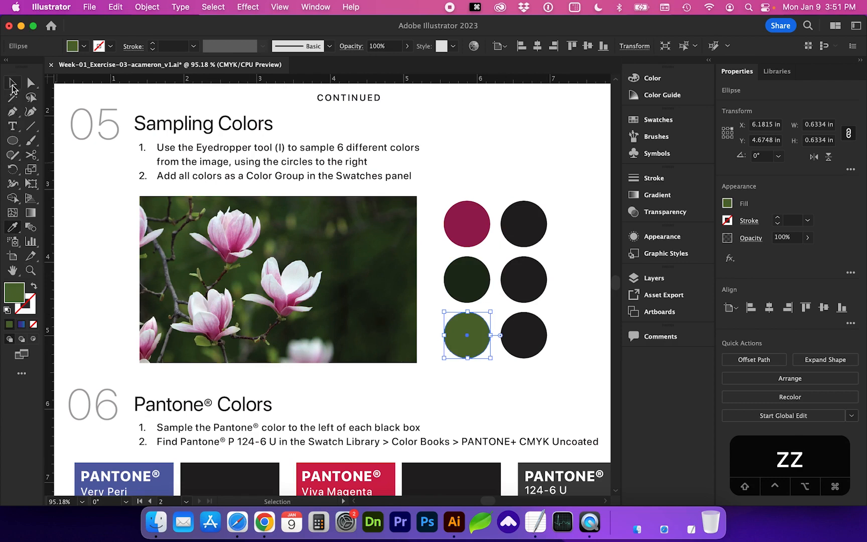
left_click(506, 234)
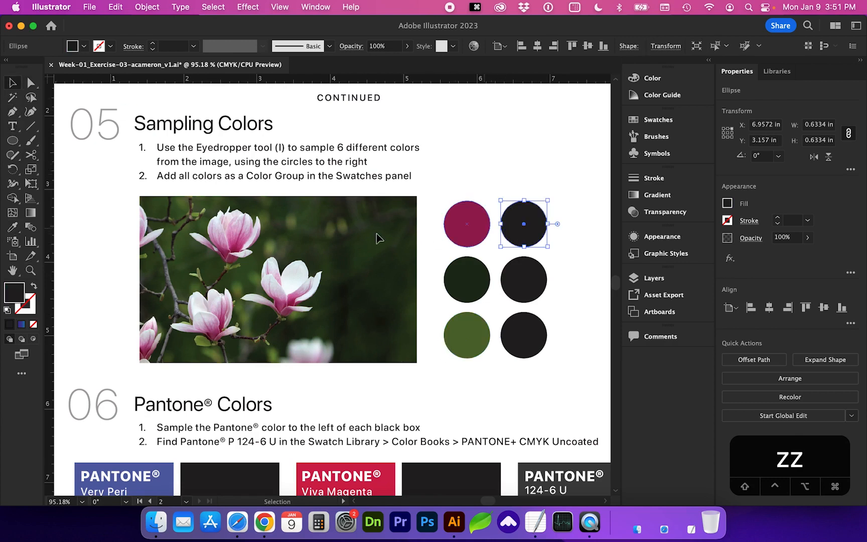
left_click(13, 227)
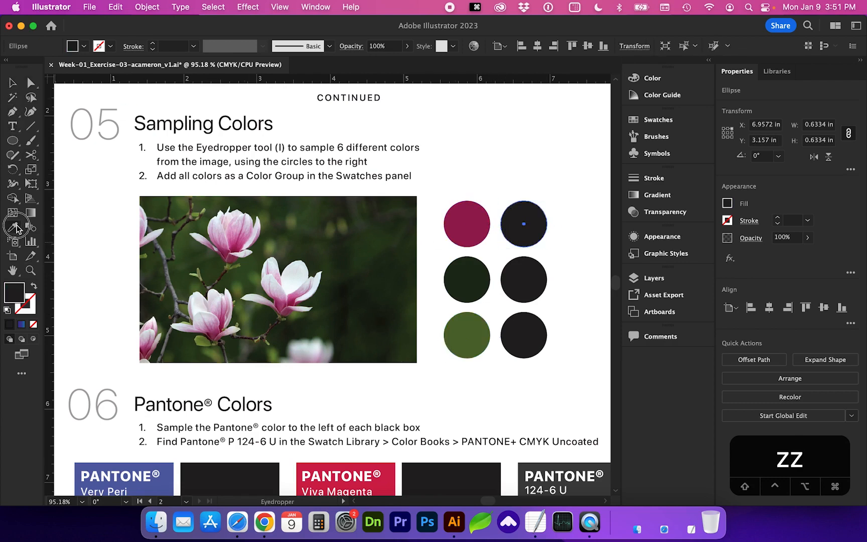
left_click(242, 227)
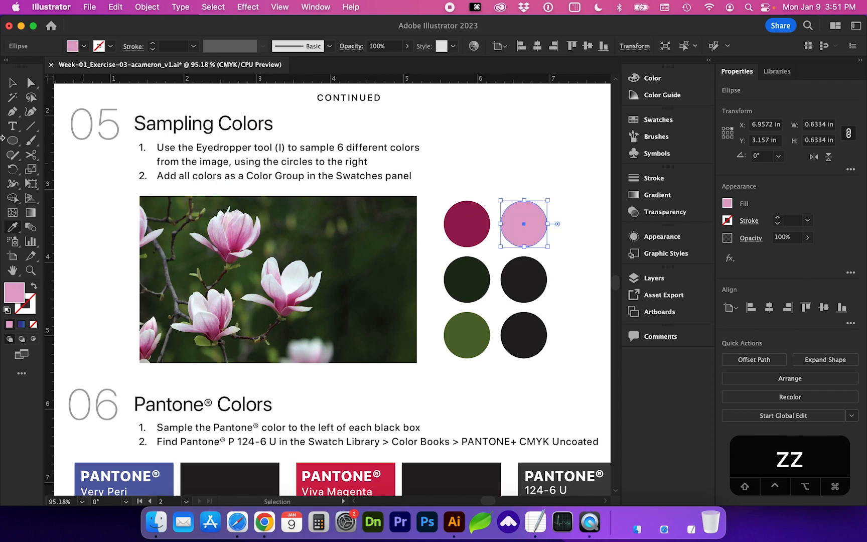
Step: Fill the middle circle of the second column with the brown sampled from the branch below the upper magnolia
left_click(13, 83)
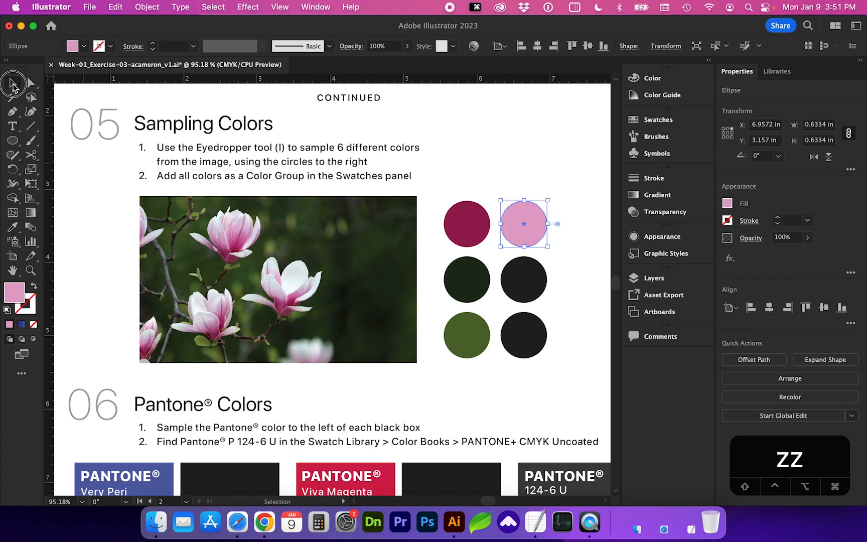
left_click(510, 281)
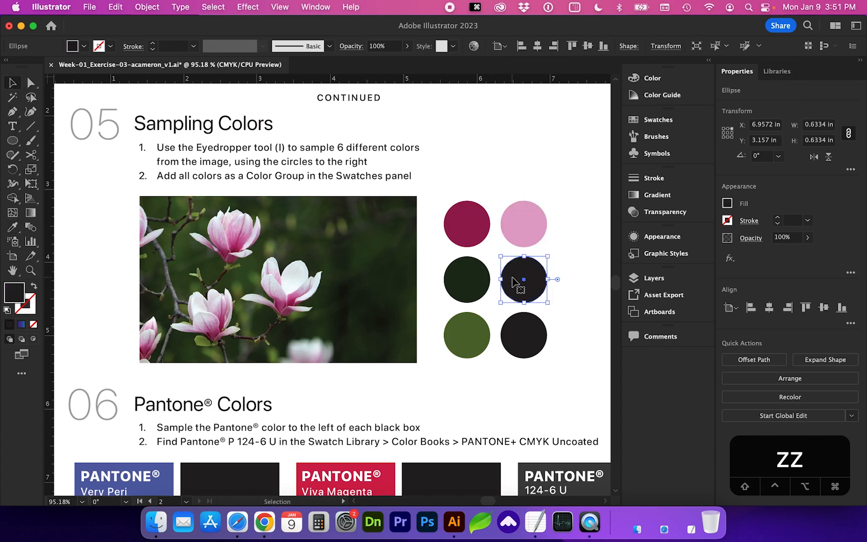
left_click(12, 228)
left_click(223, 276)
left_click(227, 270)
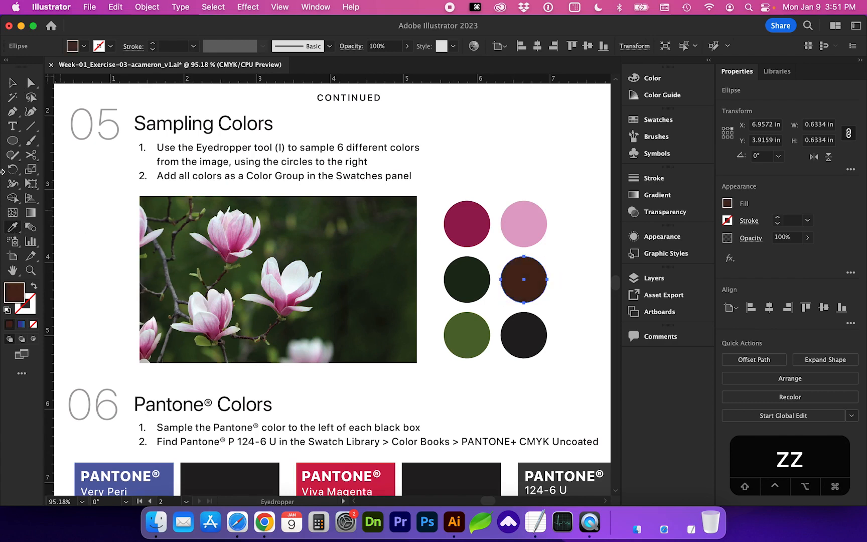
Step: Fill the last circle of the second column with the pale green sampled from the small leaf between the magnolias
left_click(13, 83)
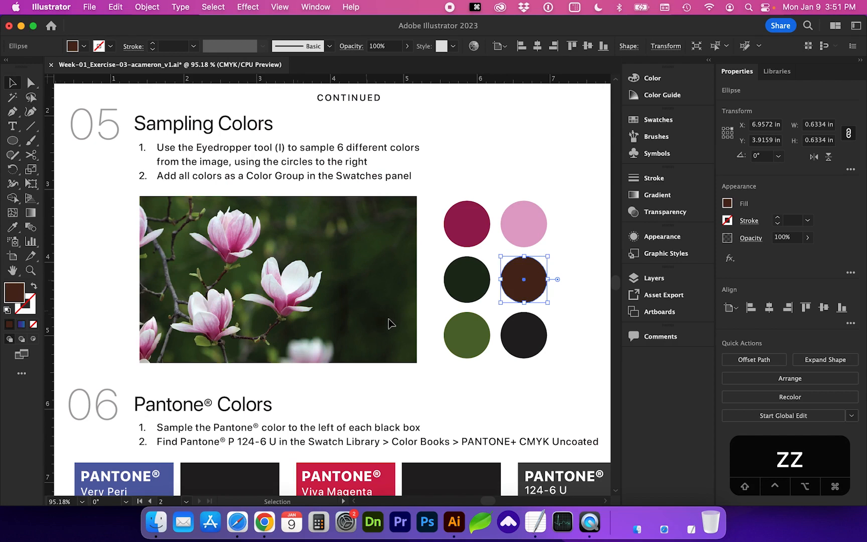
left_click(526, 349)
left_click(13, 227)
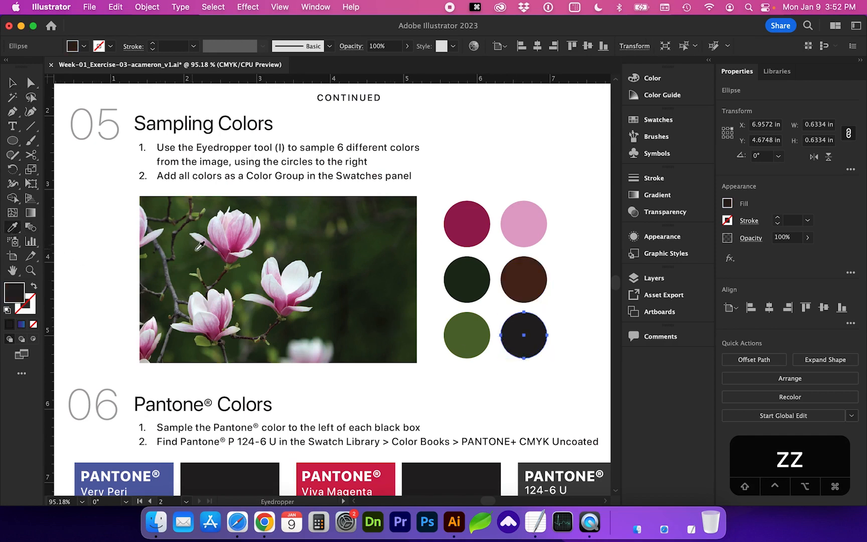
left_click(197, 272)
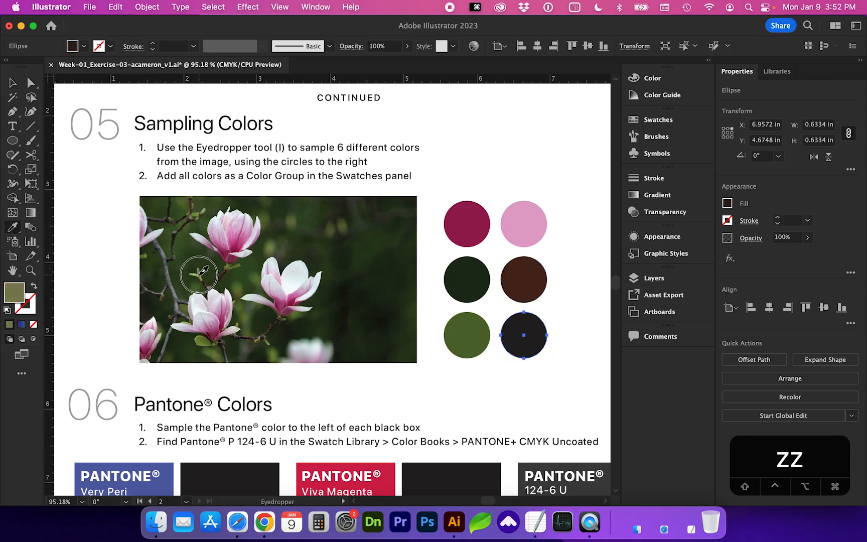
left_click_drag(198, 272, 202, 272)
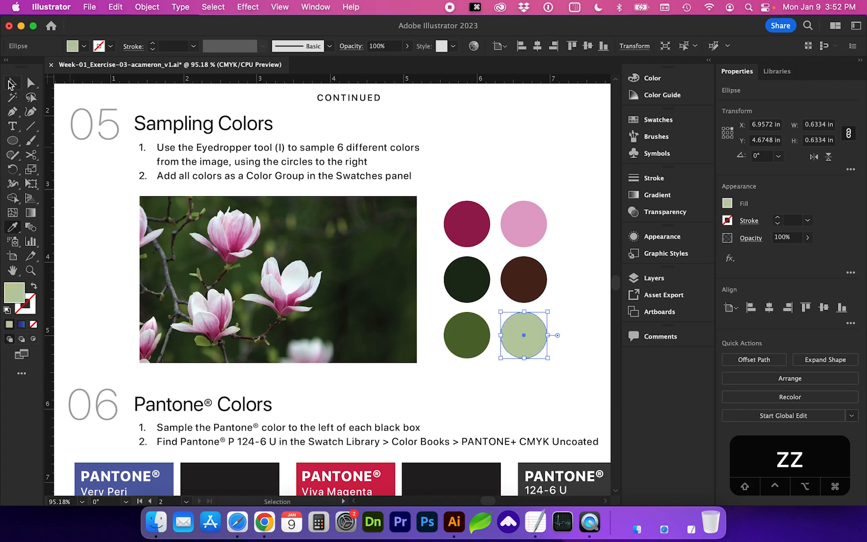
key("v")
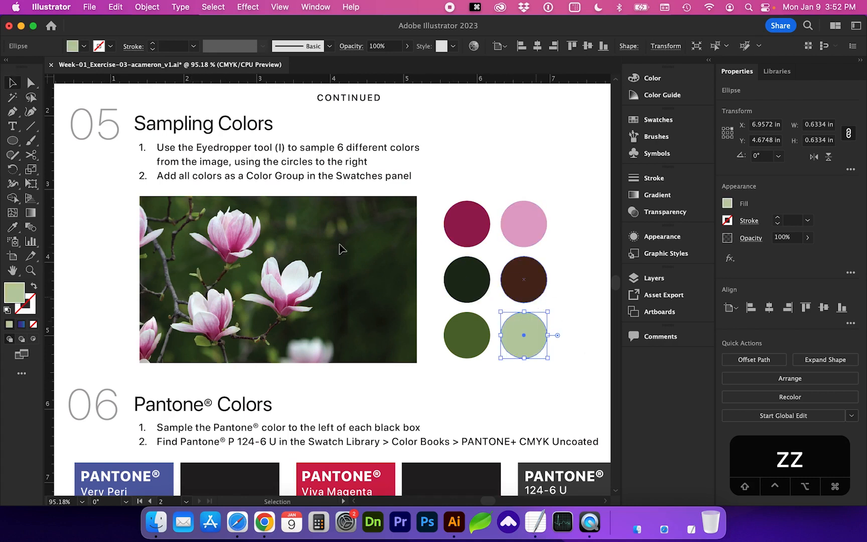
Step: Create a swatch color group named magnolias from the six sampled circles, using the selected artwork with process colors converted to global
left_click(575, 241)
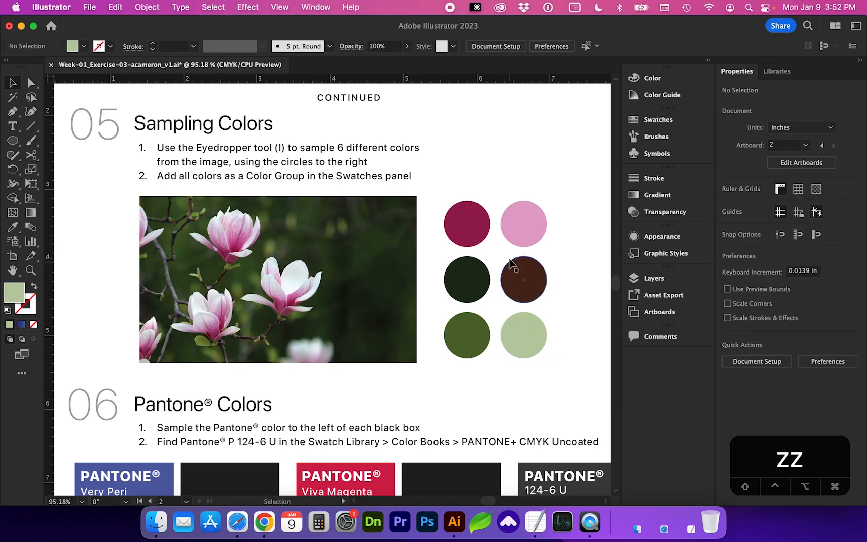
left_click_drag(566, 360, 438, 193)
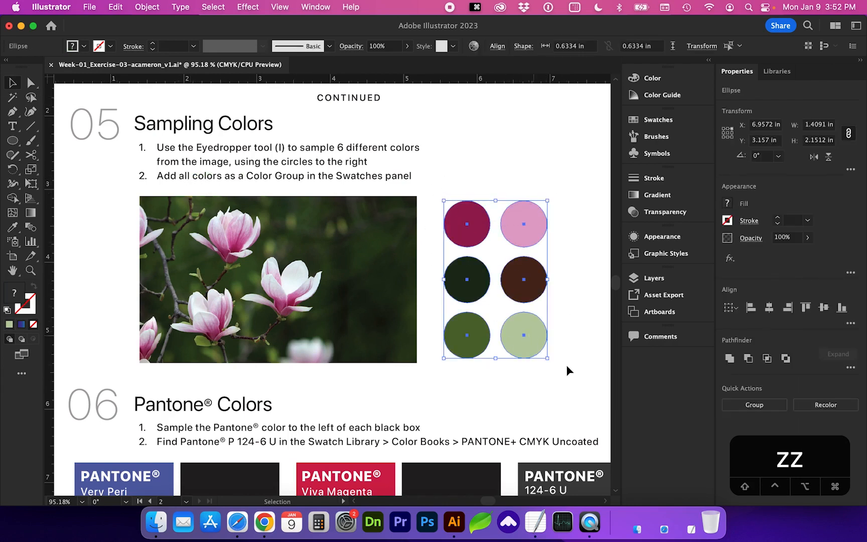
left_click_drag(574, 376, 457, 217)
left_click(652, 119)
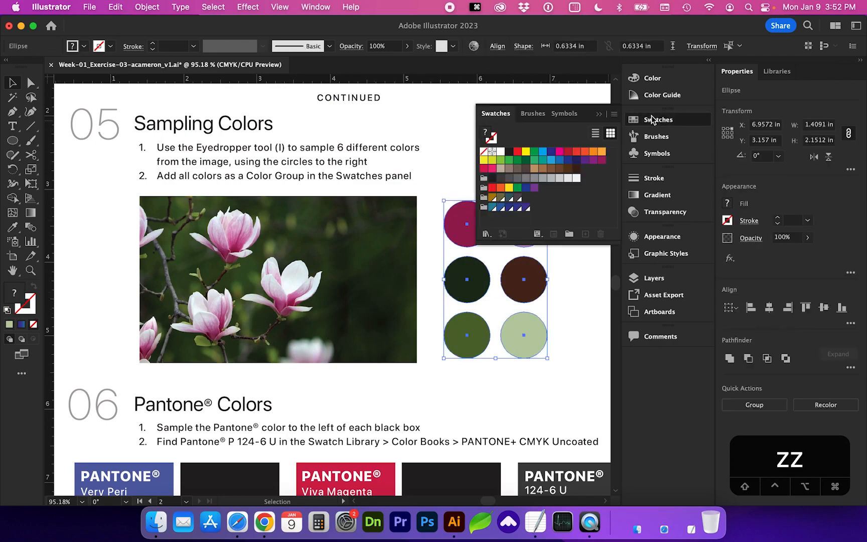
left_click(615, 114)
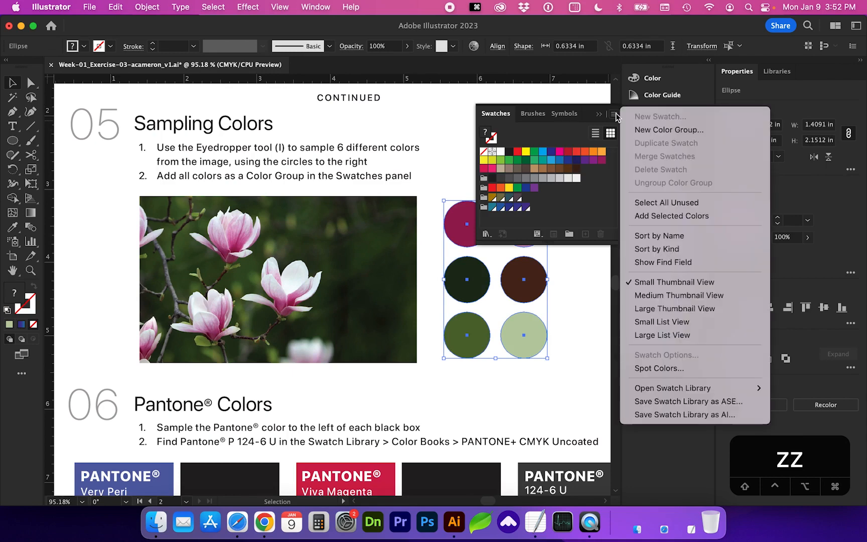
left_click(661, 132)
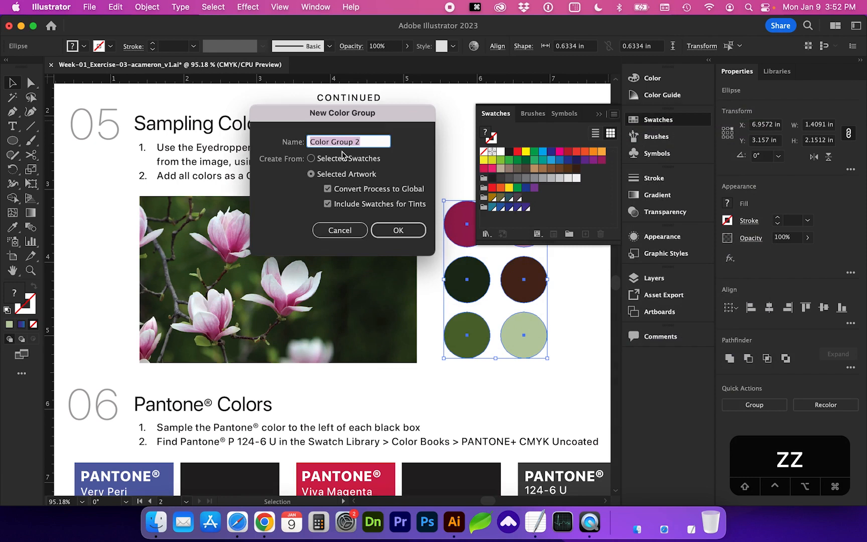
type("magnolias")
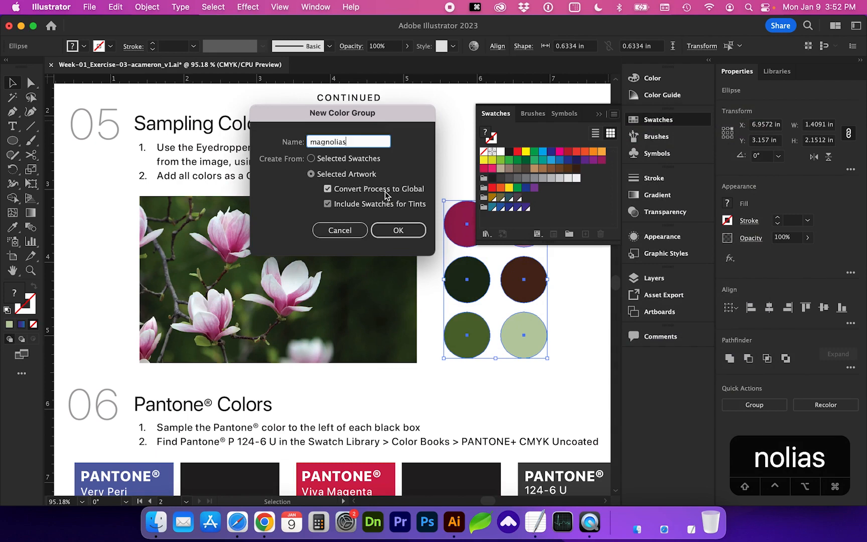
left_click(389, 230)
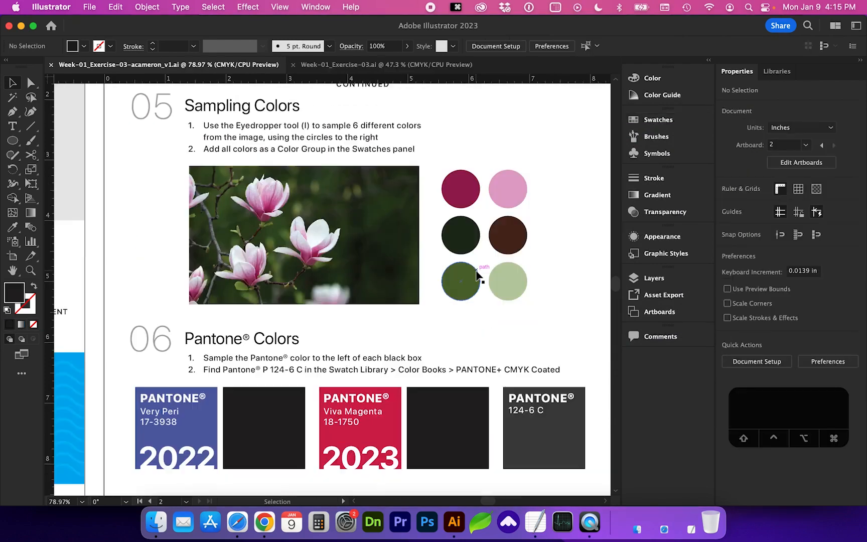
Step: Review the exercise 06 Pantone instructions and read the Wikipedia article on Pantone through its Overview and Color Matching System sections
scroll(477, 275, "down", 5)
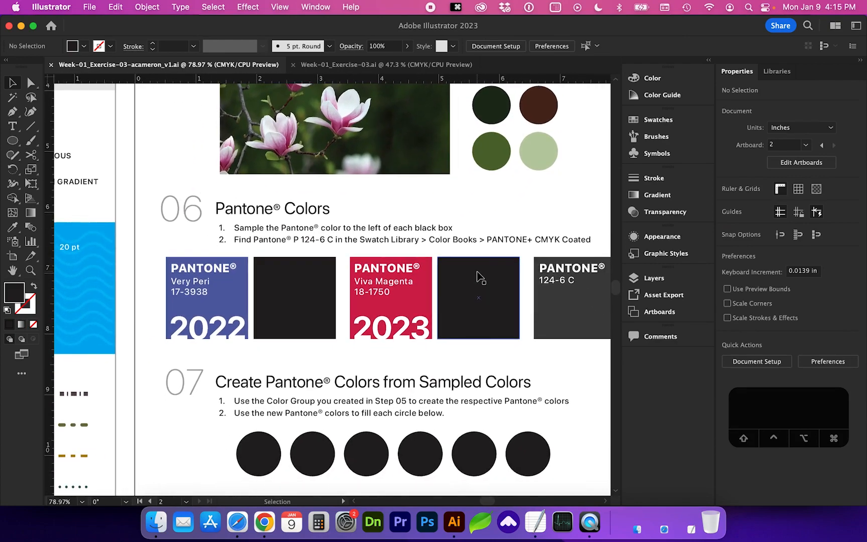
scroll(477, 275, "right", 2)
scroll(477, 275, "up", 1)
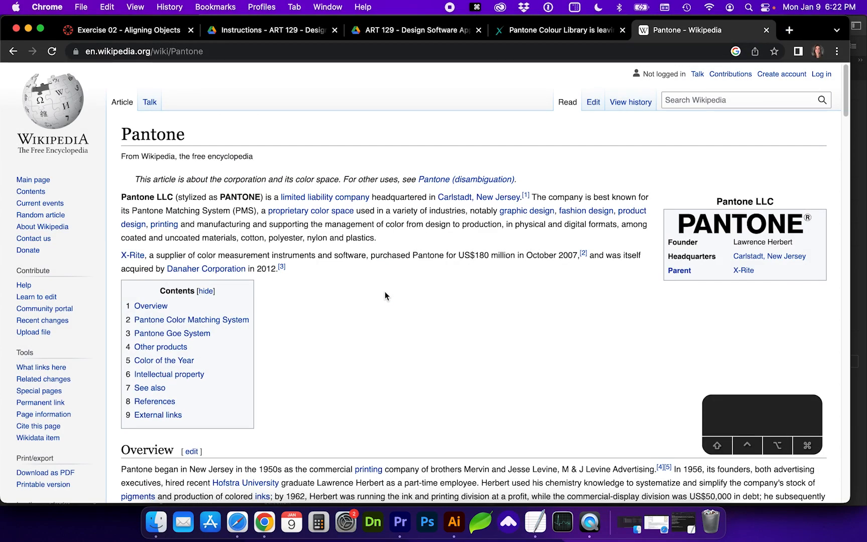
scroll(385, 295, "down", 1)
scroll(385, 295, "down", 3)
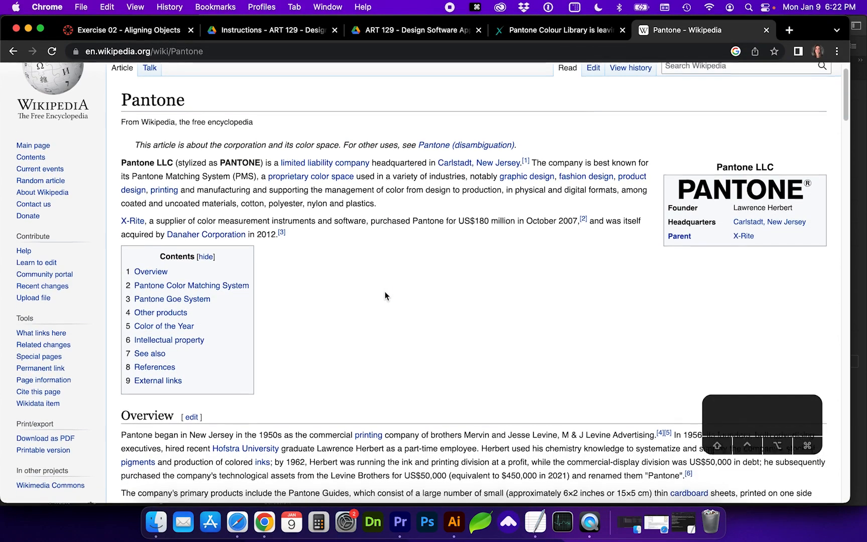
scroll(385, 295, "down", 4)
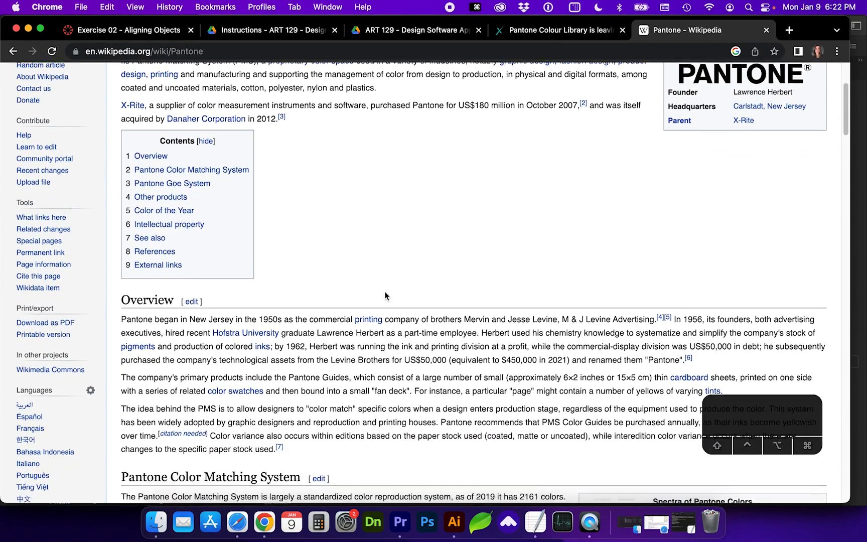
scroll(384, 292, "down", 2)
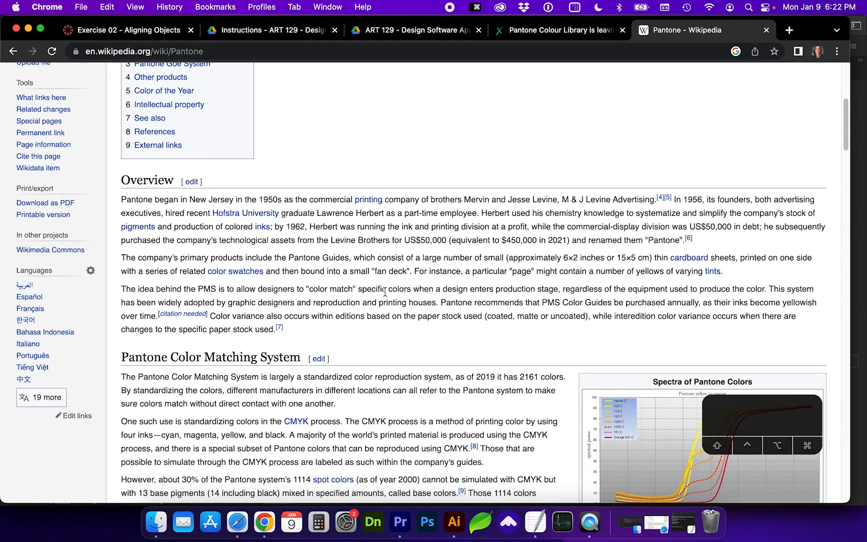
Step: Switch back to Illustrator and open the current stroke color from the swatches
key("super+Tab")
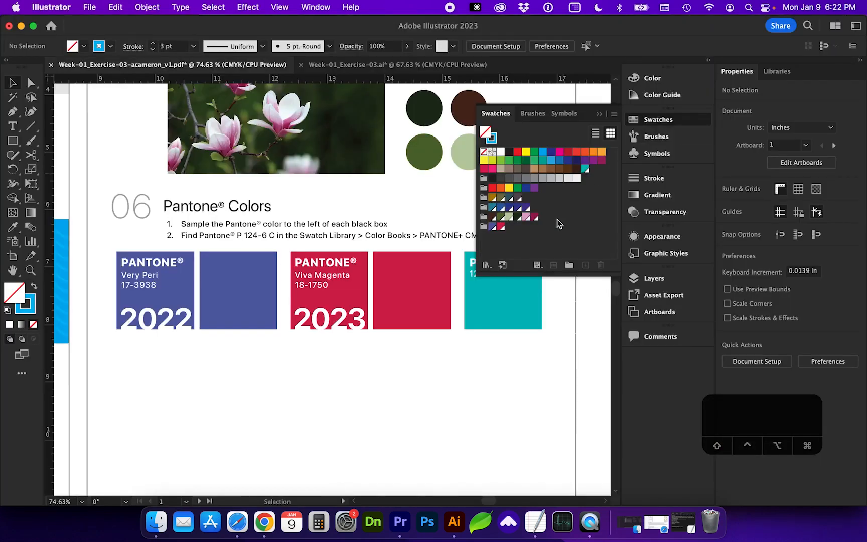
double_click(491, 138)
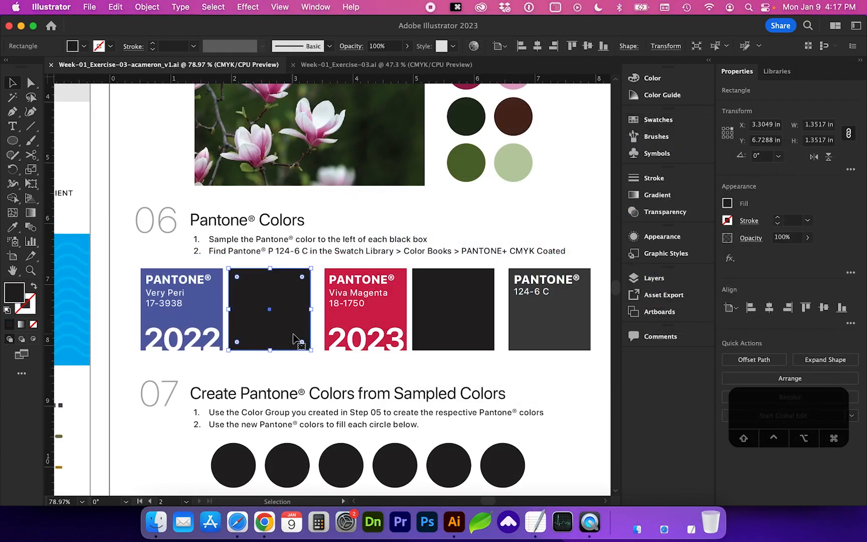
Step: Fill the black box beside the 2022 Very Peri square with the blue-violet sampled from that square
scroll(296, 340, "down", 1)
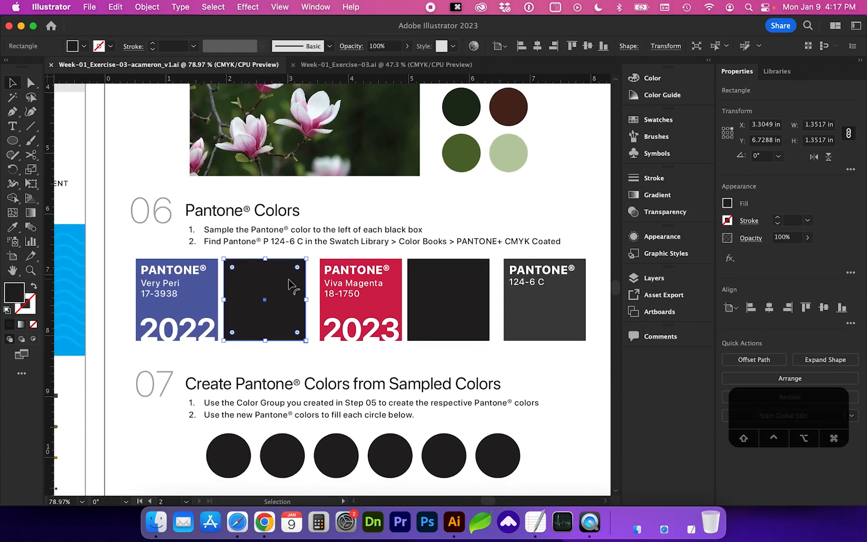
left_click(12, 227)
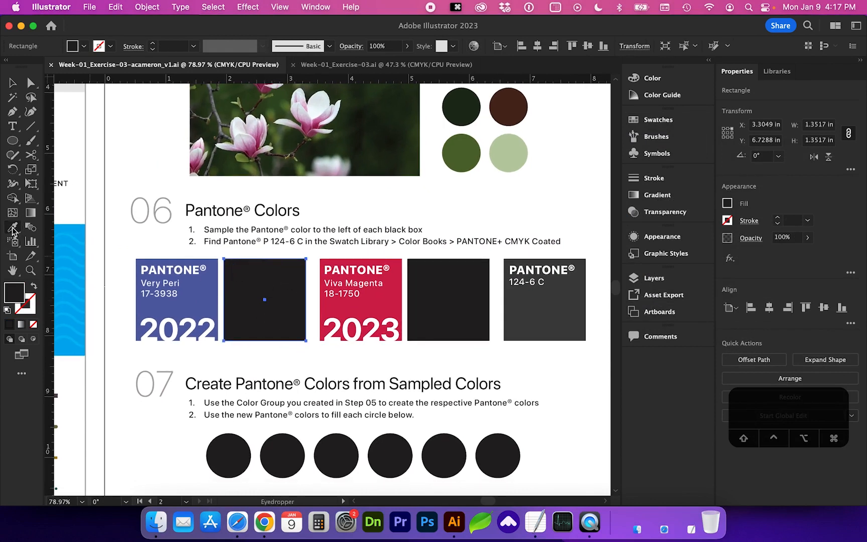
left_click(203, 290)
Step: Fill the black box beside the 2023 Viva Magenta square with the red sampled from that square
left_click(14, 82)
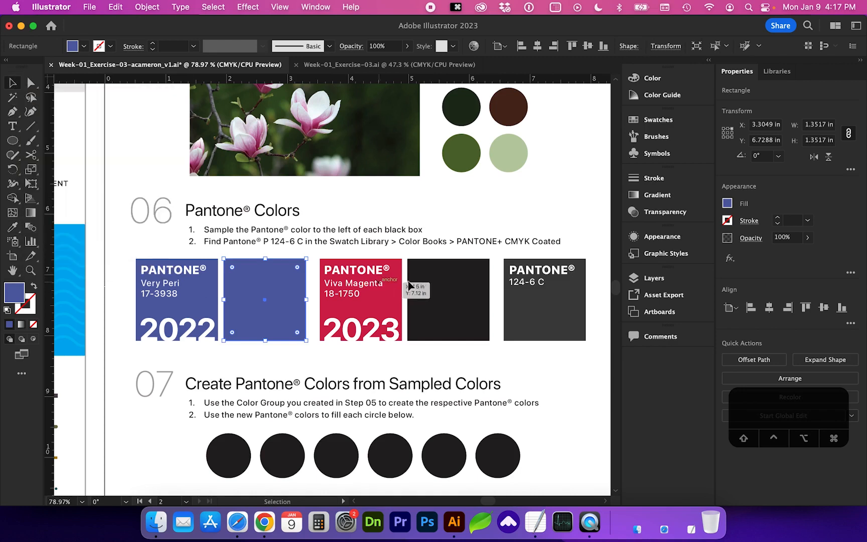
left_click(446, 299)
key("i")
left_click(385, 305)
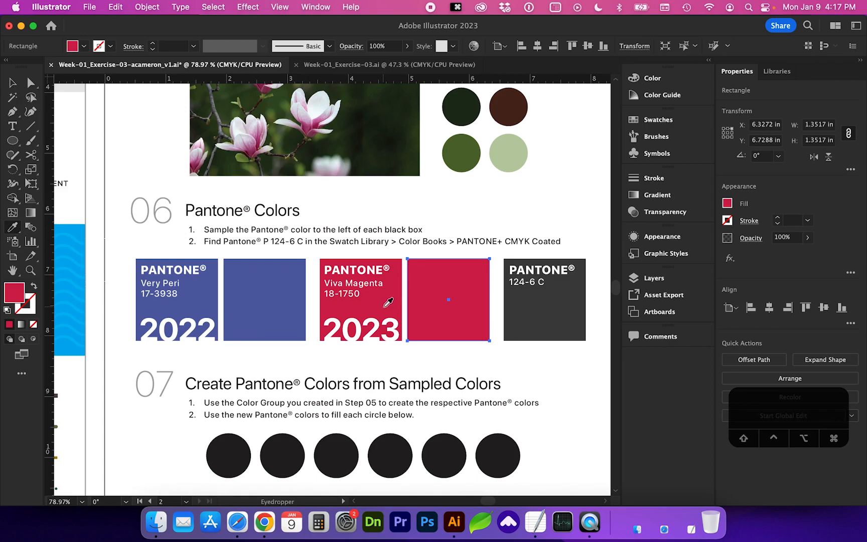
Step: Inspect the CMYK values of the sampled Viva Magenta fill in the Color Picker
left_click(668, 121)
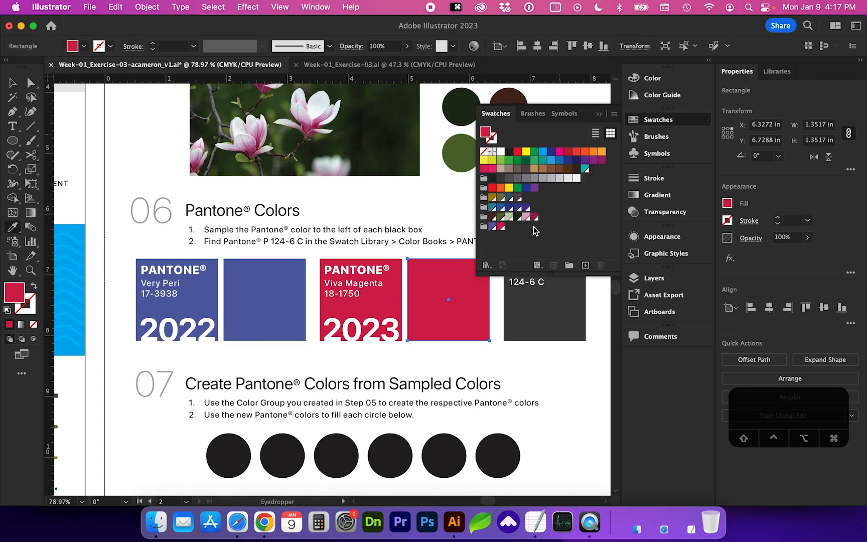
double_click(485, 132)
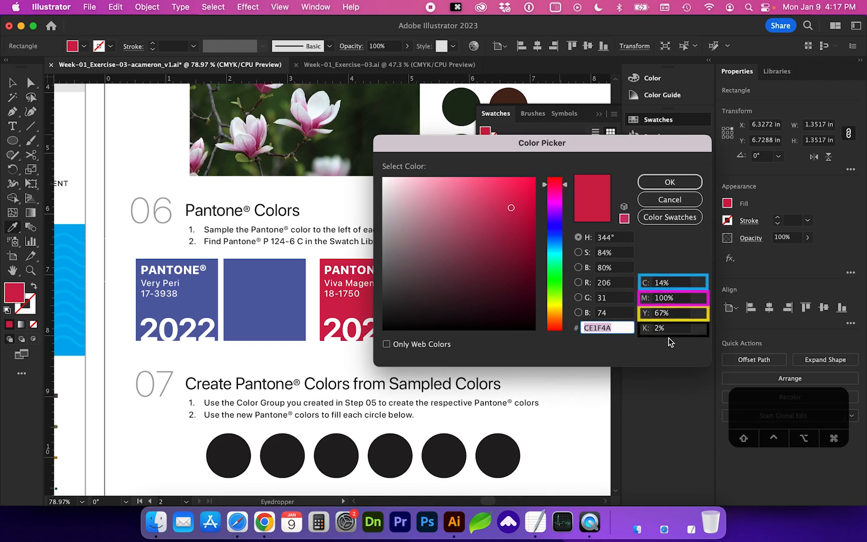
left_click(661, 182)
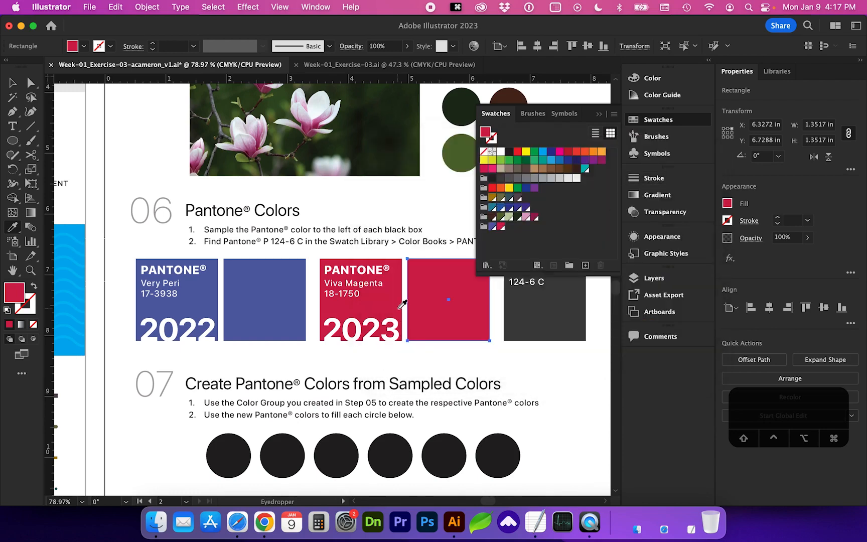
Step: Select the dark gray square labeled 124-6 C and open the PANTONE+ CMYK Coated color book
scroll(402, 304, "right", 3)
scroll(402, 304, "right", 1)
left_click(11, 84)
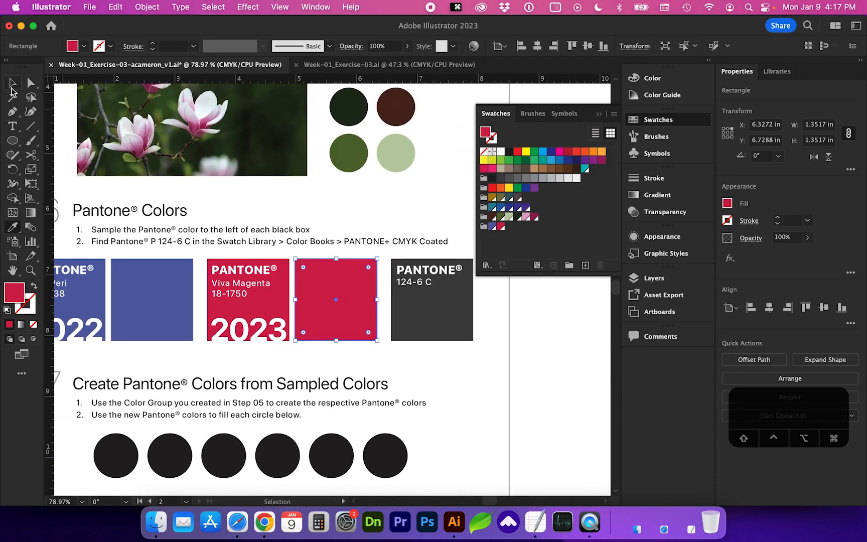
left_click(431, 323)
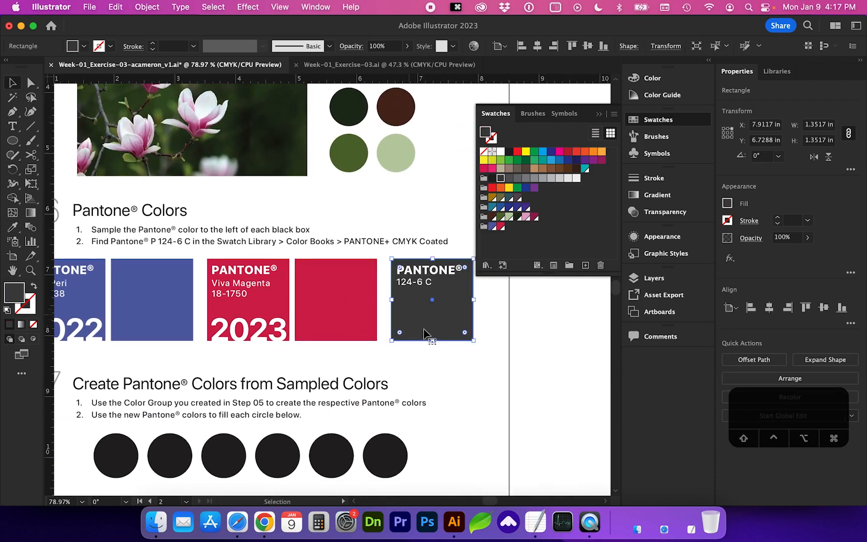
left_click(615, 115)
mouse_move(656, 393)
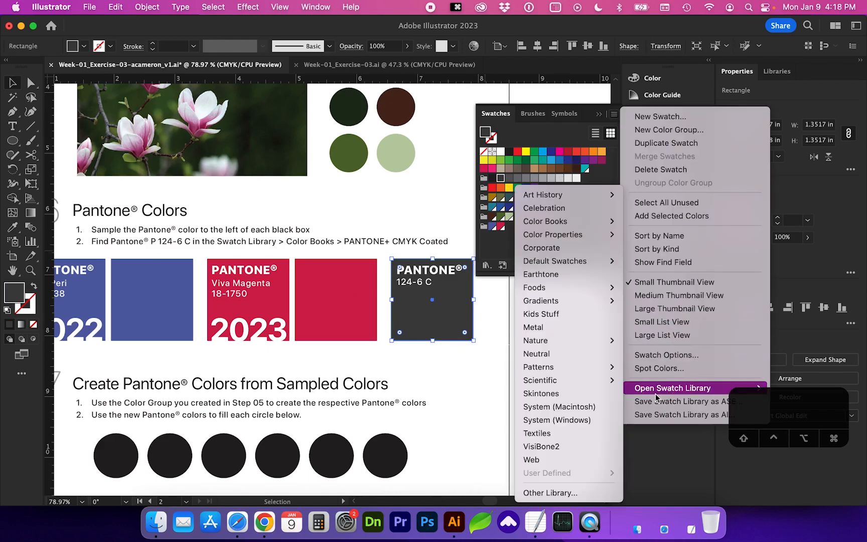
mouse_move(566, 227)
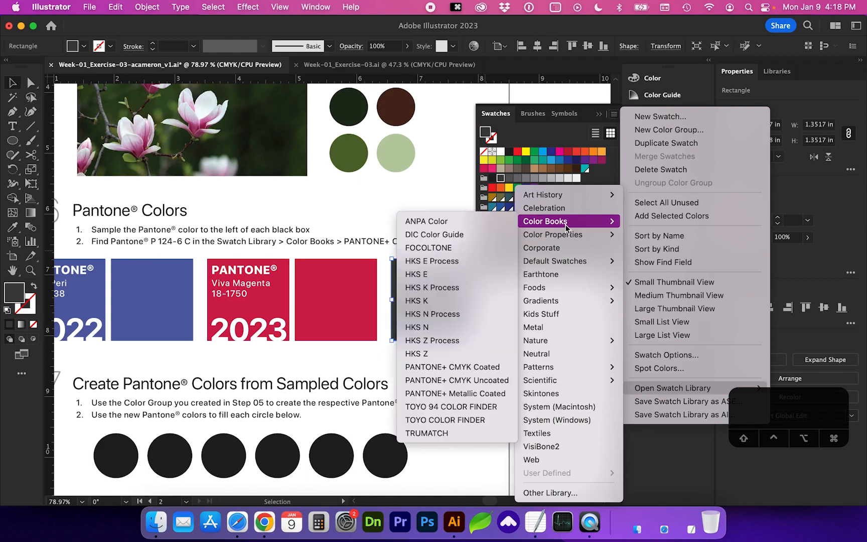
left_click(479, 369)
left_click_drag(516, 255, 519, 297)
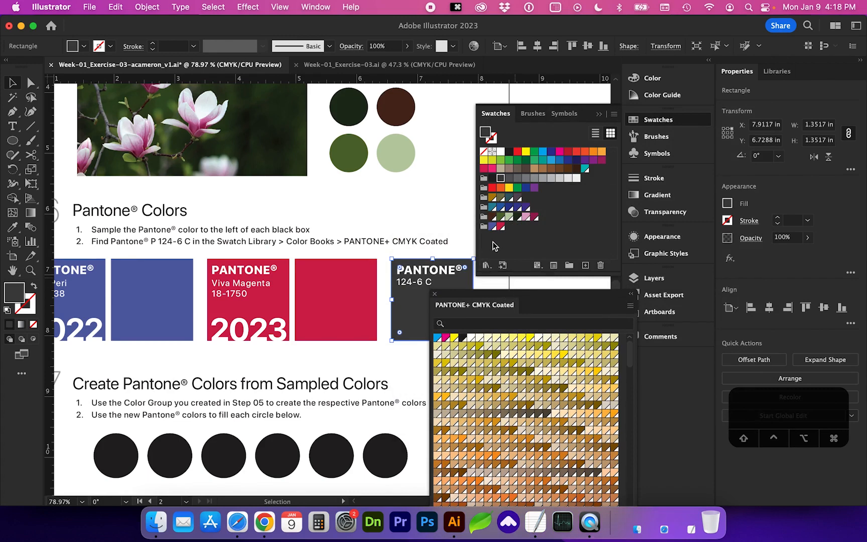
left_click(486, 265)
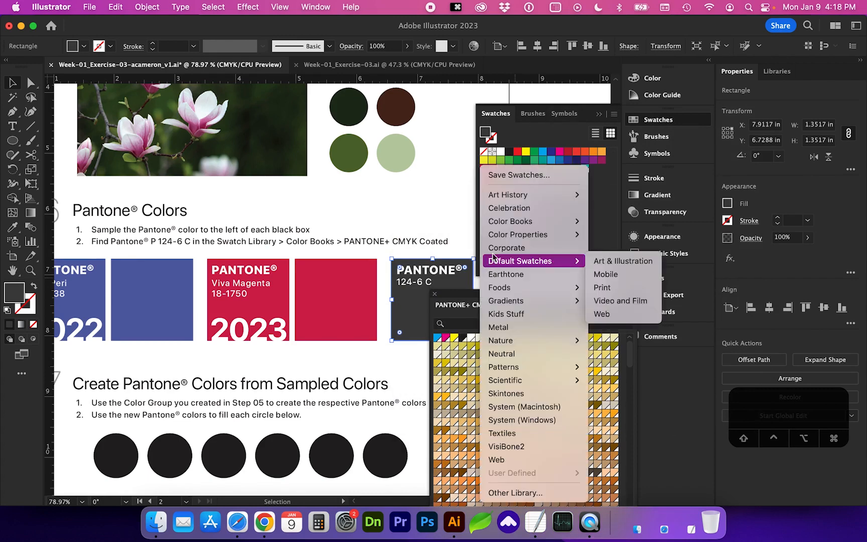
mouse_move(505, 219)
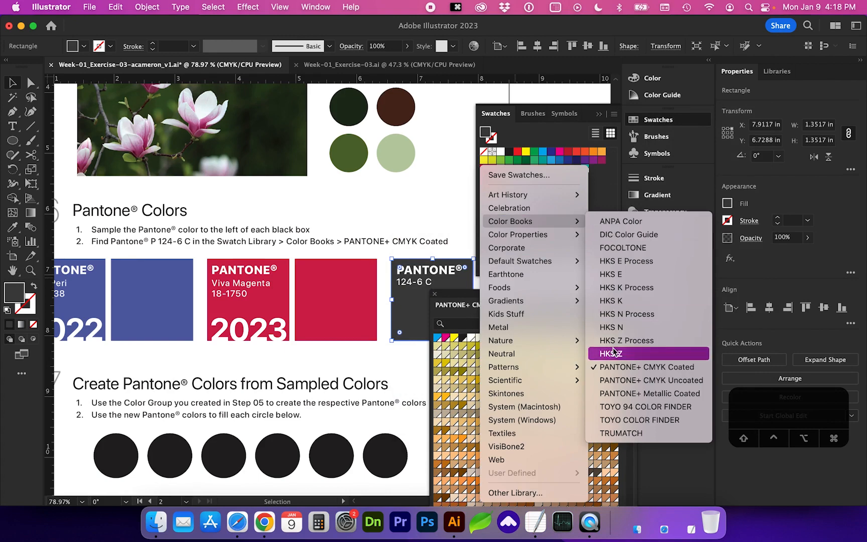
left_click(608, 189)
Step: Search the PANTONE+ CMYK Coated library for 124-6 and fill the selected square with the matching teal swatch
left_click(472, 324)
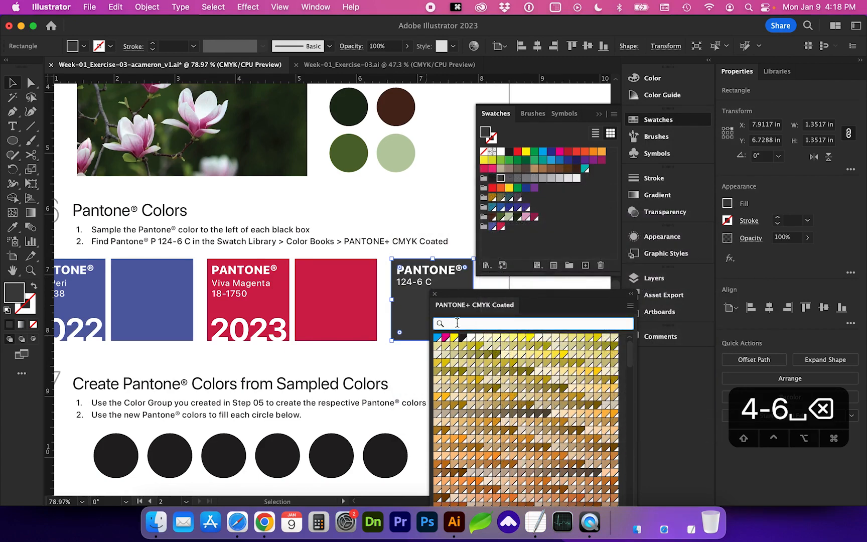
type("124")
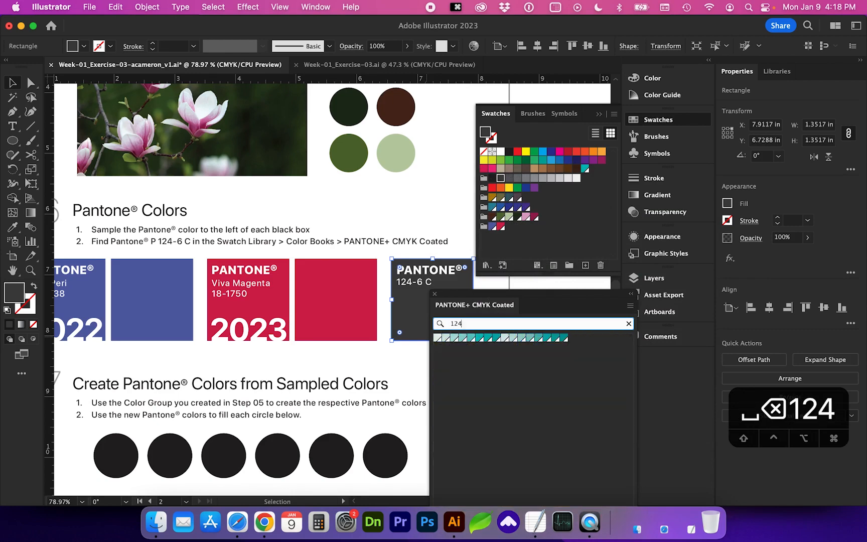
type("-6")
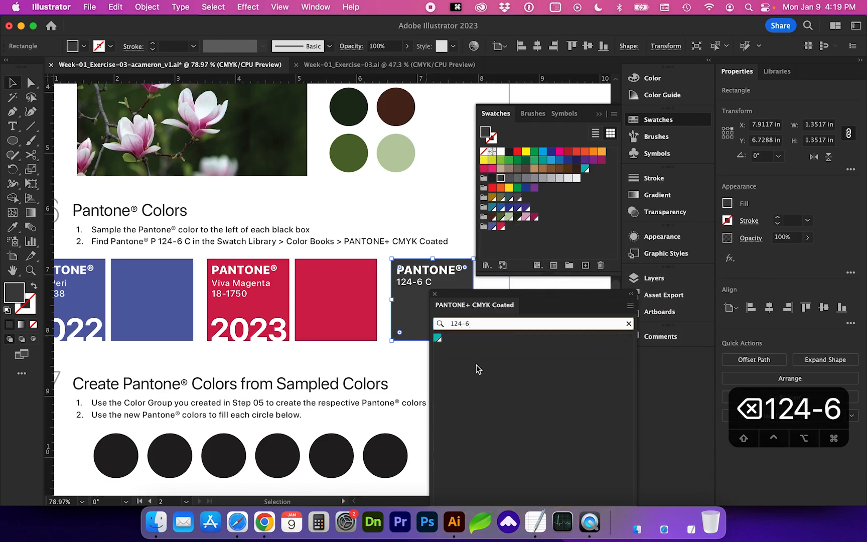
left_click(437, 338)
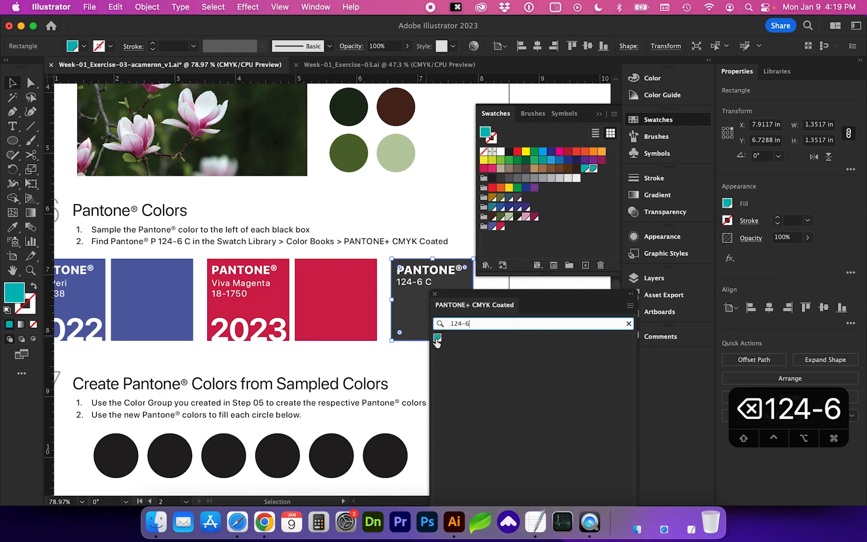
scroll(390, 327, "down", 2)
scroll(394, 326, "down", 3)
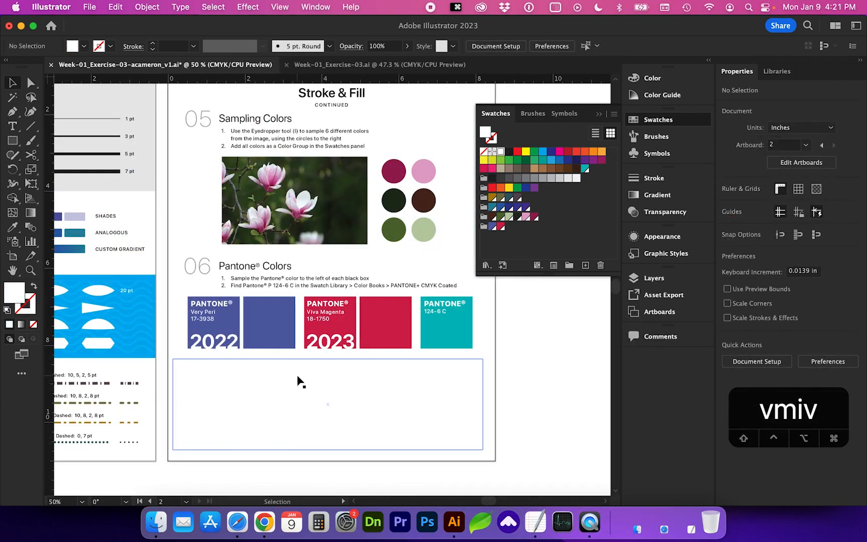
scroll(273, 427, "left", 7)
scroll(273, 428, "up", 3)
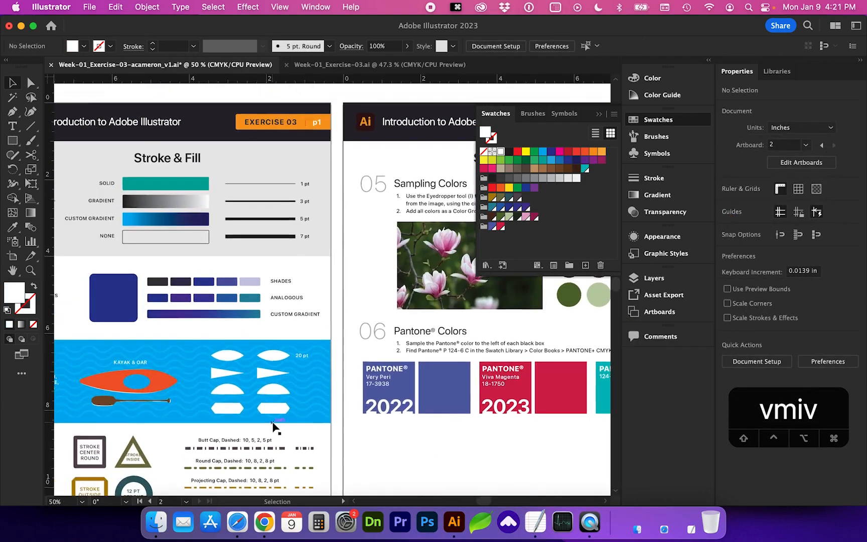
scroll(273, 428, "left", 4)
scroll(273, 428, "down", 1)
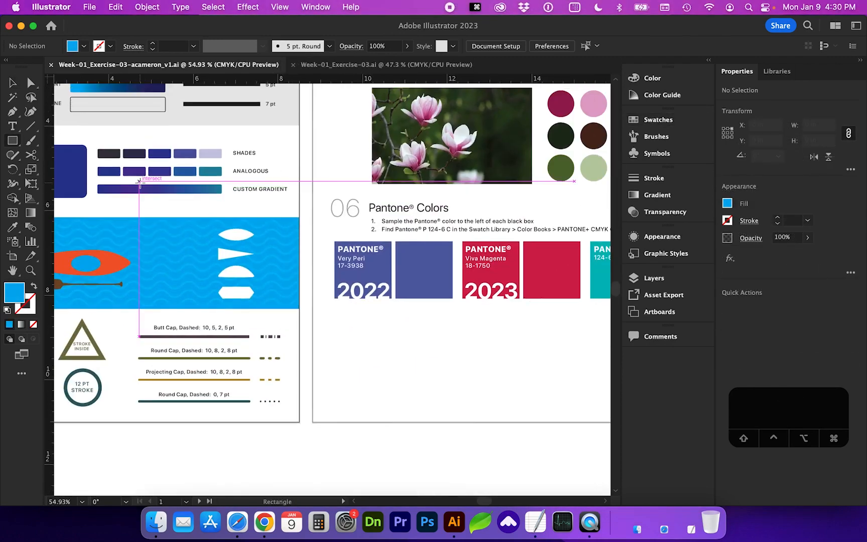
Step: Save the worksheet under its existing name in the Week 01 folder, choosing Adobe PDF (pdf) as the format
scroll(141, 182, "up", 5)
scroll(141, 181, "right", 5)
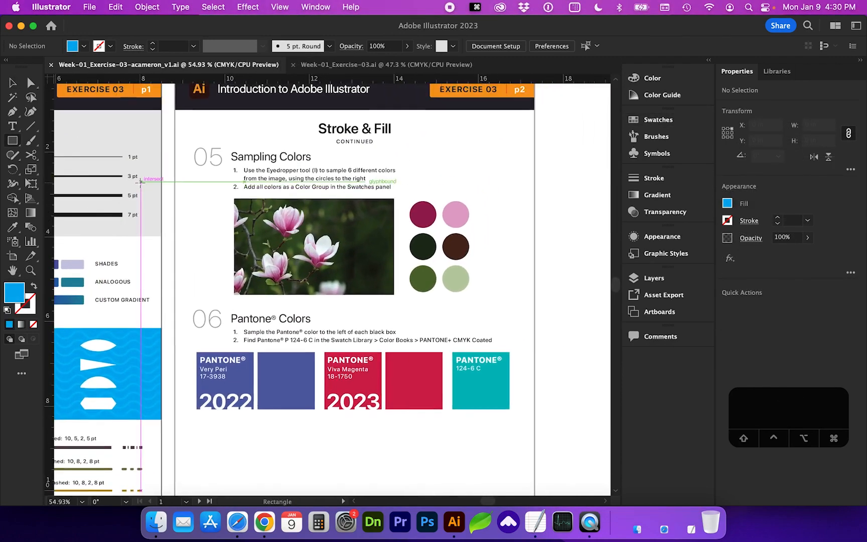
scroll(141, 181, "up", 3)
scroll(141, 182, "right", 2)
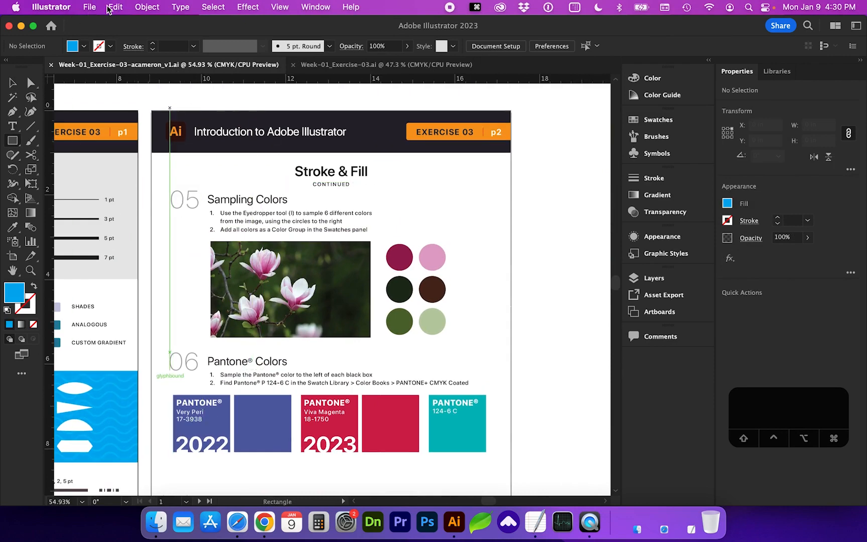
left_click(89, 7)
left_click(106, 138)
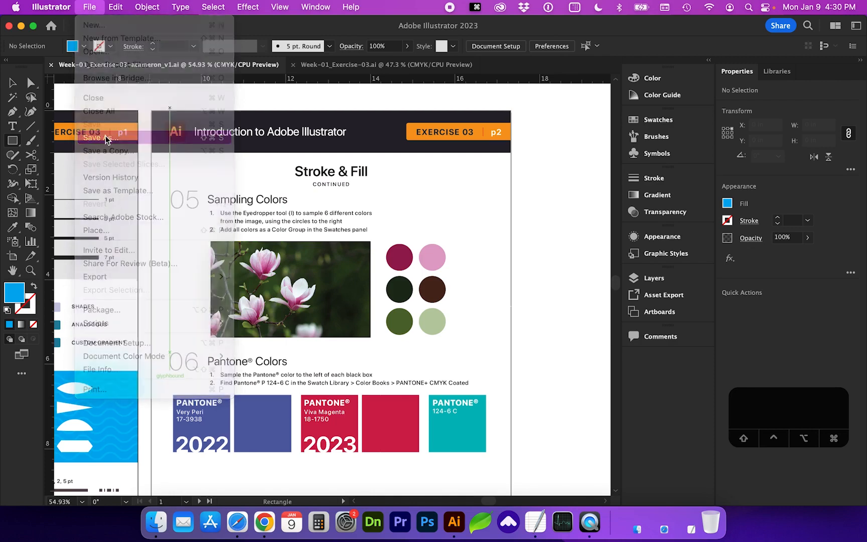
left_click(456, 333)
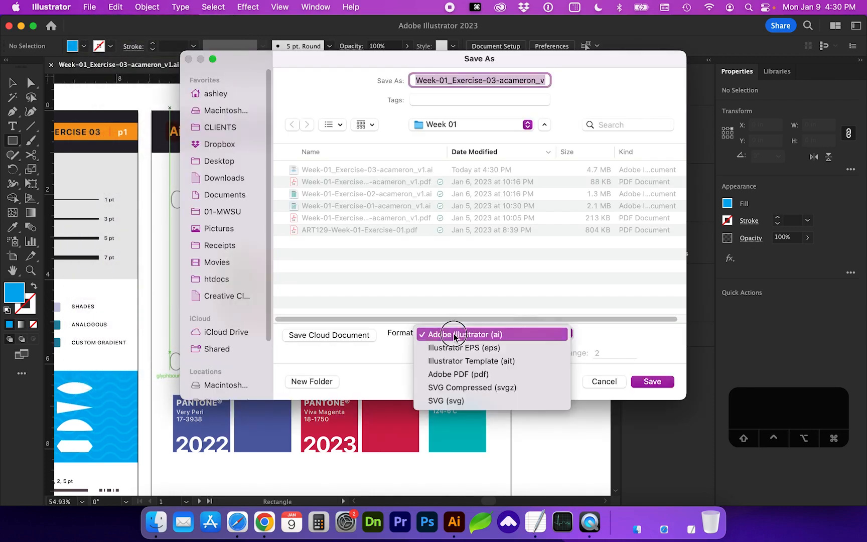
left_click(463, 374)
key("Return")
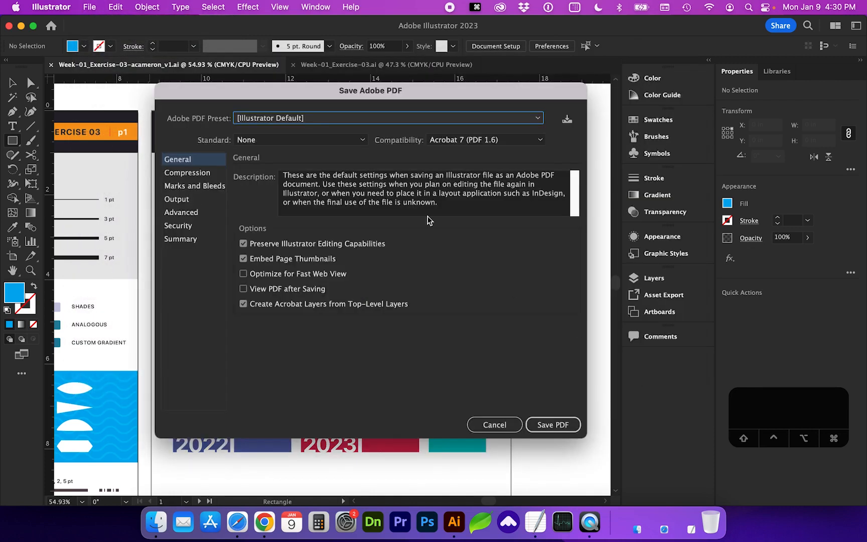
Step: Export the PDF with the High Quality Print preset and Preserve Illustrator Editing Capabilities turned off
left_click(317, 119)
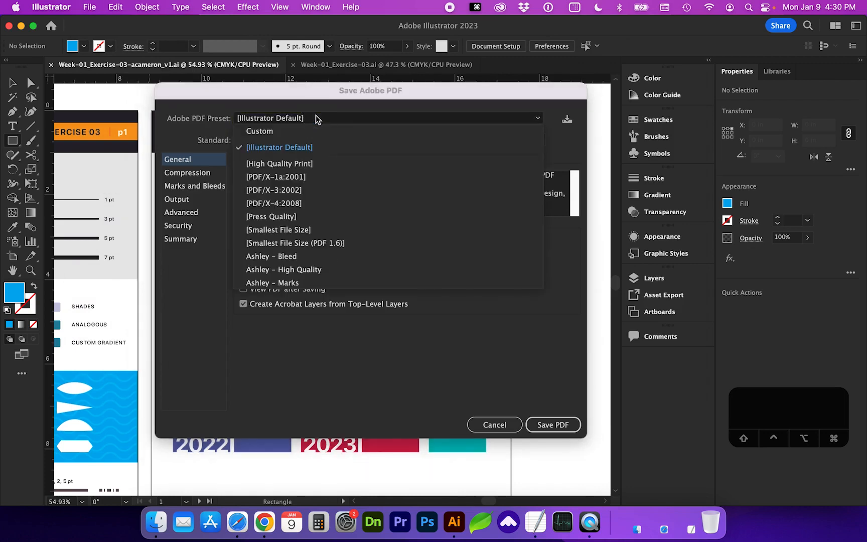
left_click(289, 165)
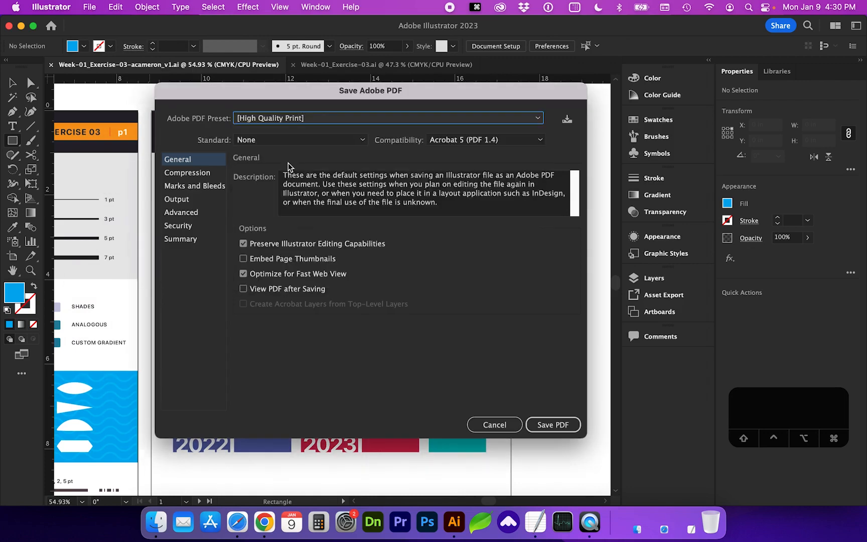
left_click(285, 245)
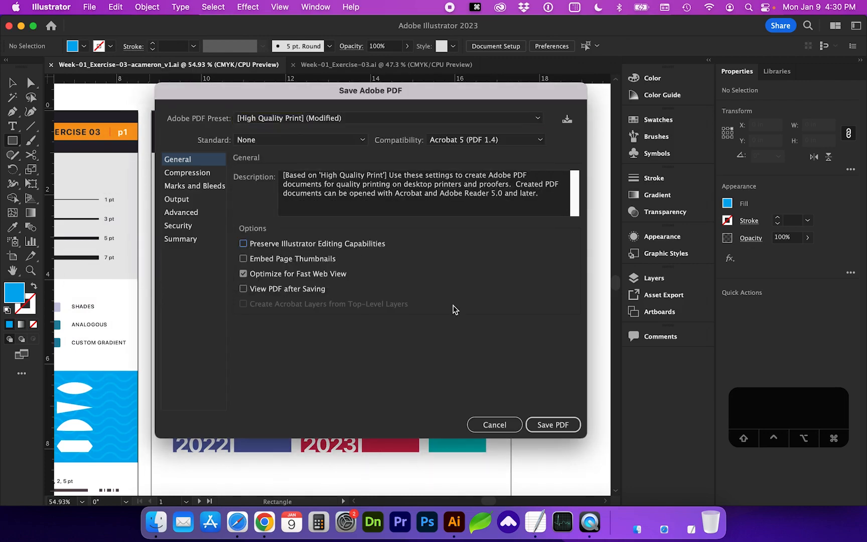
left_click(549, 426)
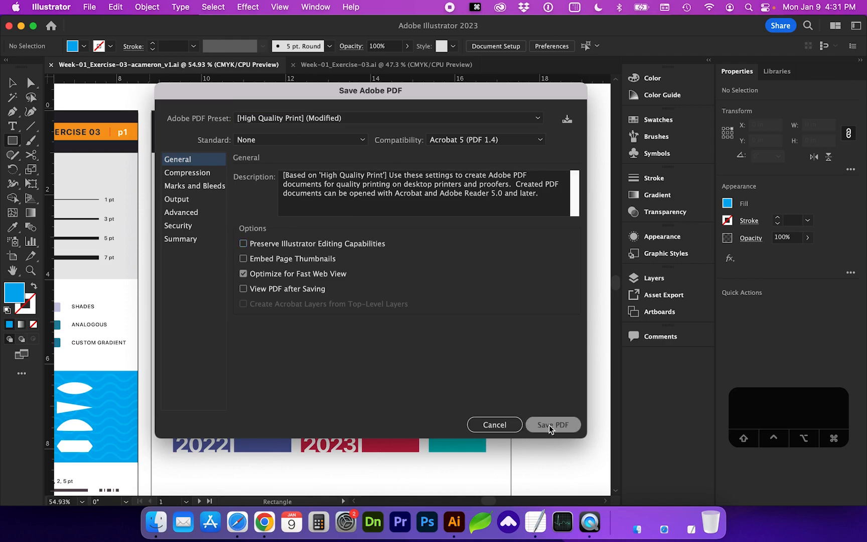